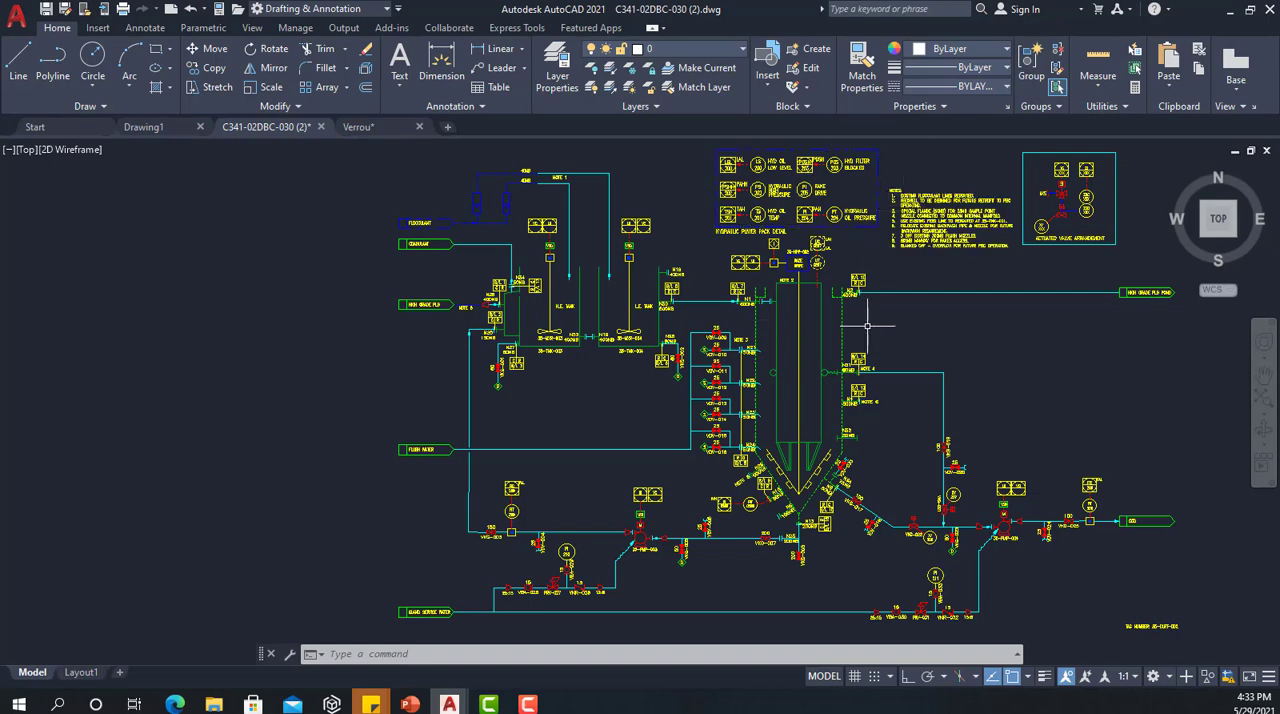
Step: Check which layer the horizontal cyan pipe line at the tall vessel's upper right belongs to
middle_click_drag(893, 344, 754, 345)
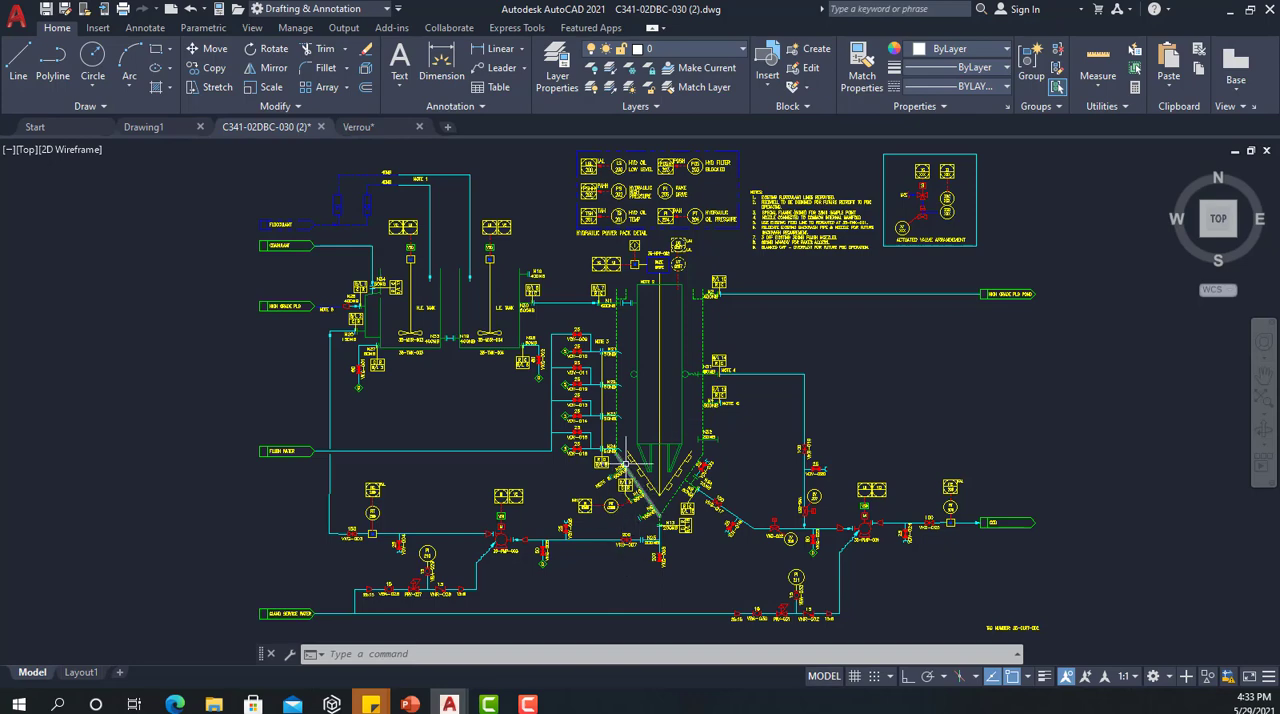
scroll(635, 460, "up", 2)
scroll(647, 448, "down", 3)
scroll(760, 340, "down", 2)
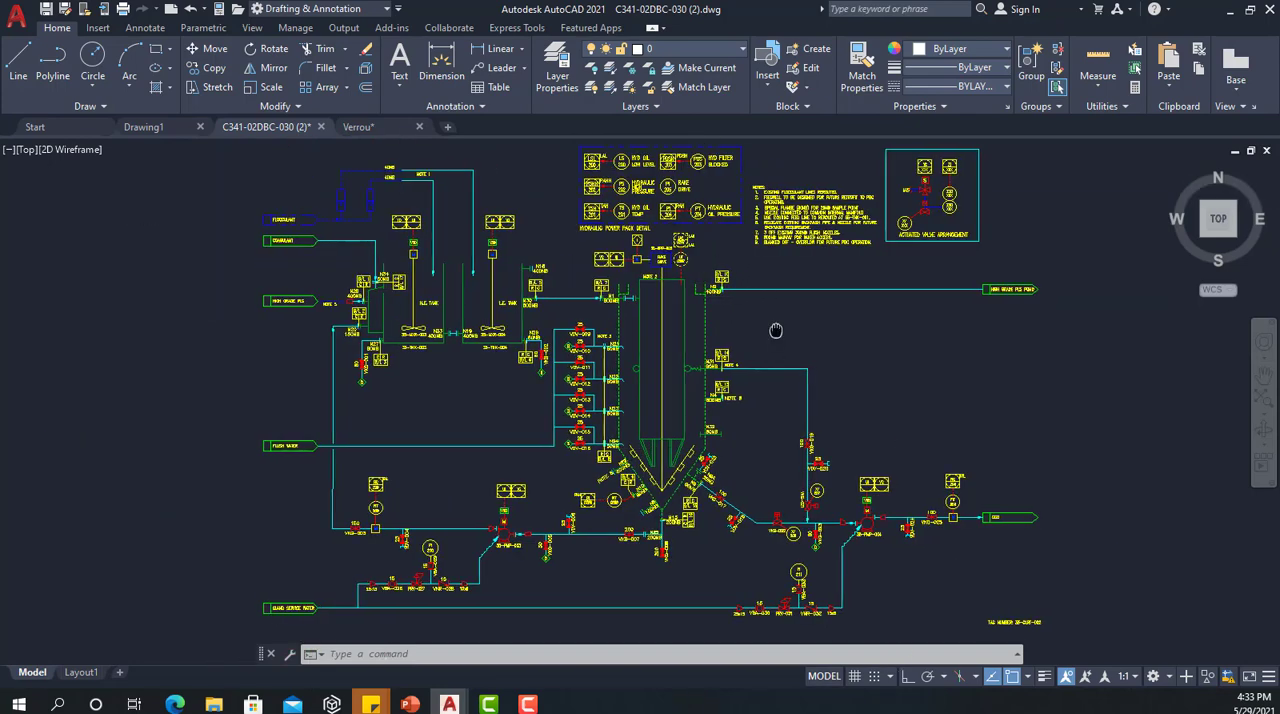
left_click(739, 50)
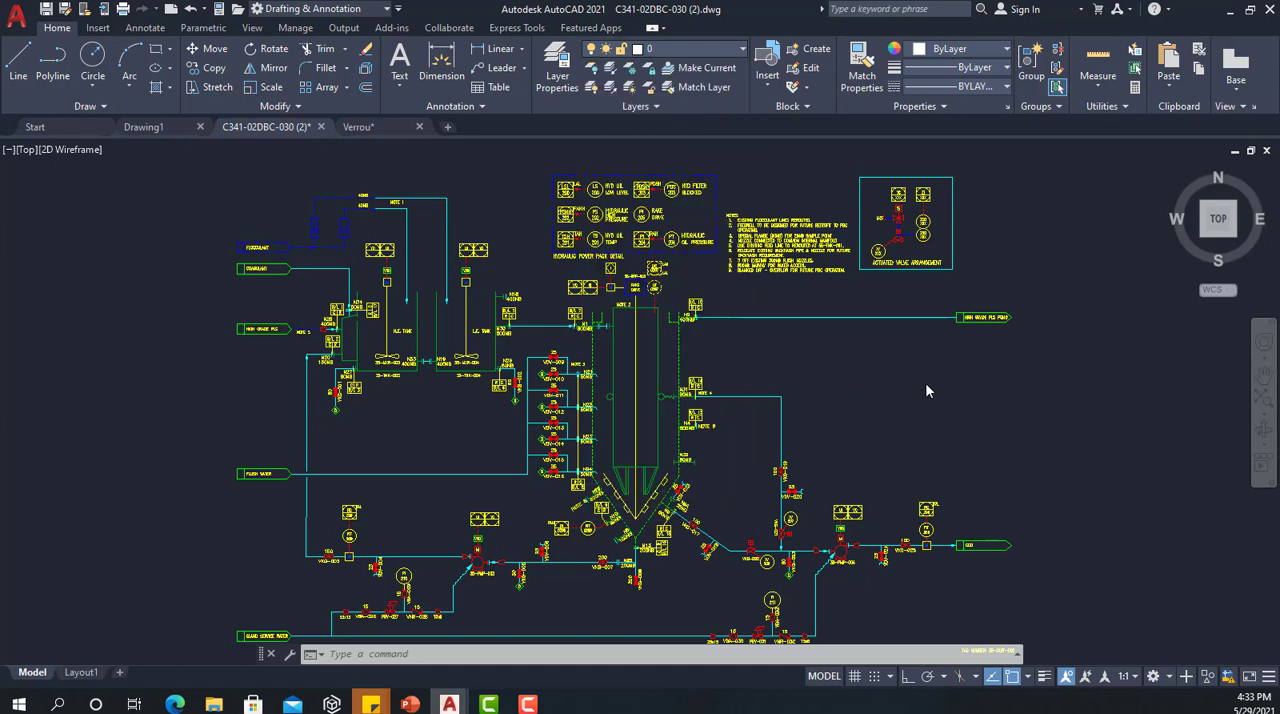
left_click(789, 316)
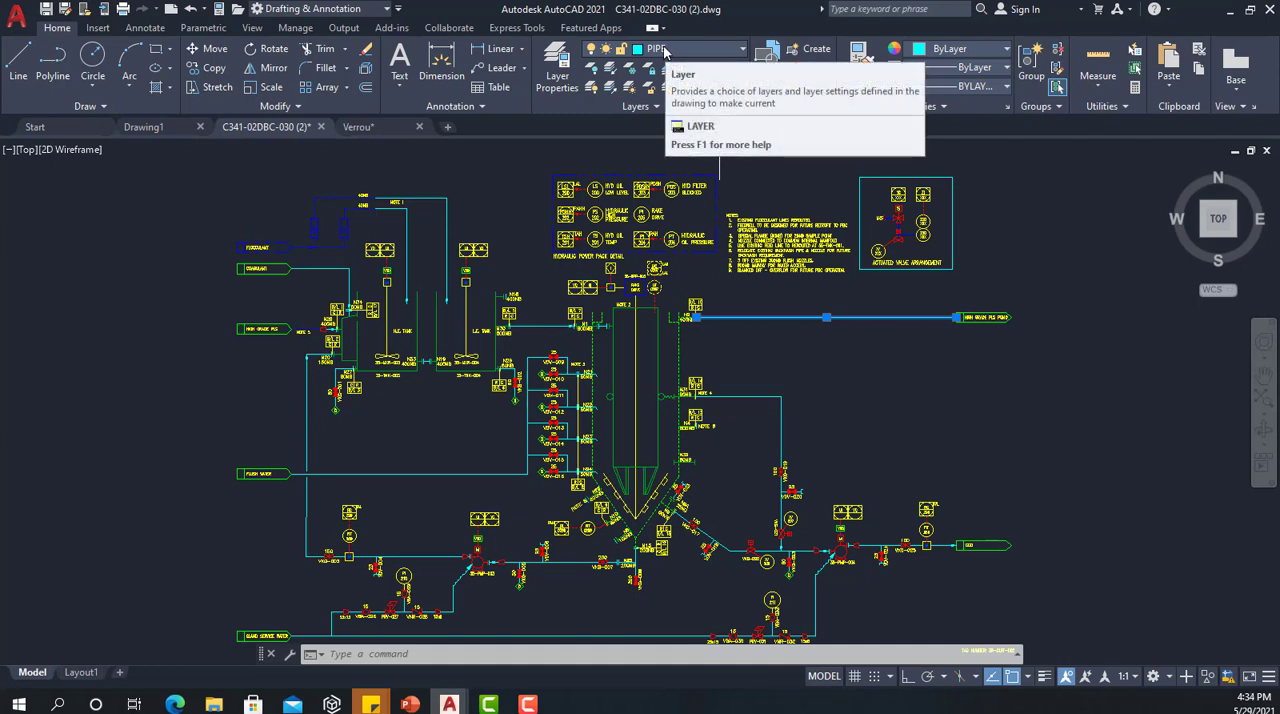
key("Escape")
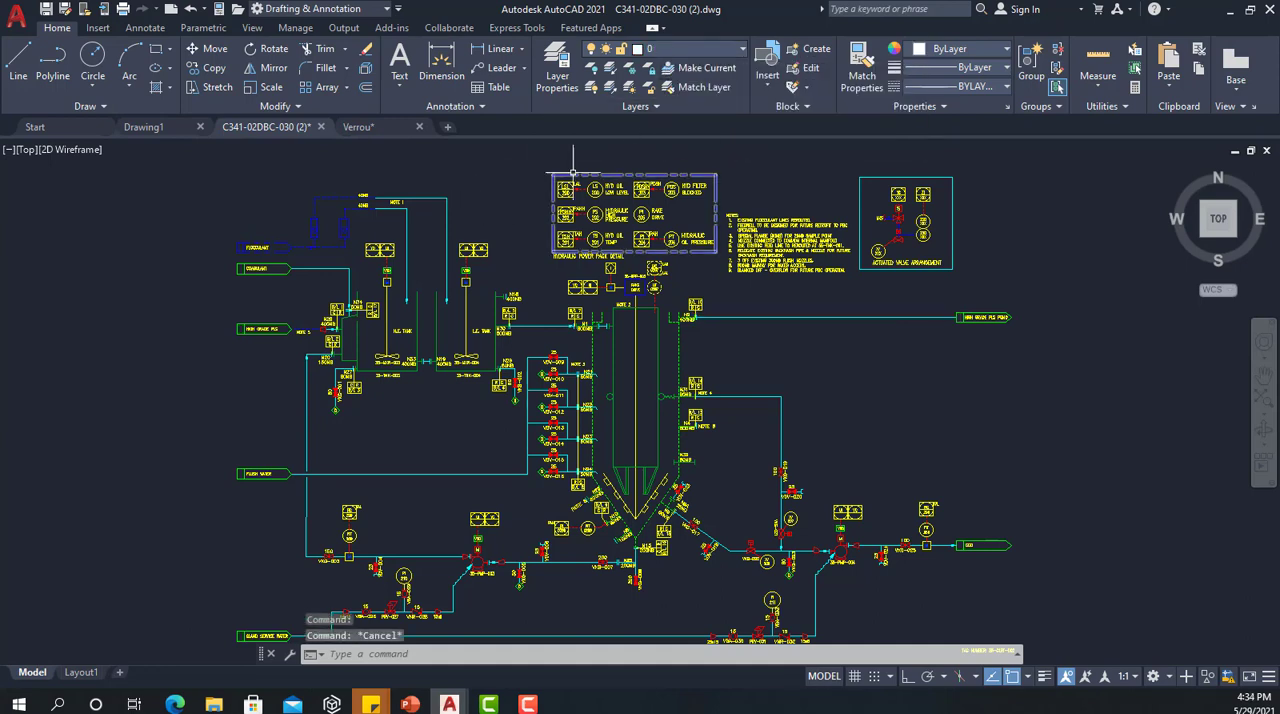
Step: Identify the layer of the notes block and turn off that TEXT layer
left_click(782, 230)
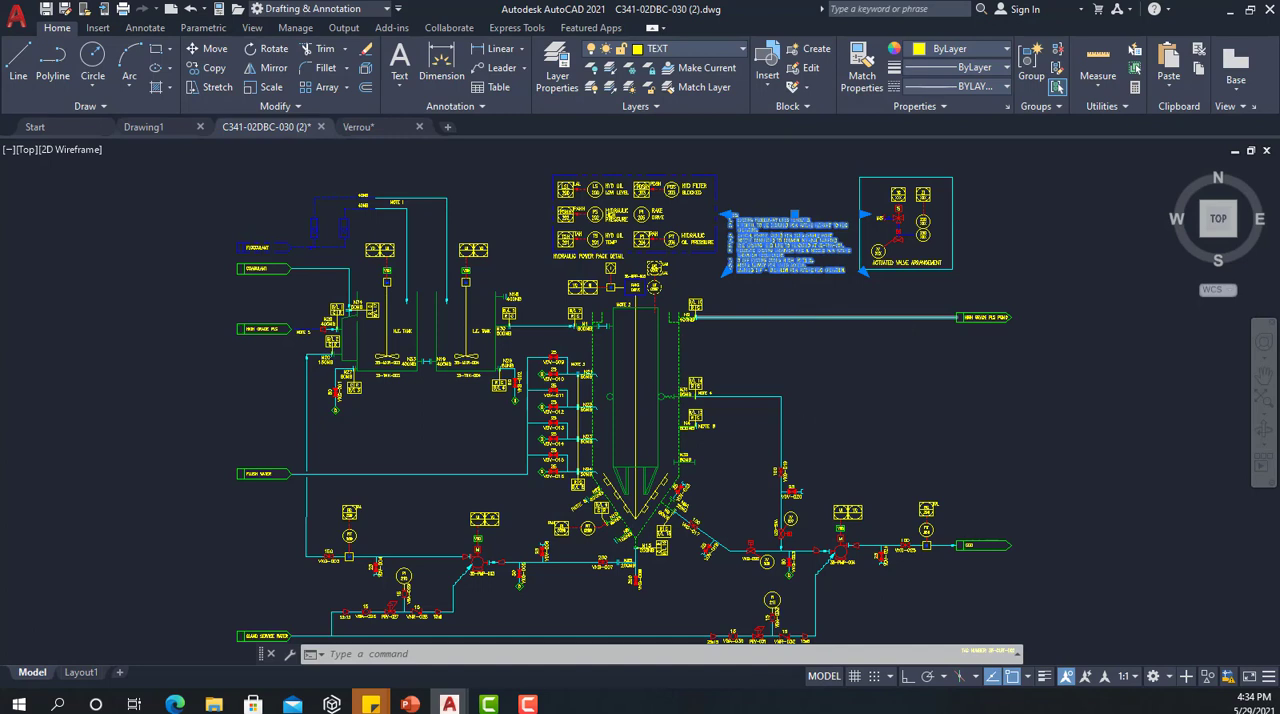
key("Escape")
left_click(770, 235)
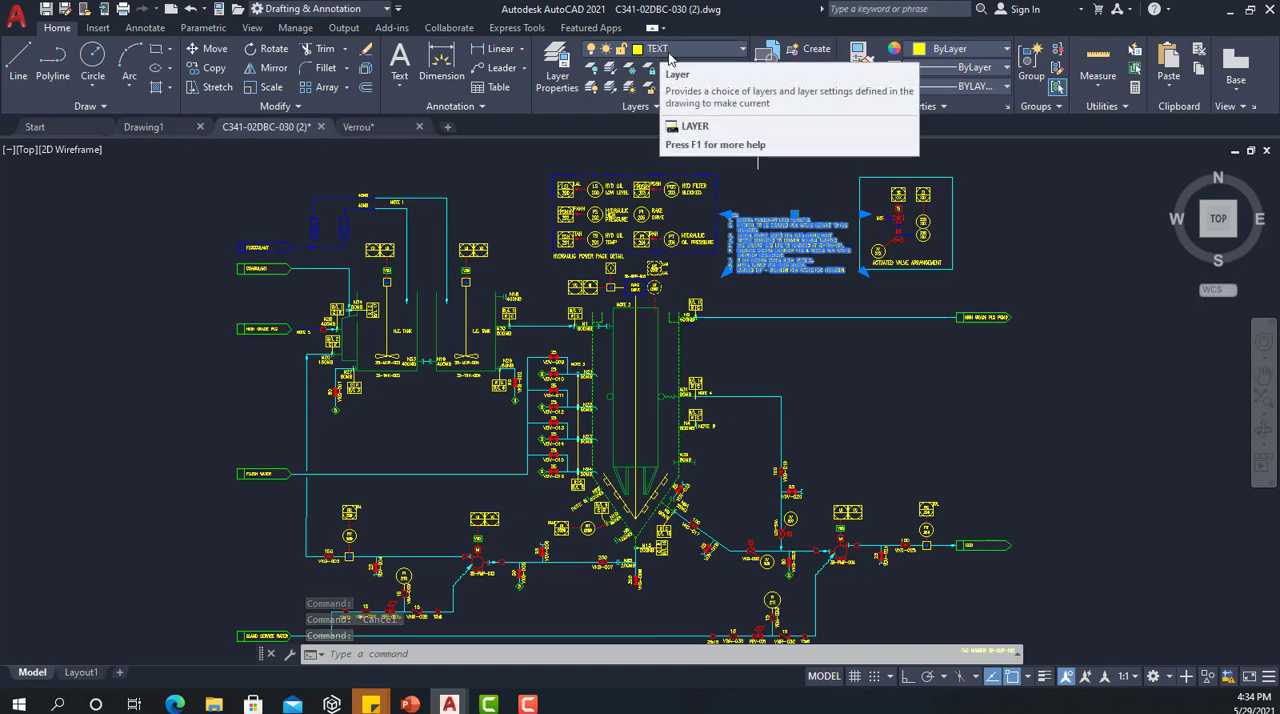
left_click(673, 57)
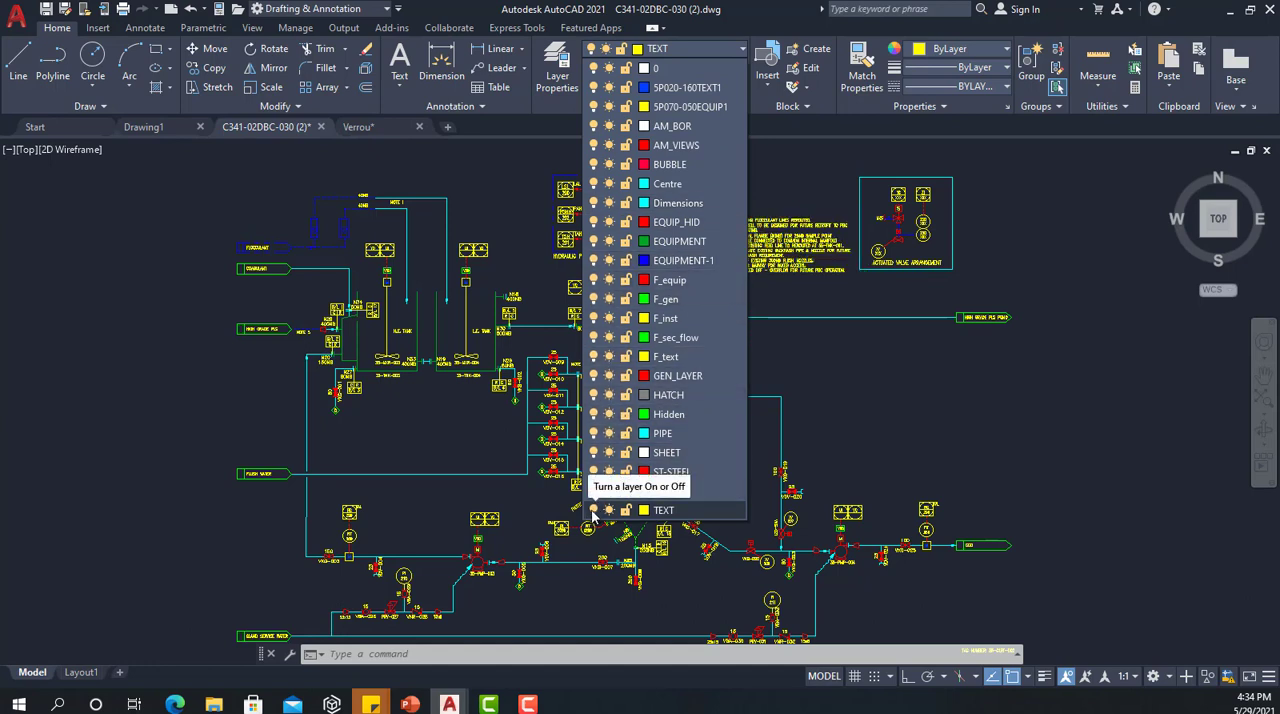
left_click(594, 511)
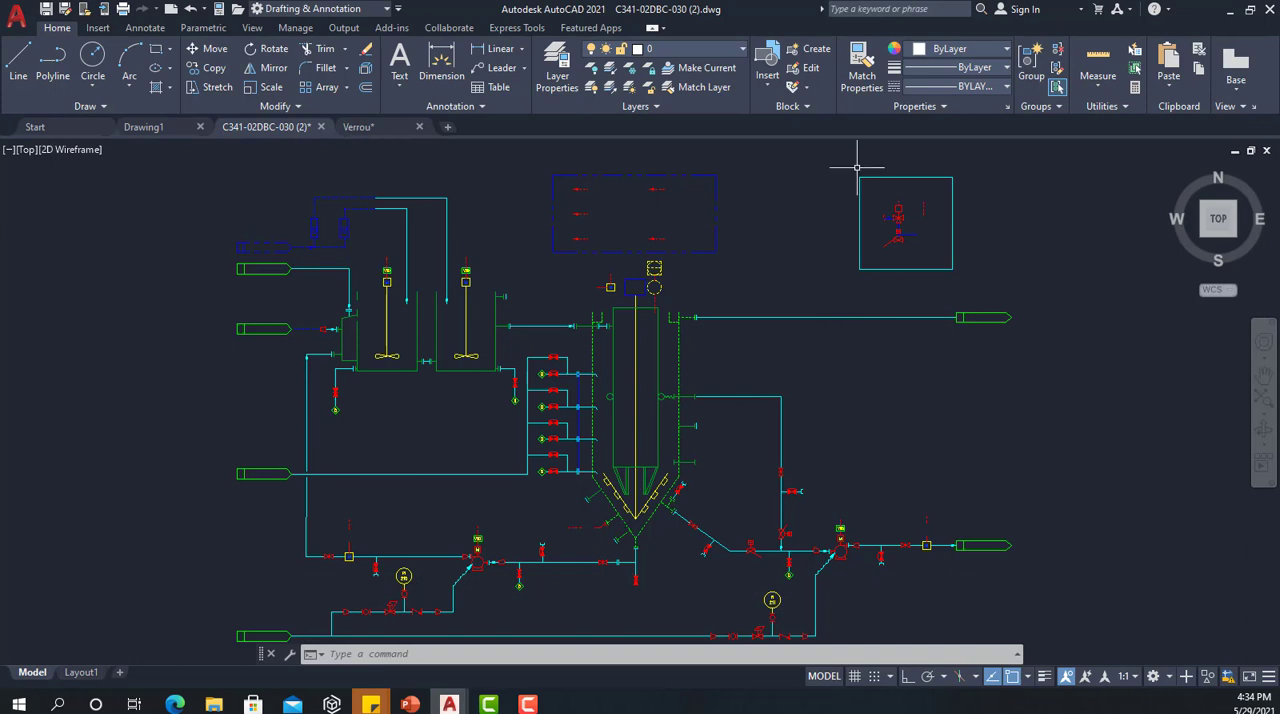
Step: Turn the TEXT layer back on
left_click(734, 50)
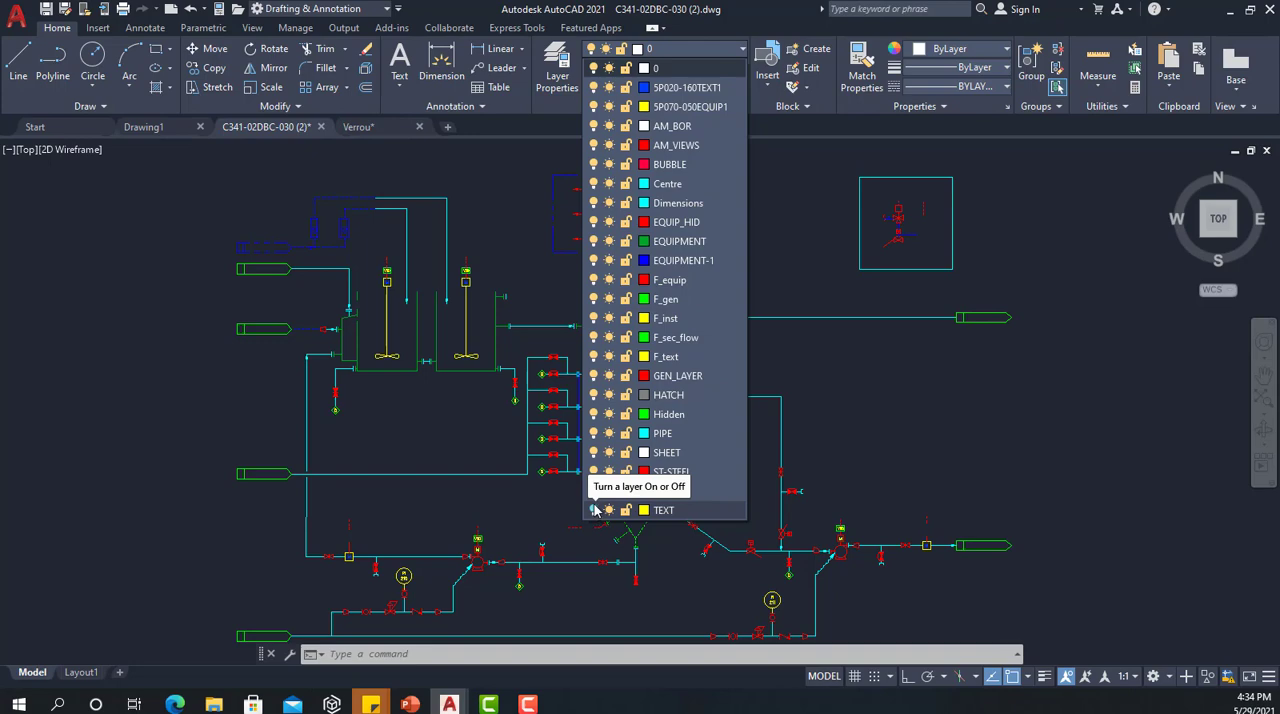
left_click(594, 510)
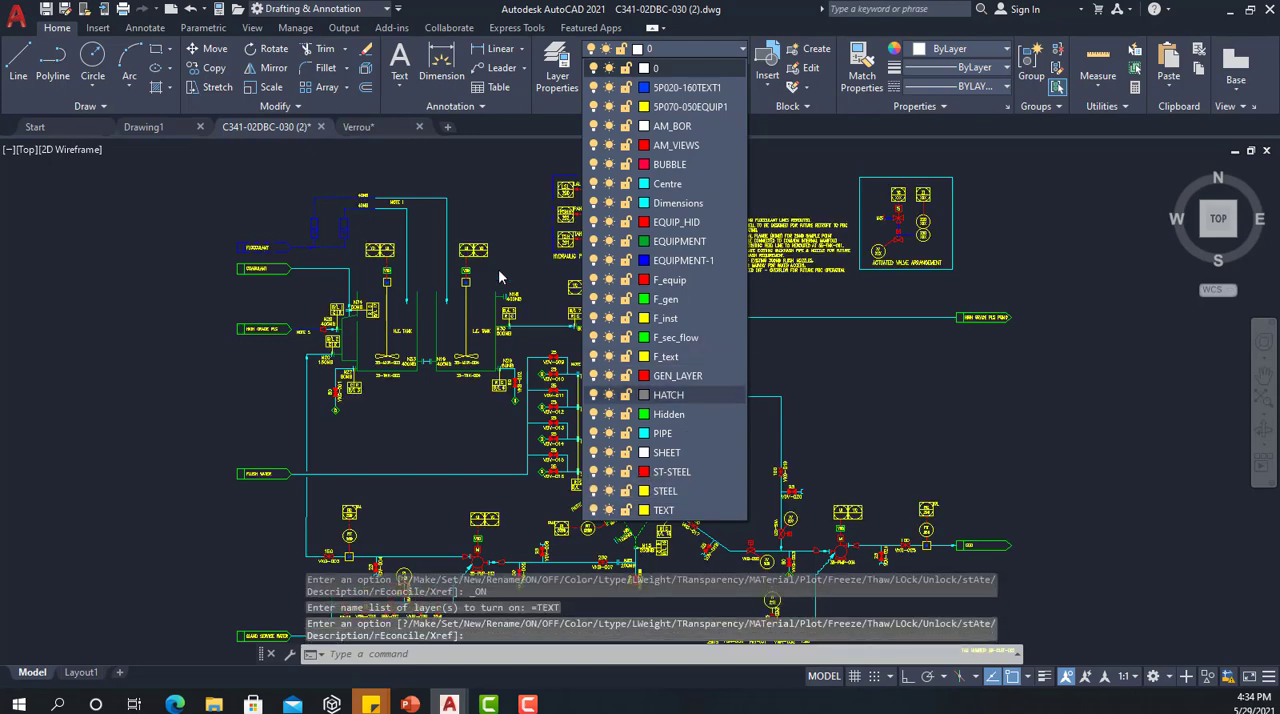
left_click(890, 394)
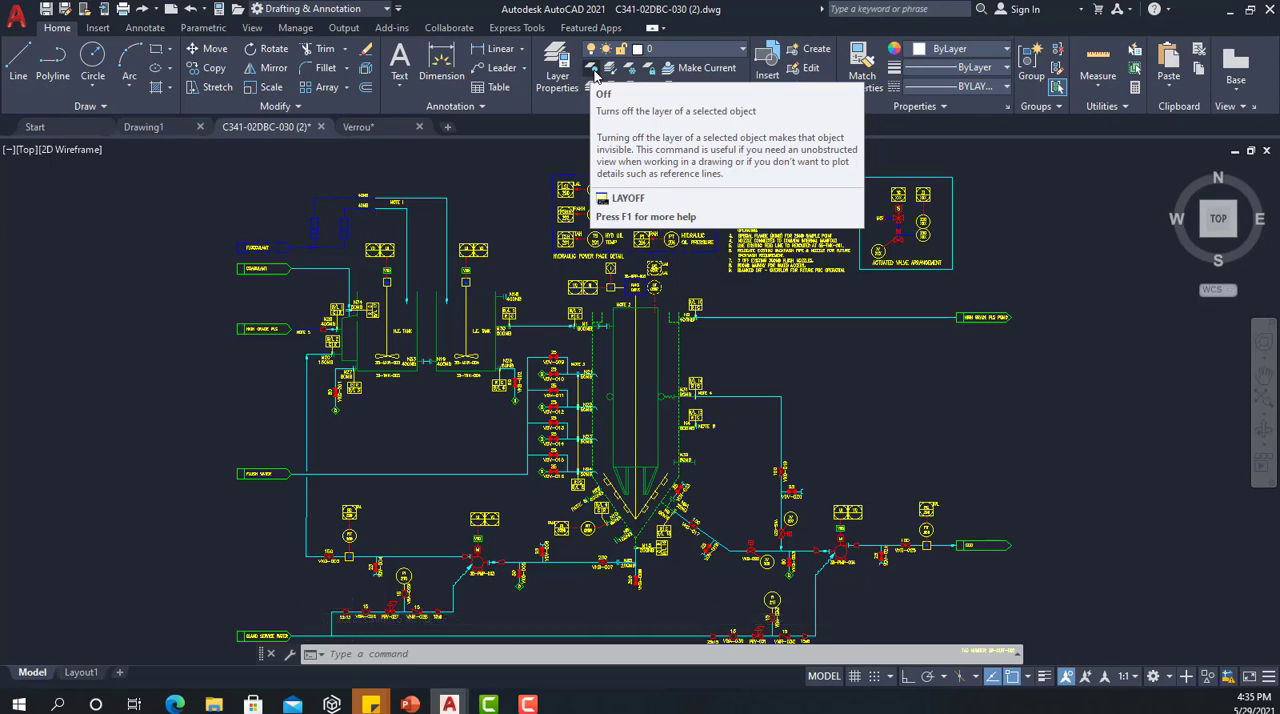
Step: Turn off the TEXT and PIPE layers with the layer Off command, using the notes block and the upper cyan pipe line
left_click(595, 74)
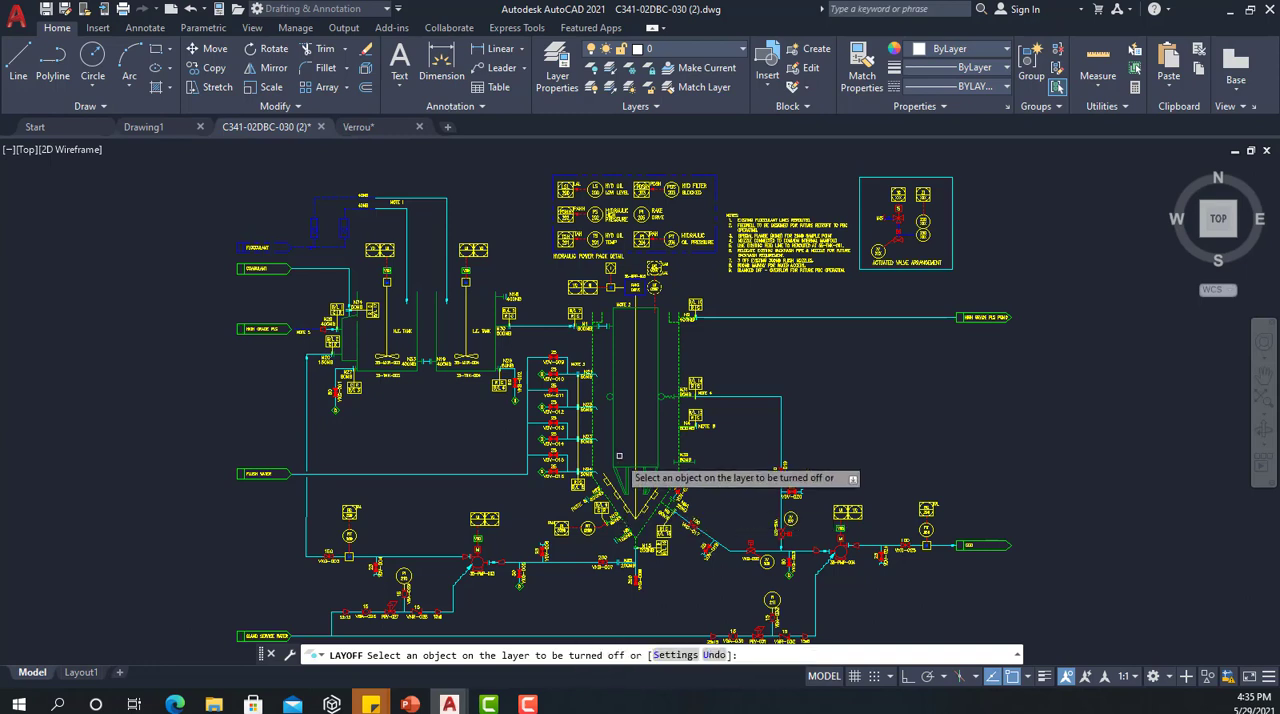
left_click(748, 238)
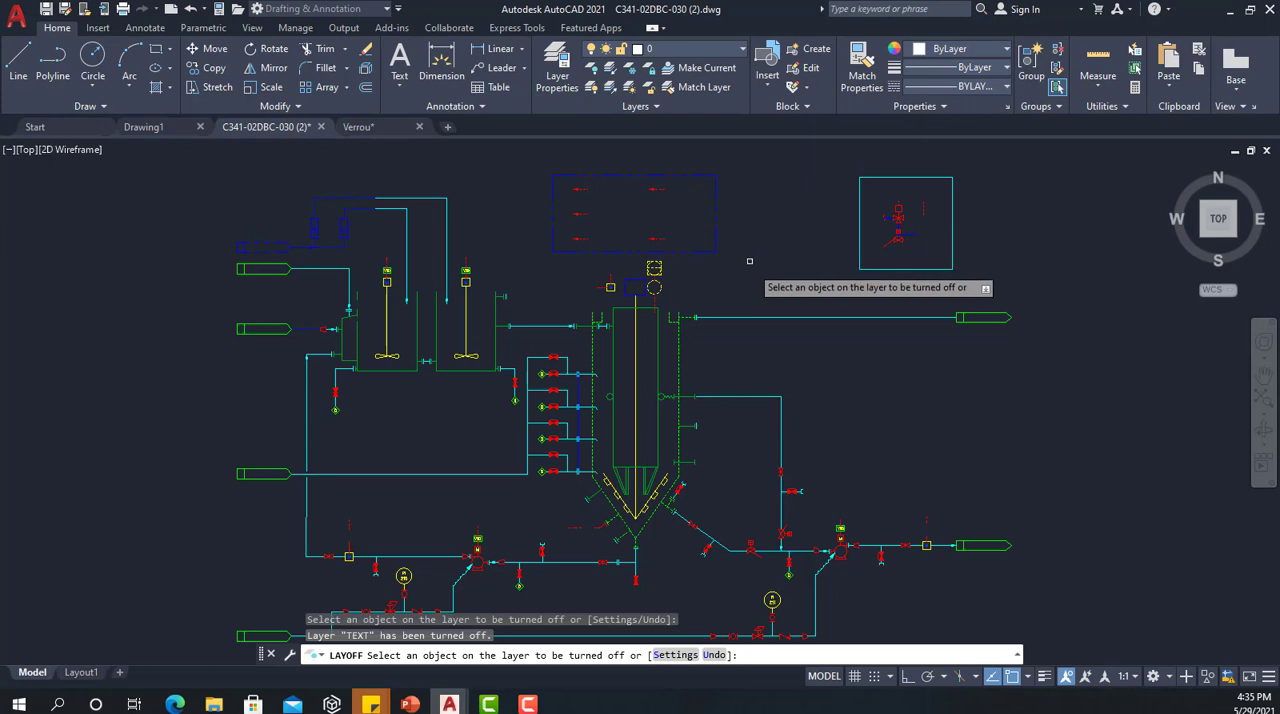
left_click(786, 318)
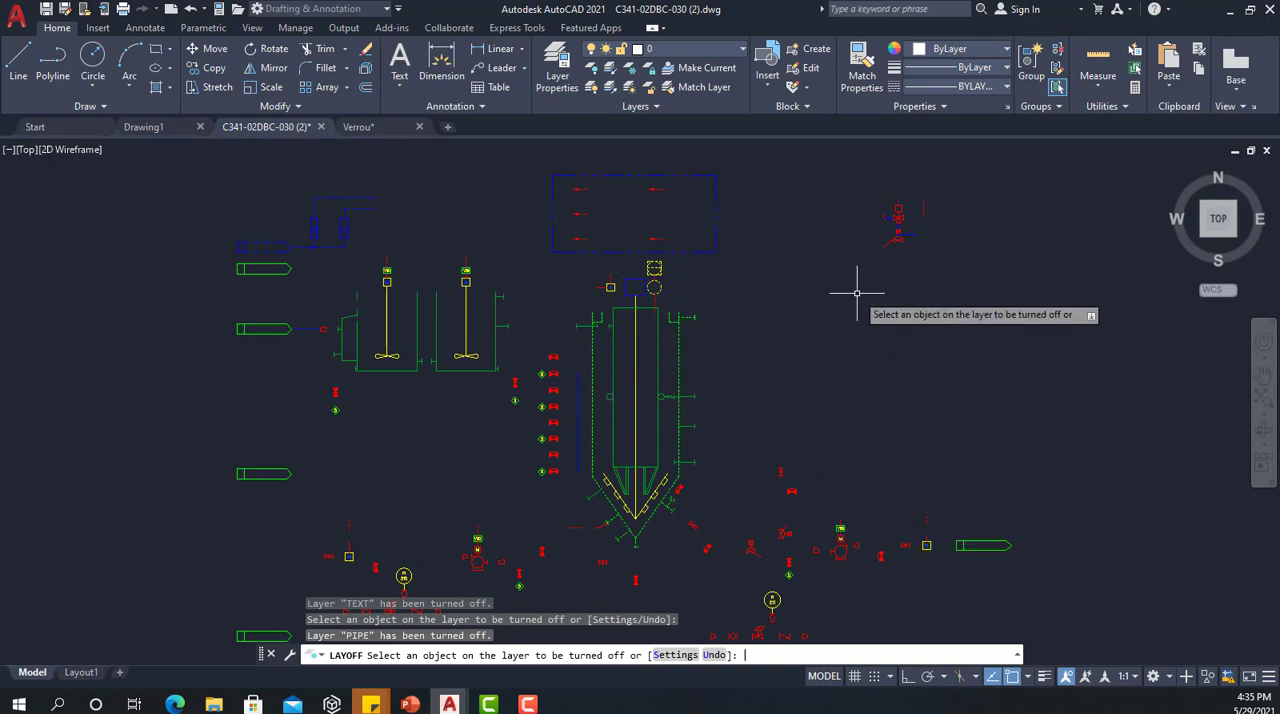
key("Return")
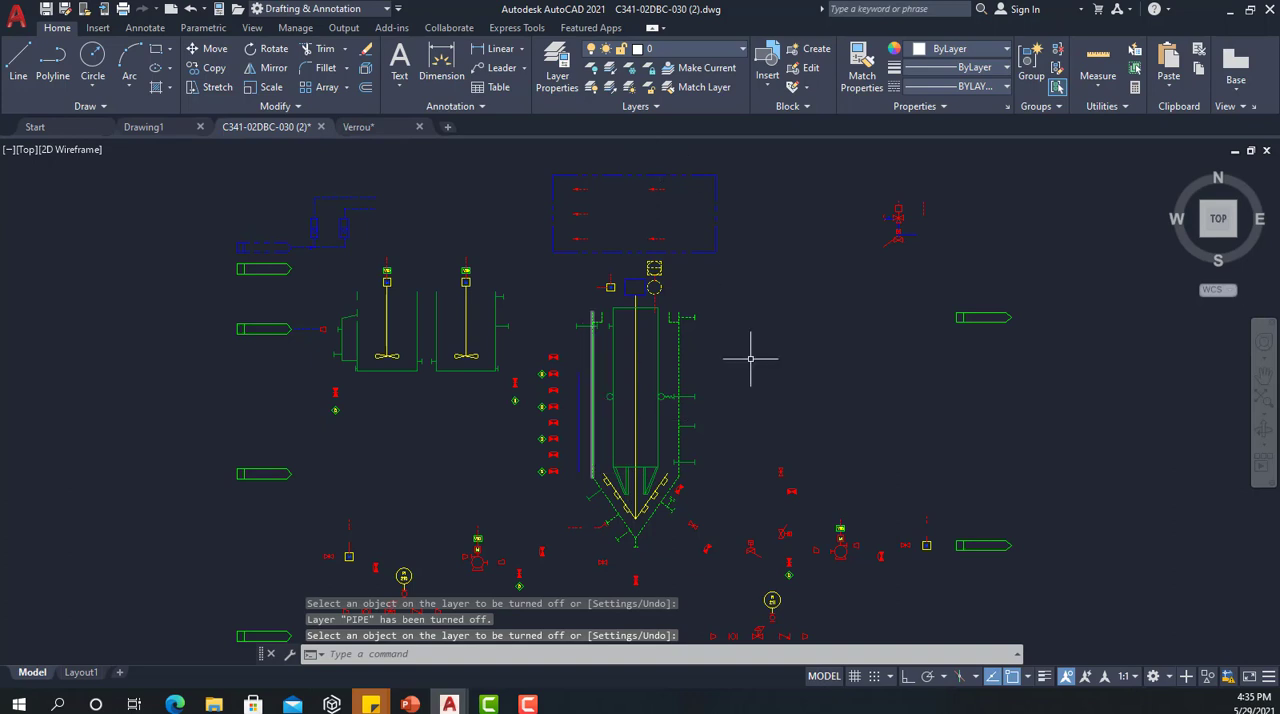
Step: Turn the TEXT and PIPE layers back on
left_click(727, 48)
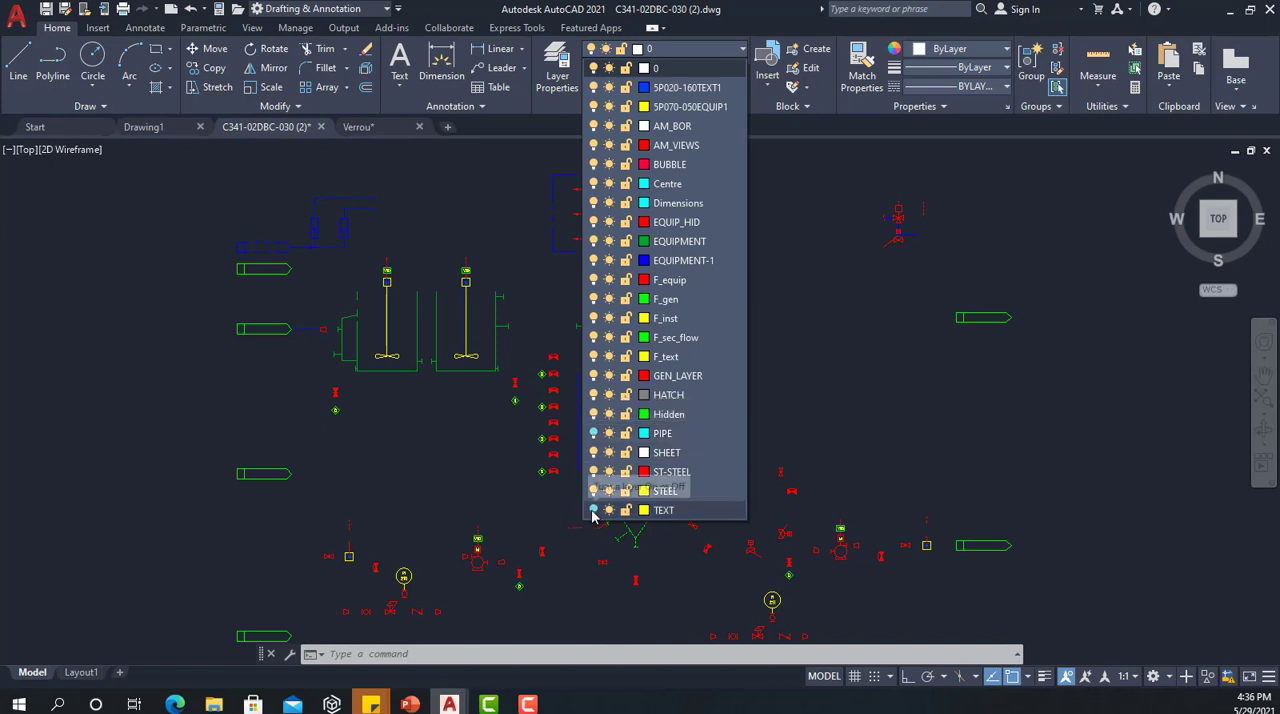
left_click(595, 510)
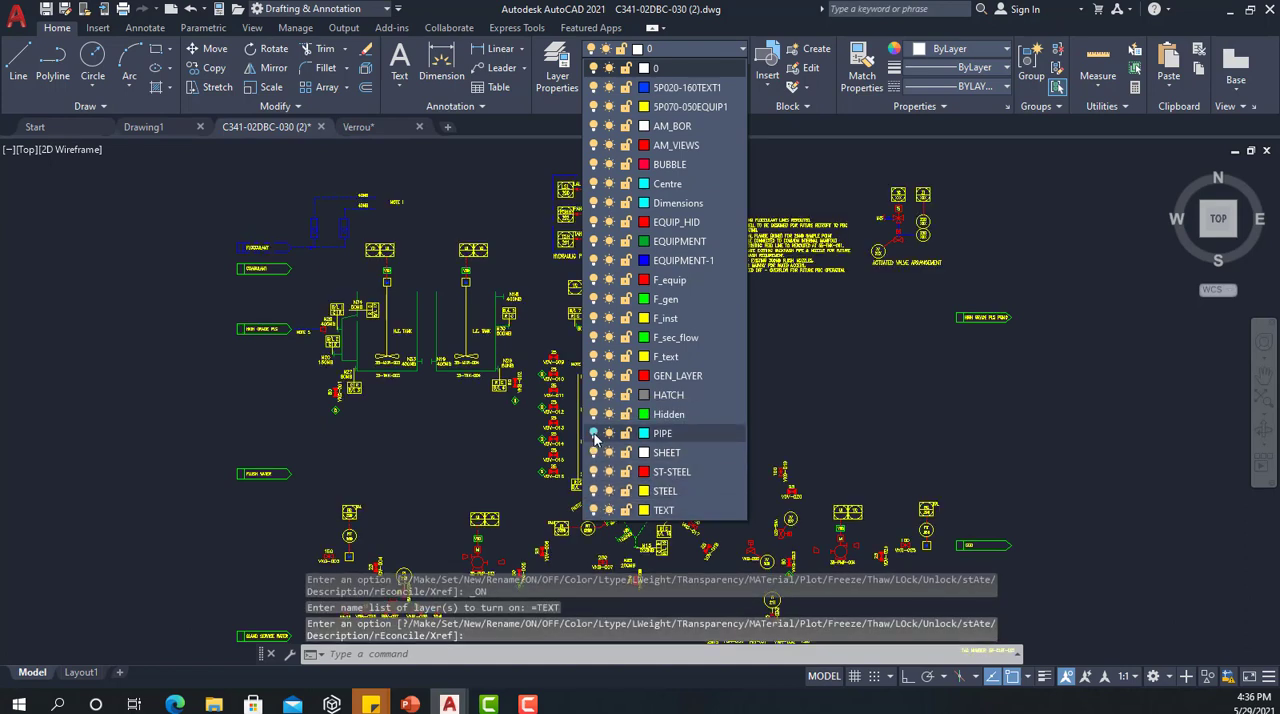
left_click(595, 433)
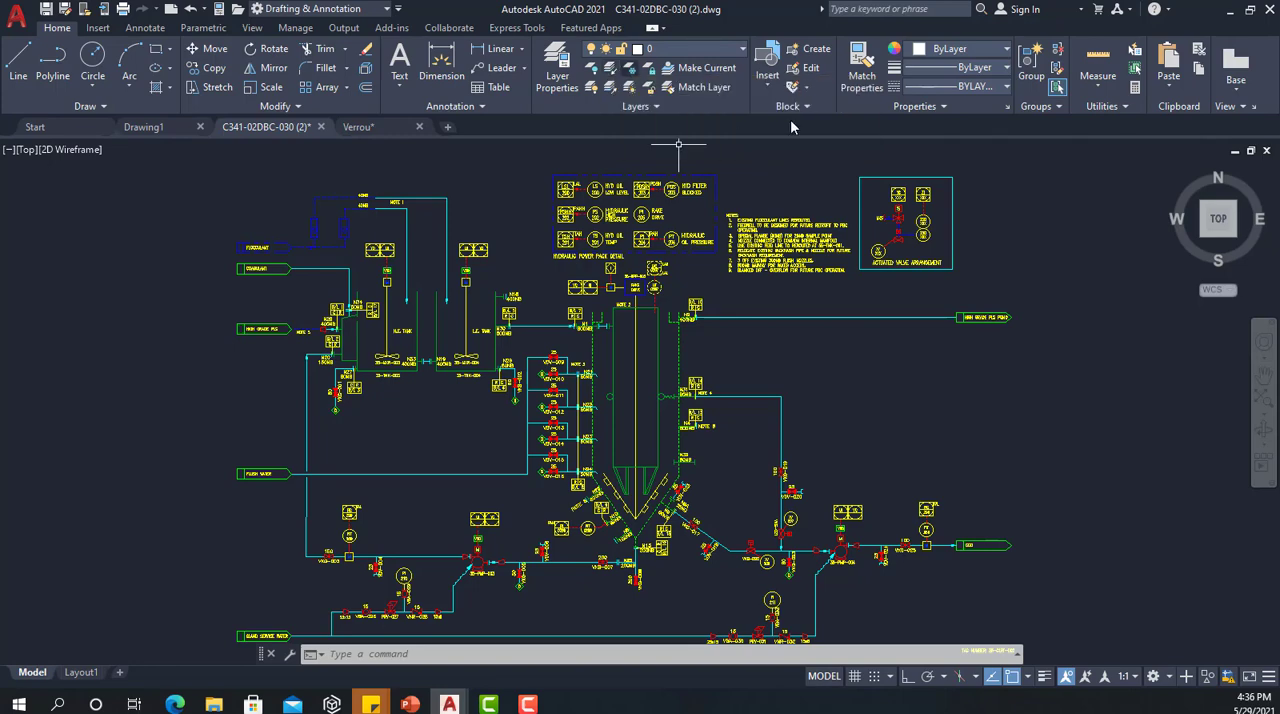
Step: Isolate the layer of the tall vessel's yellow centre shaft, and restore the other layers with Unisolate
left_click(633, 452)
scroll(627, 468, "up", 5)
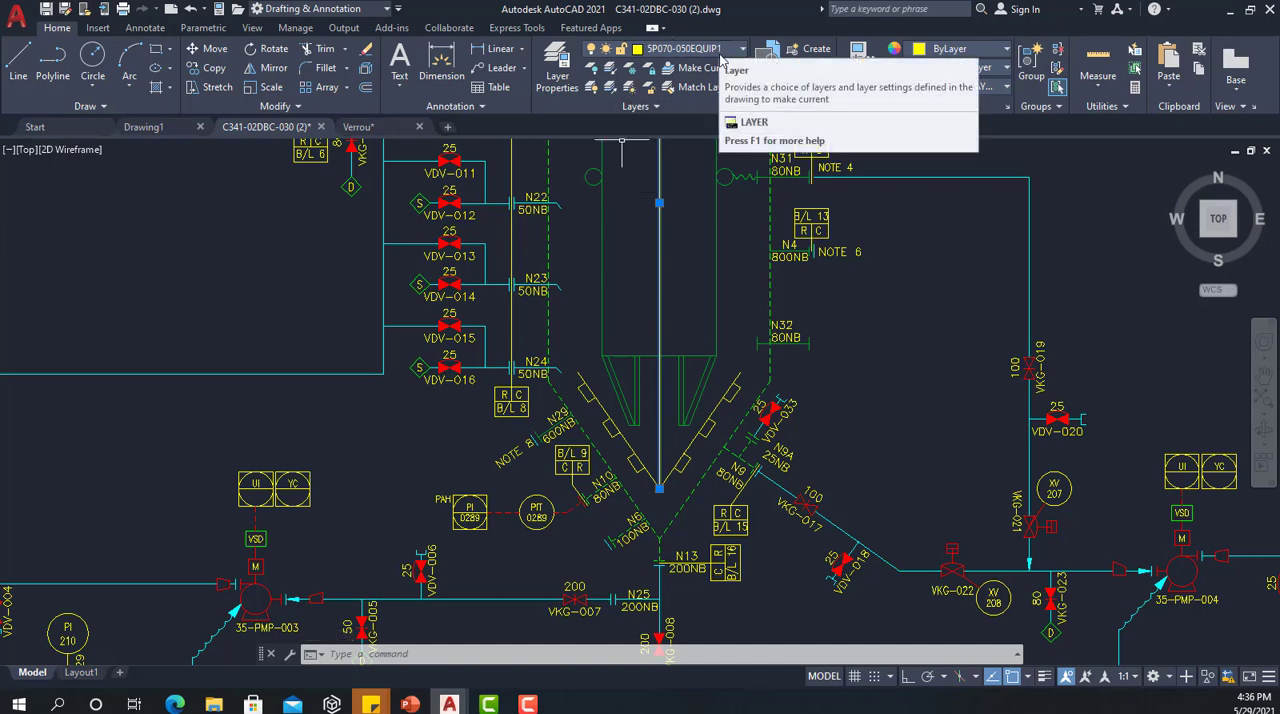
left_click(610, 70)
scroll(612, 240, "down", 4)
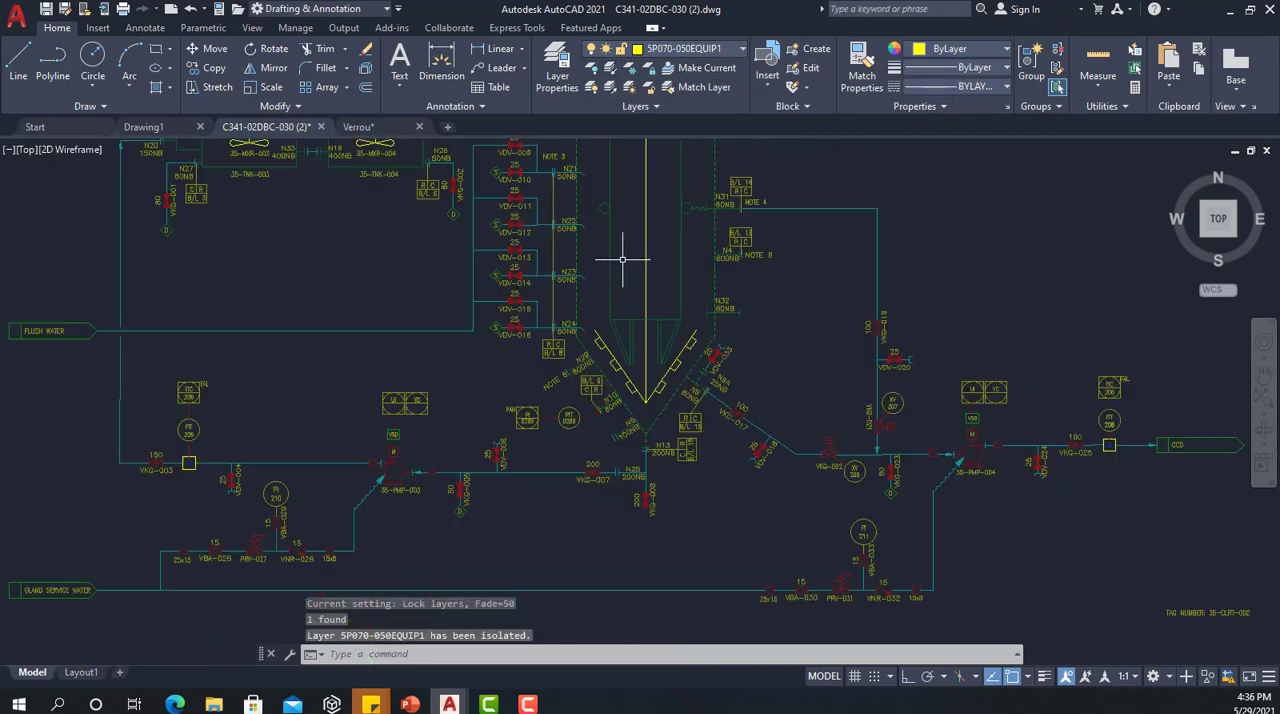
mouse_move(612, 240)
middle_mouse_down()
mouse_move(594, 361)
mouse_move(660, 345)
mouse_move(801, 371)
middle_mouse_up()
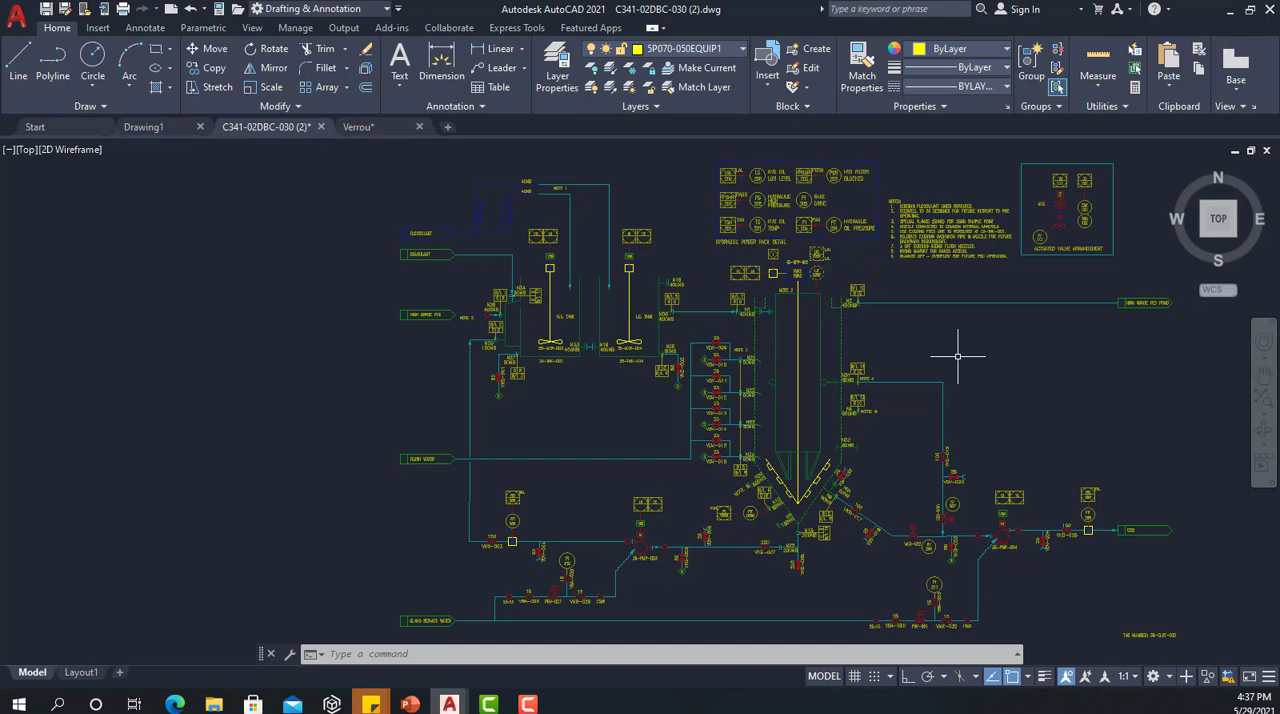
left_click(611, 88)
middle_click_drag(937, 318, 797, 317)
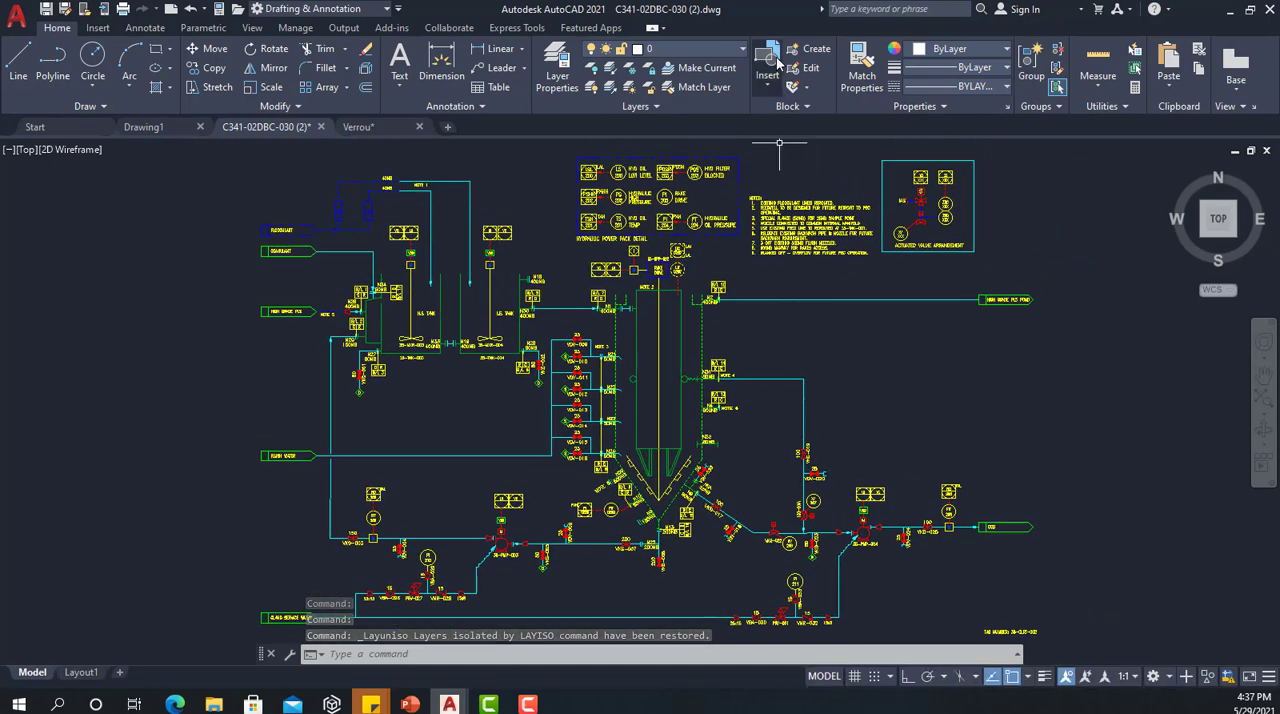
Step: Review the drawing's layers in the Layer Properties Manager, make TEXT the current layer and close the manager
left_click(558, 75)
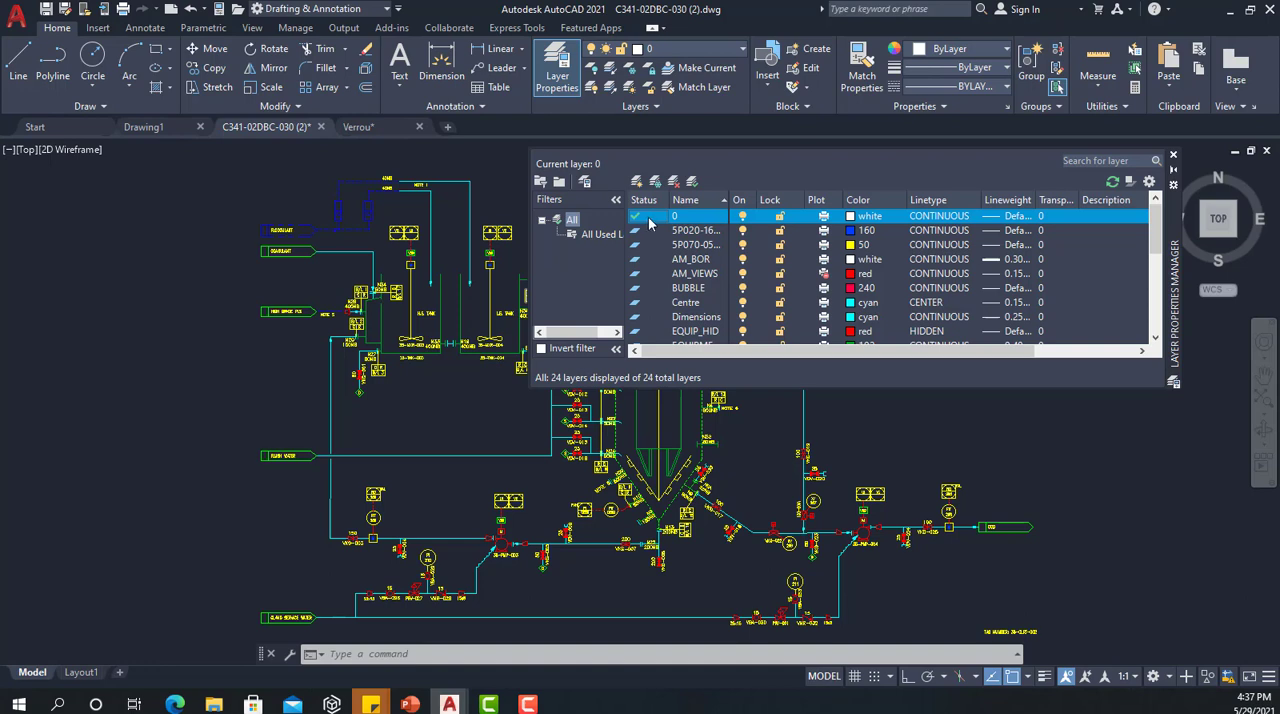
scroll(793, 292, "down", 5)
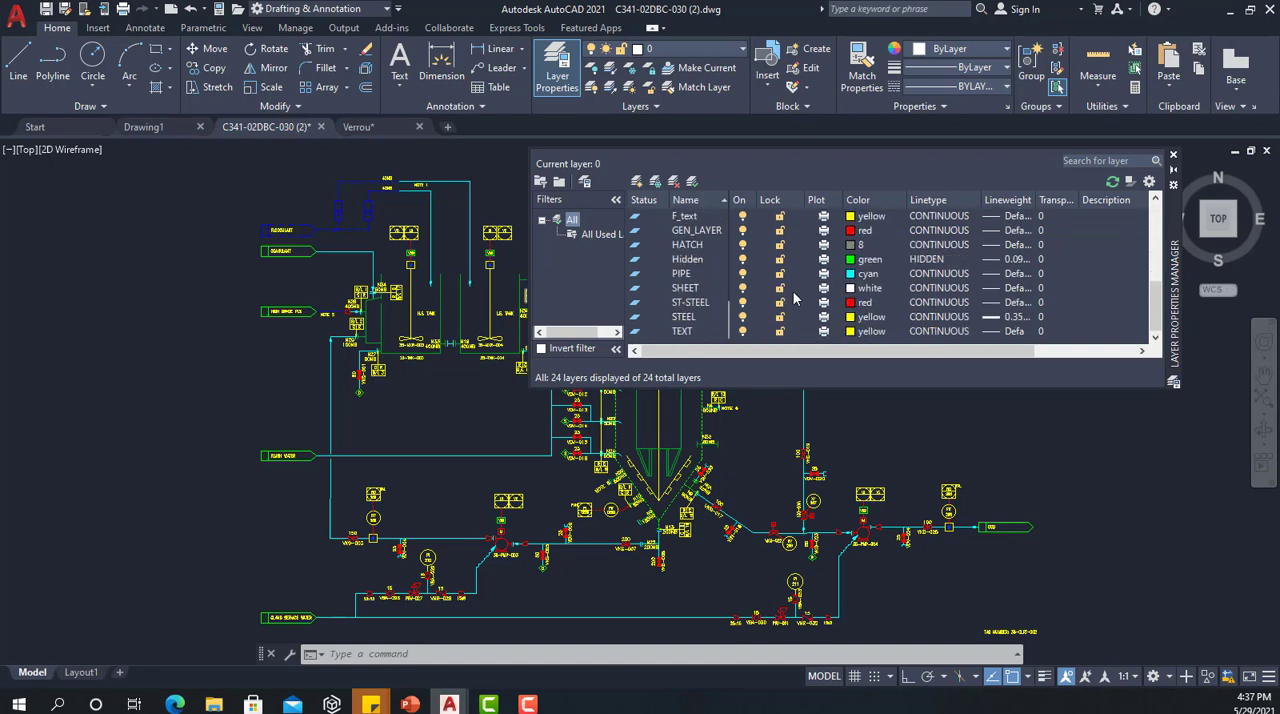
scroll(793, 292, "up", 5)
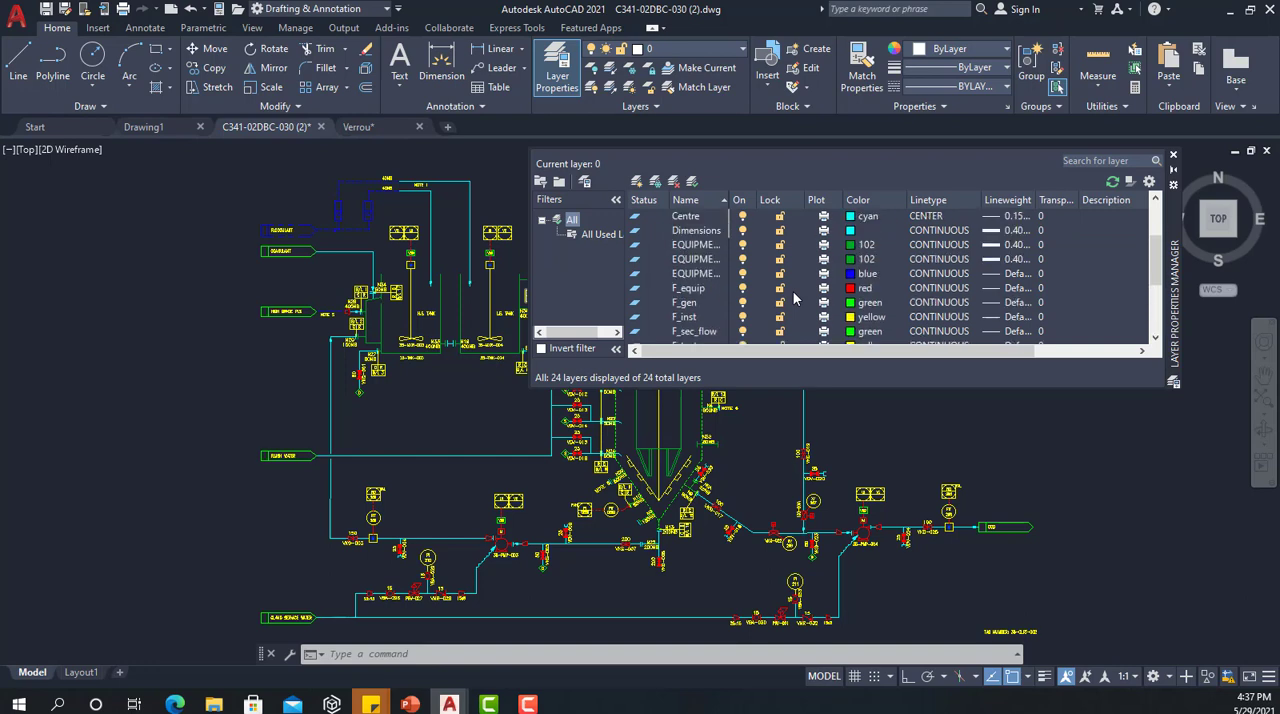
scroll(793, 292, "down", 5)
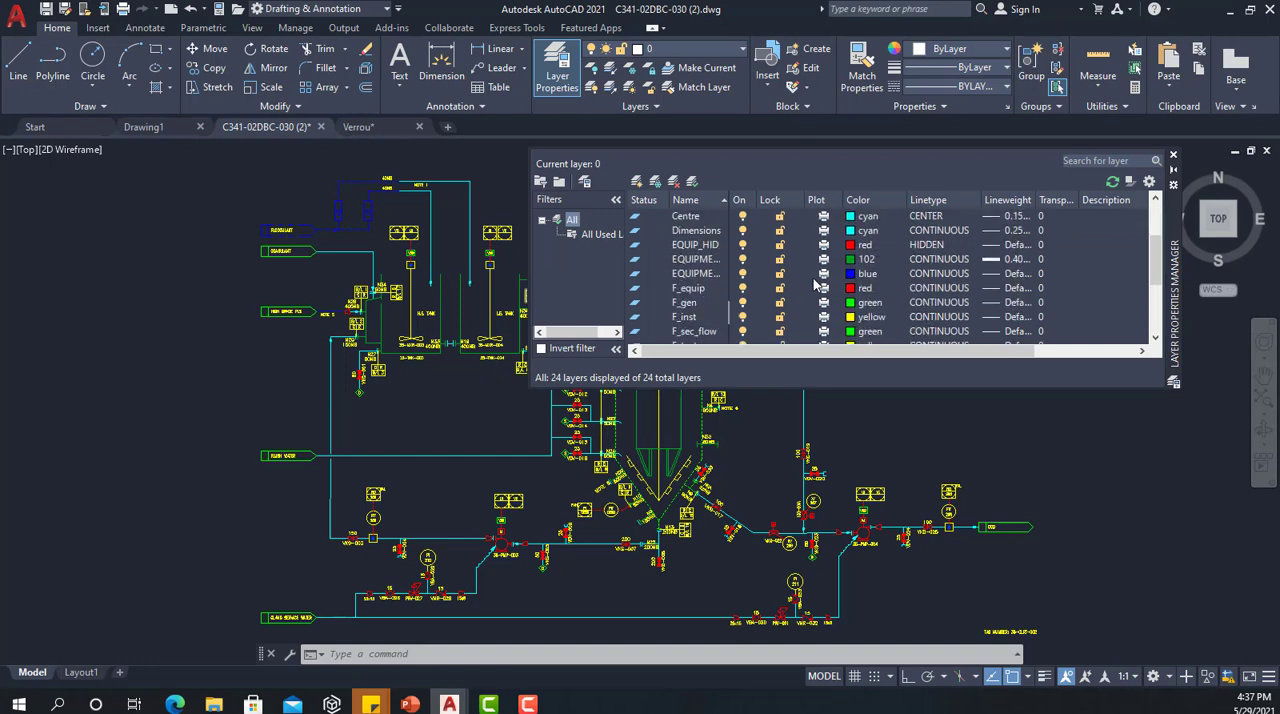
left_click(684, 334)
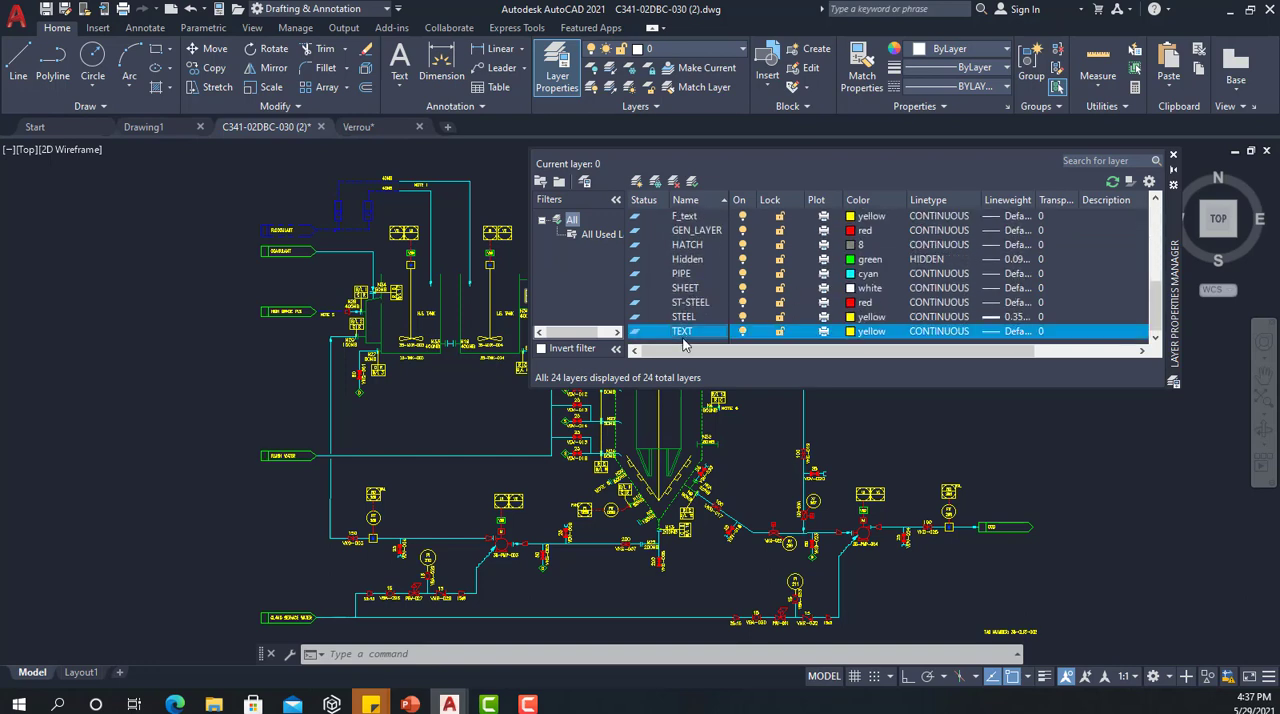
right_click(641, 341)
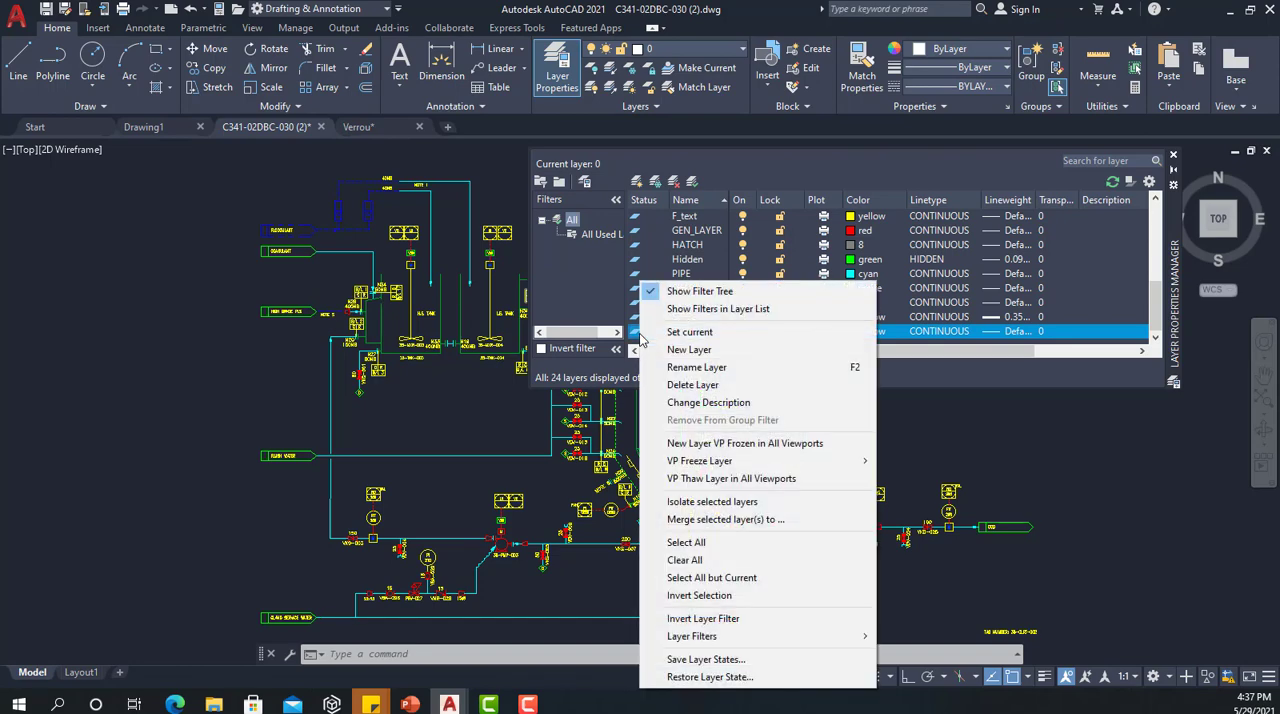
left_click(697, 335)
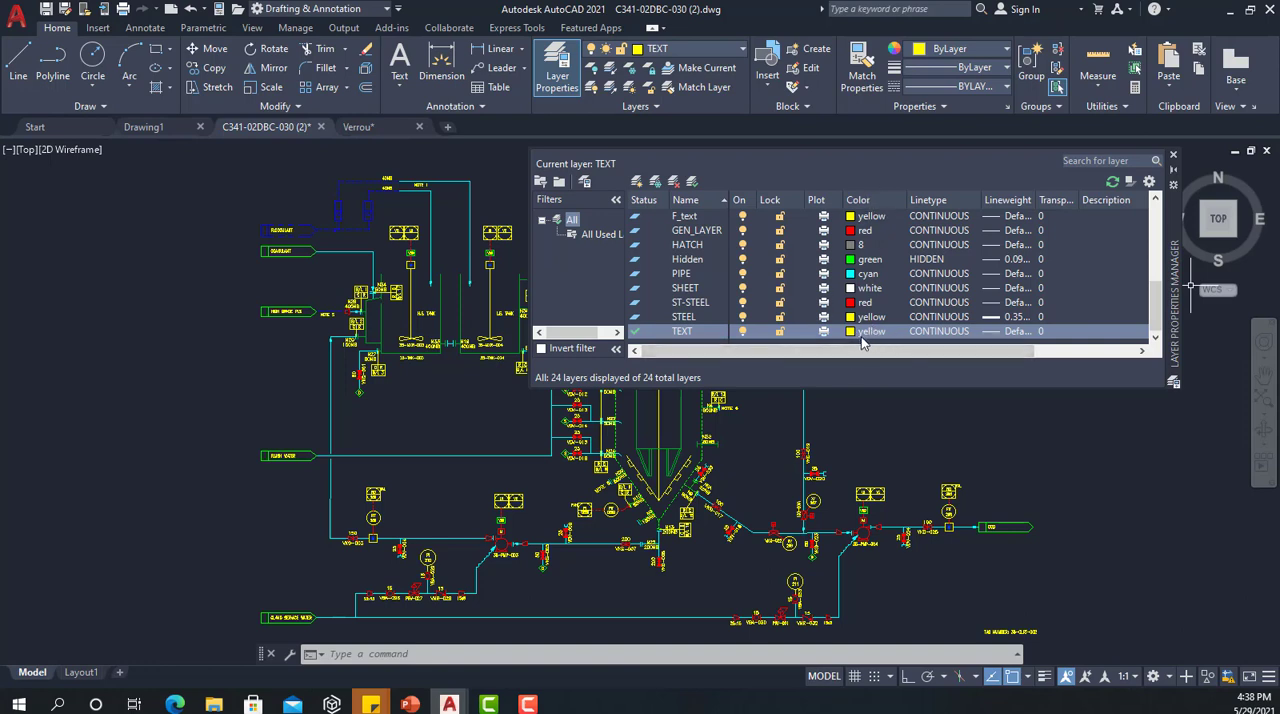
left_click(1174, 154)
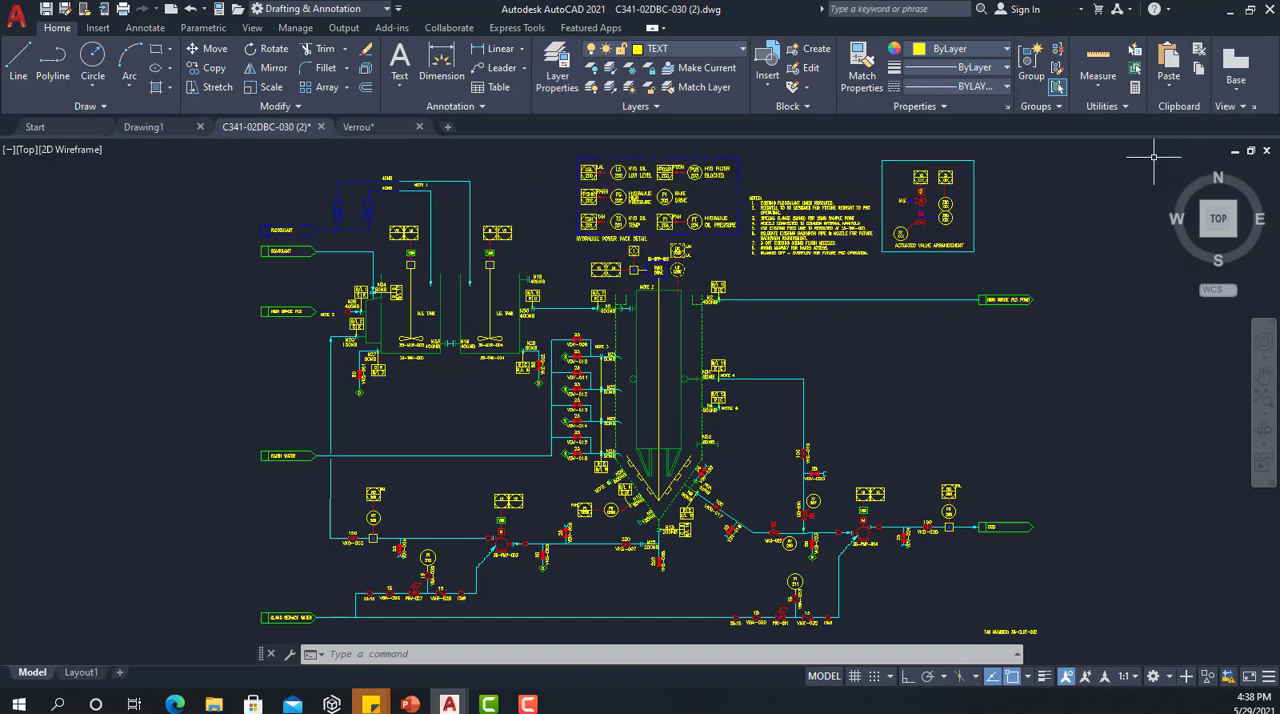
Step: Set the colour of the notes text block to ByLayer
left_click(906, 410)
left_click(889, 369)
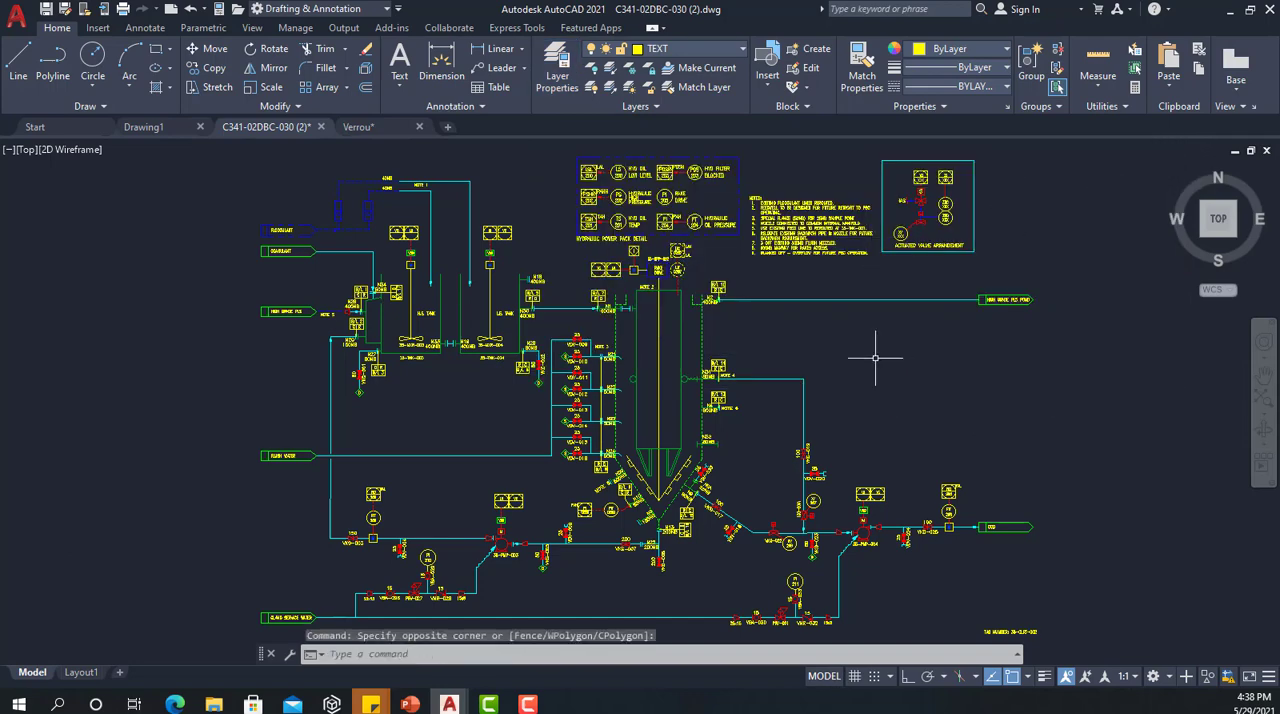
scroll(823, 215, "up", 4)
left_click(741, 227)
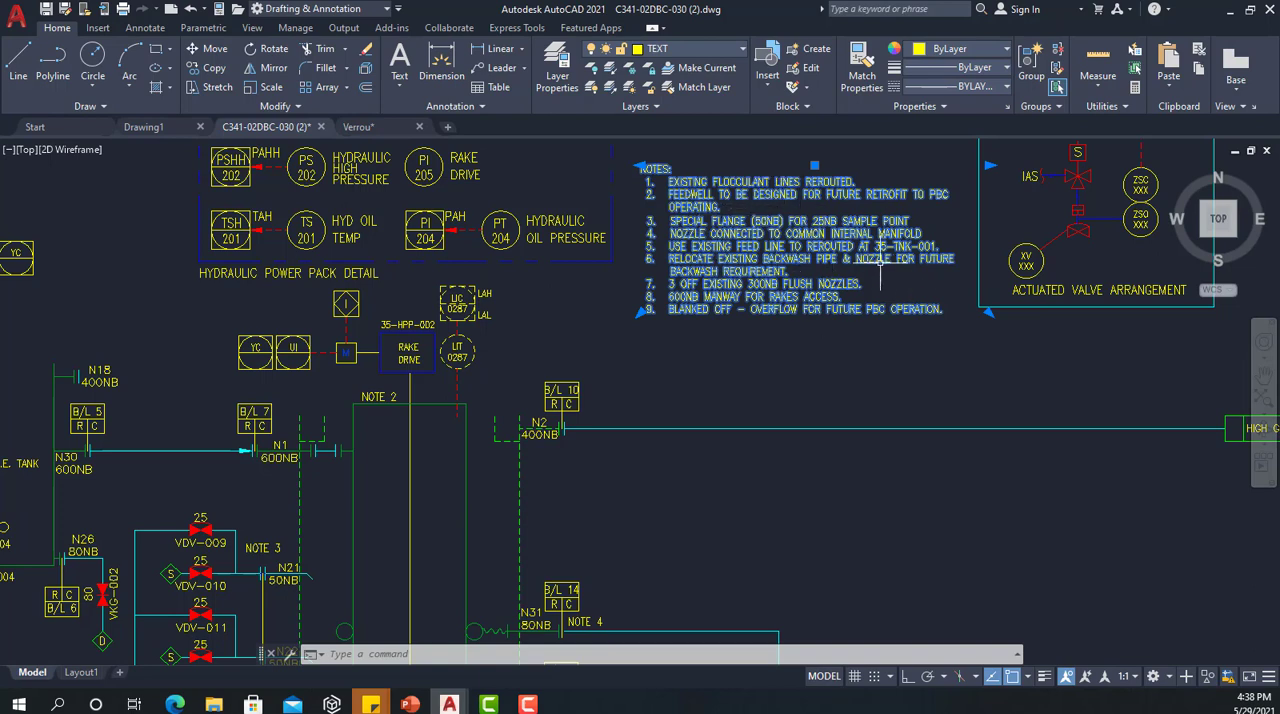
left_click(989, 50)
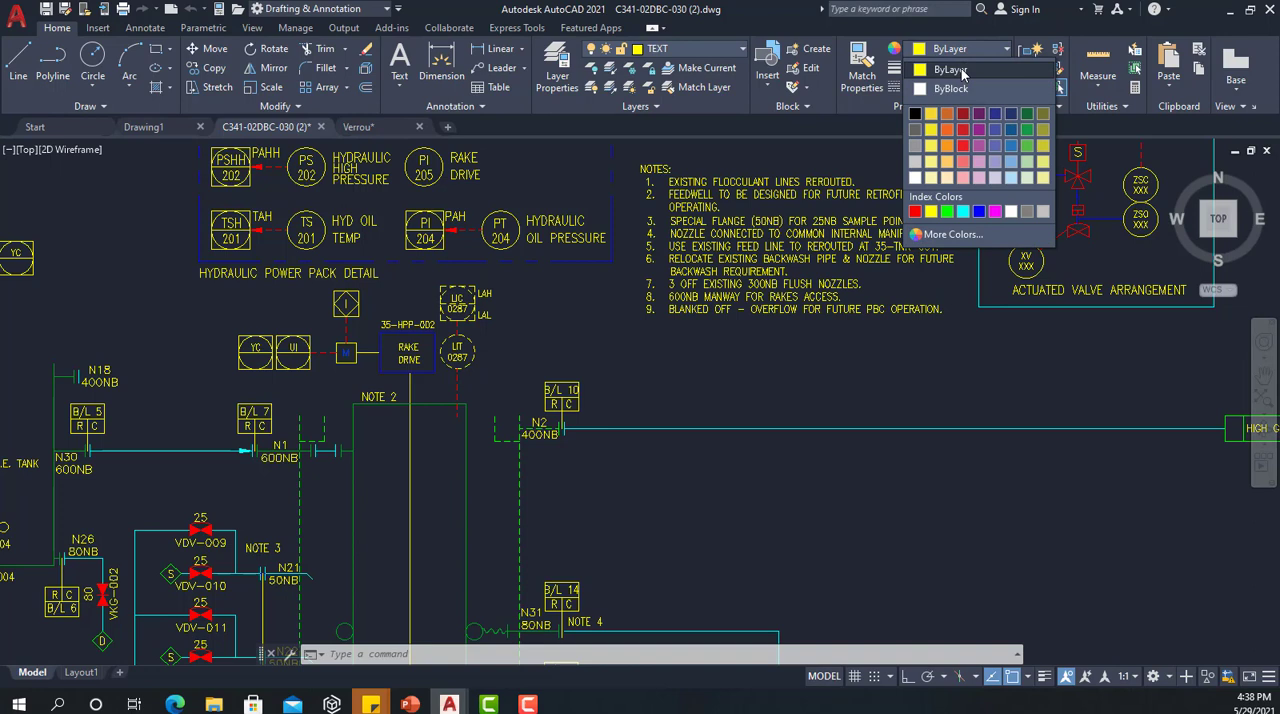
left_click(955, 70)
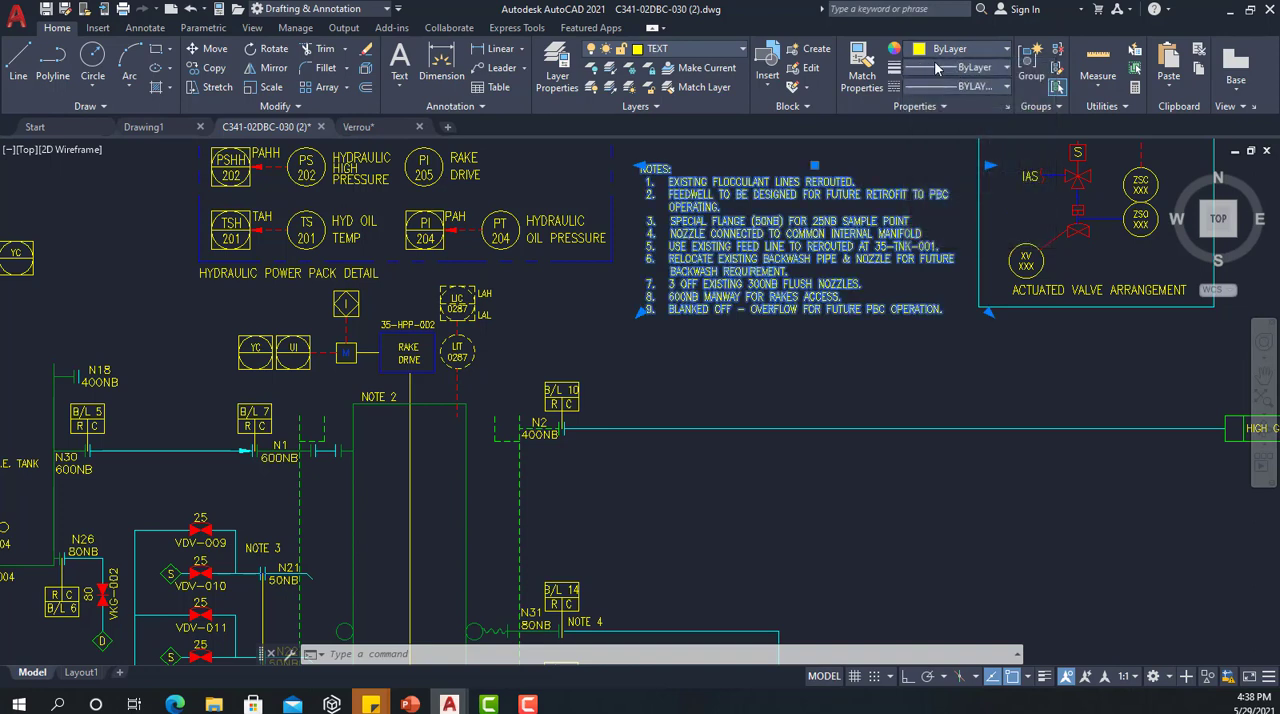
Step: Inspect the lineweight and linetype choices for the selected notes text block
left_click(943, 68)
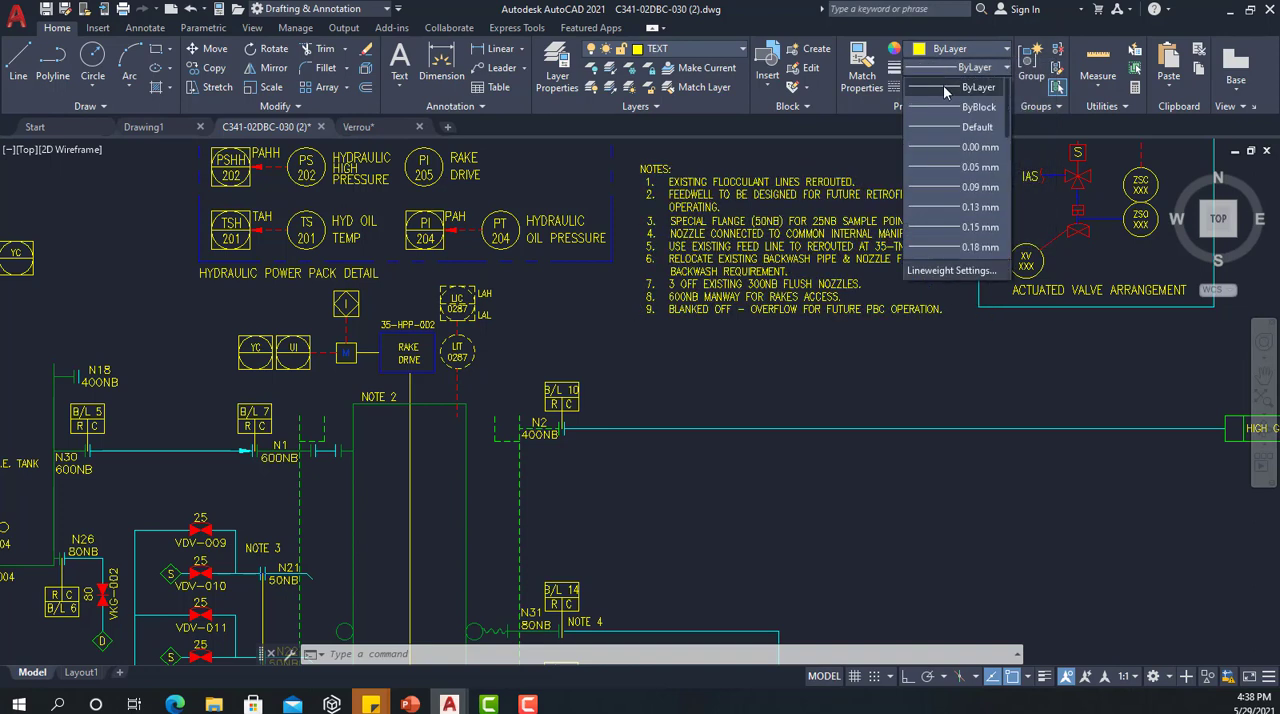
left_click(951, 67)
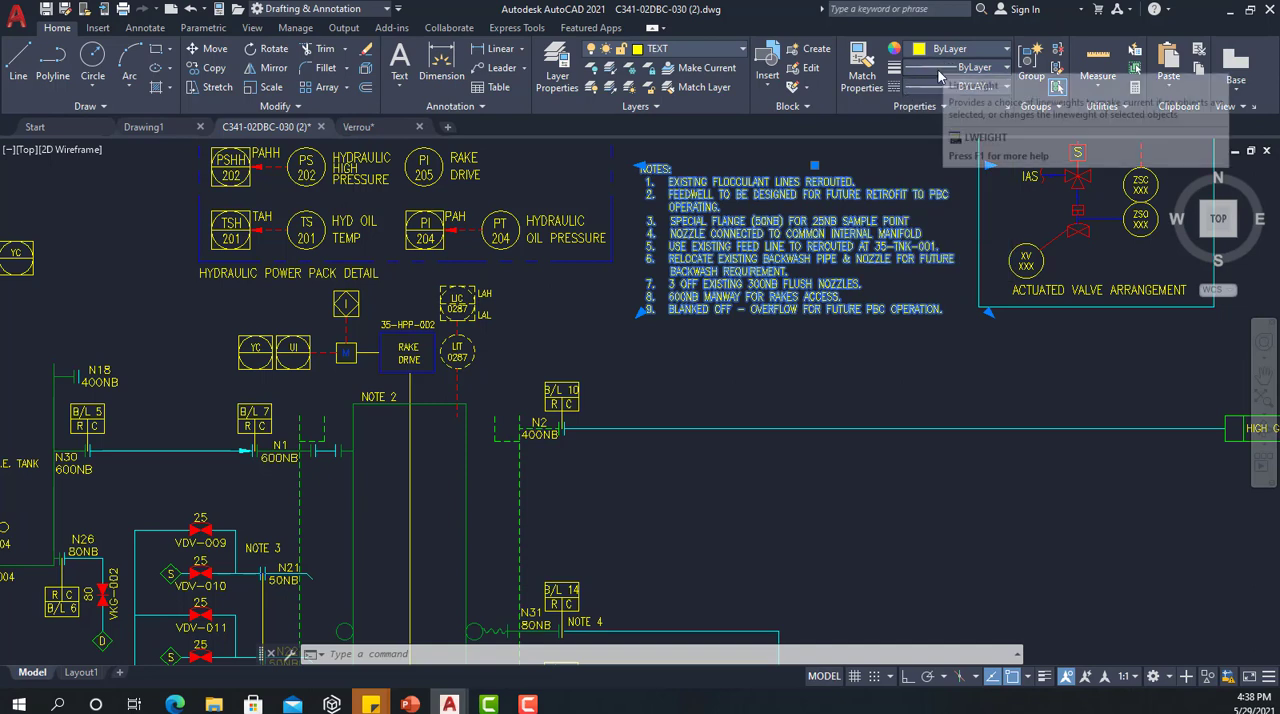
left_click(925, 88)
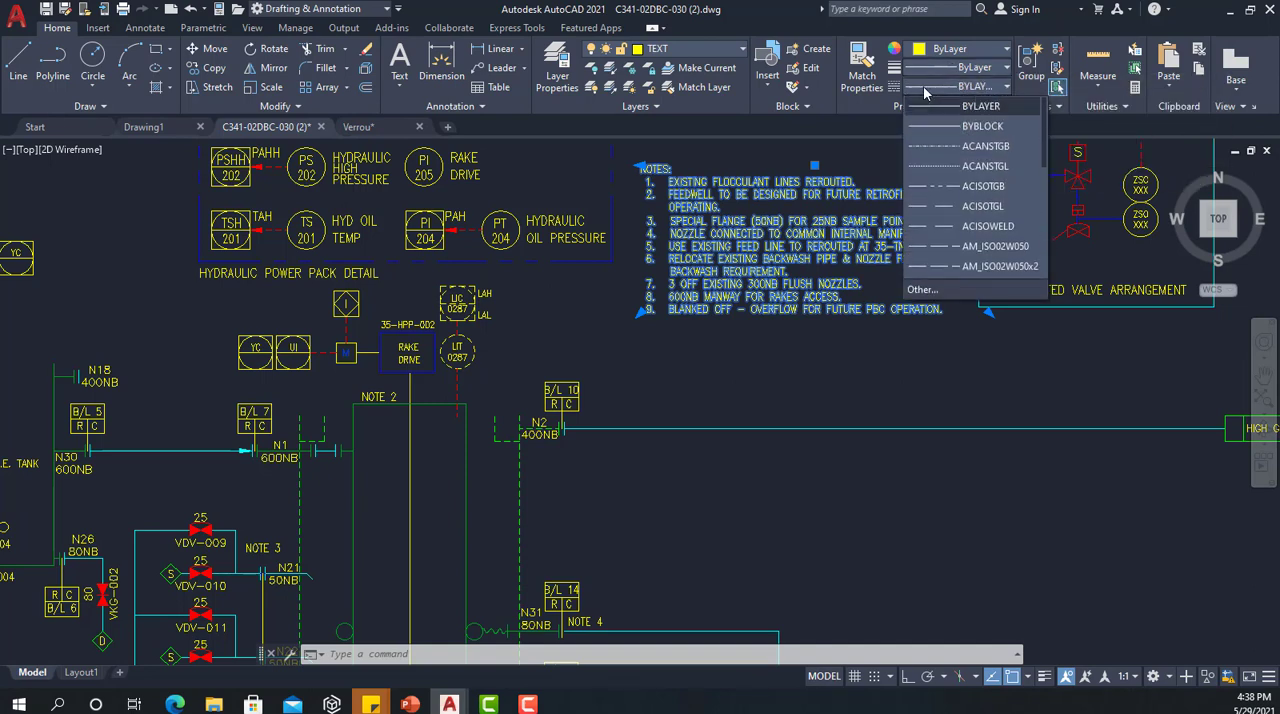
left_click(937, 84)
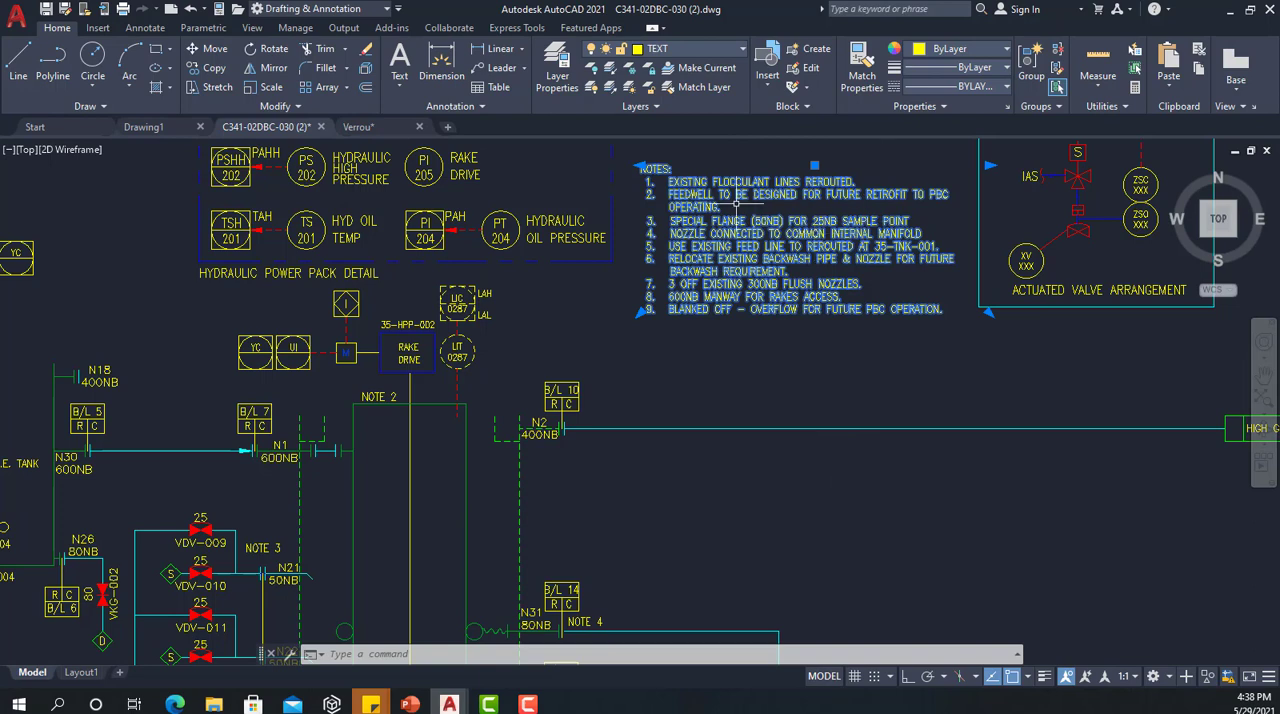
Step: Override the notes text block's colour with white 255,255,255 and deselect the block
left_click(978, 50)
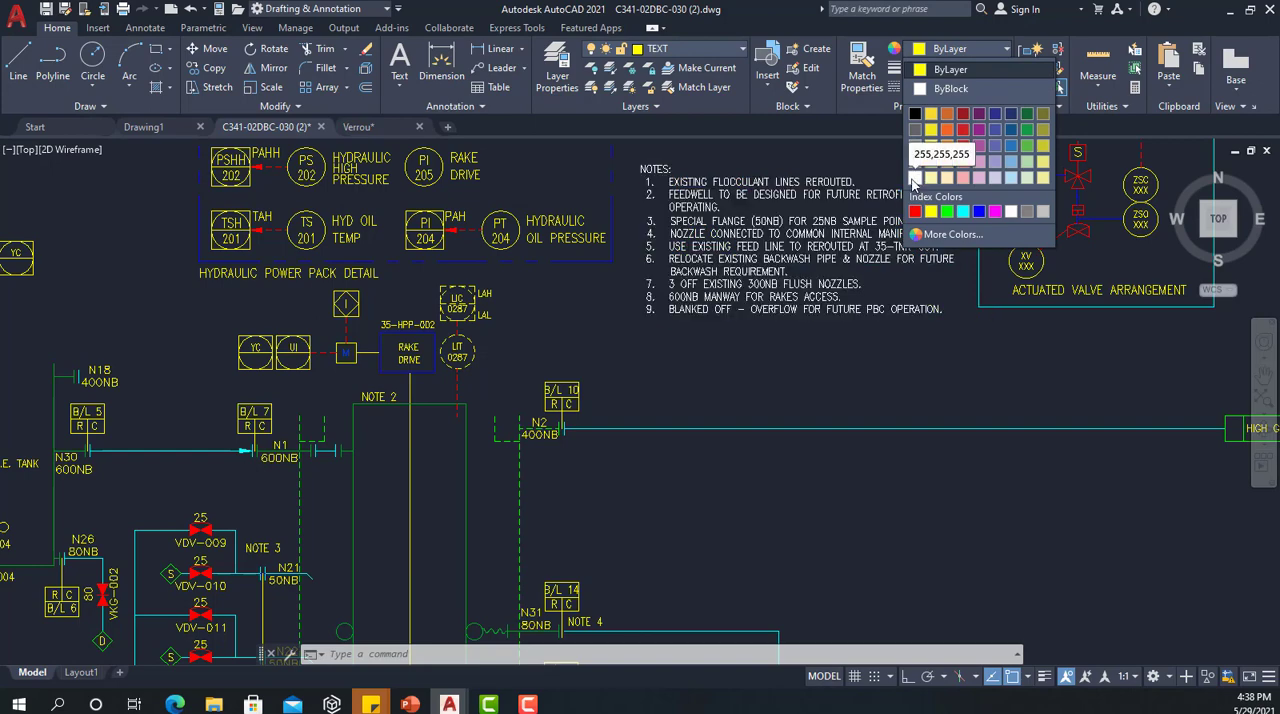
left_click(913, 178)
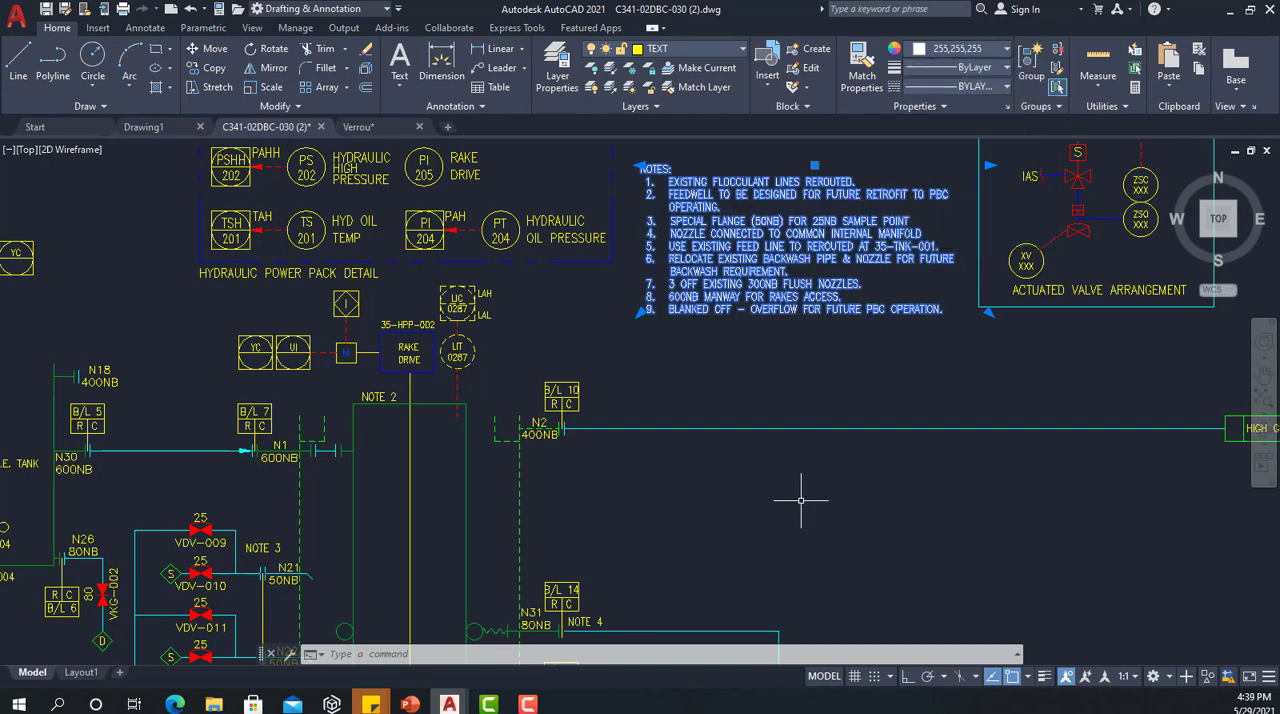
key("Escape")
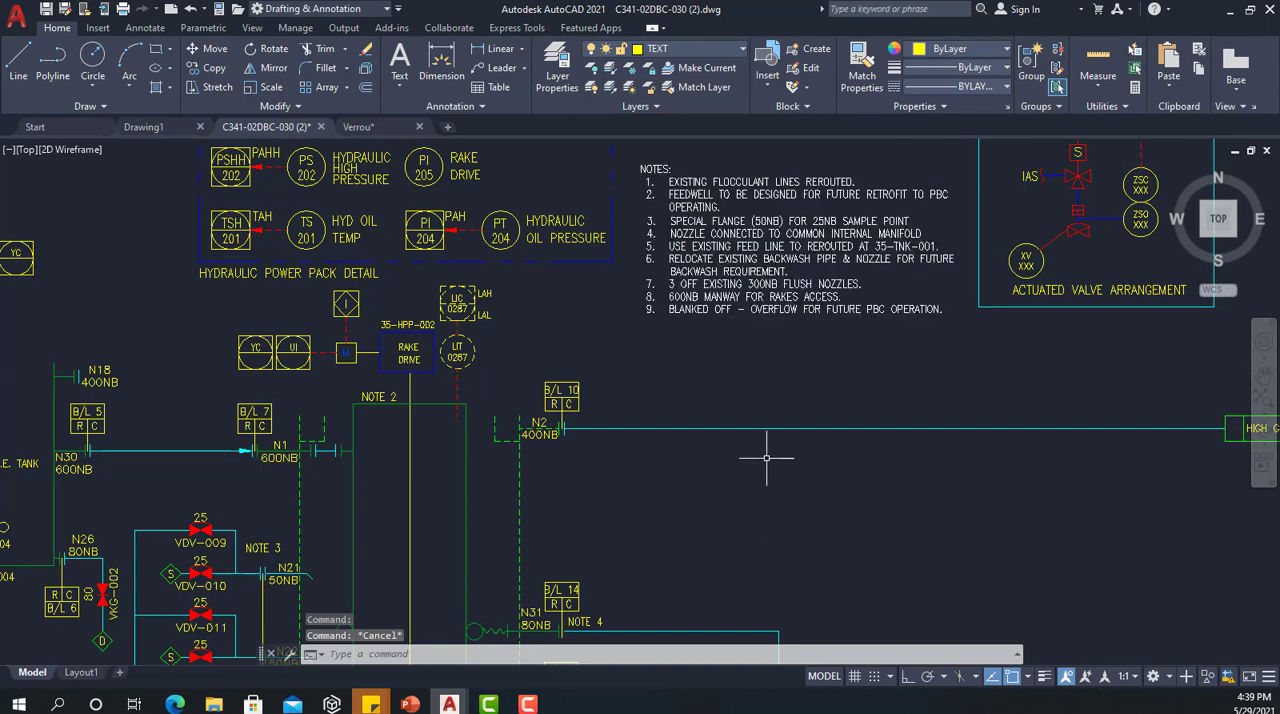
Step: Set the TEXT layer's colour to index 200 in the Layer Properties Manager and close the manager
scroll(770, 401, "down", 2)
middle_click(770, 401)
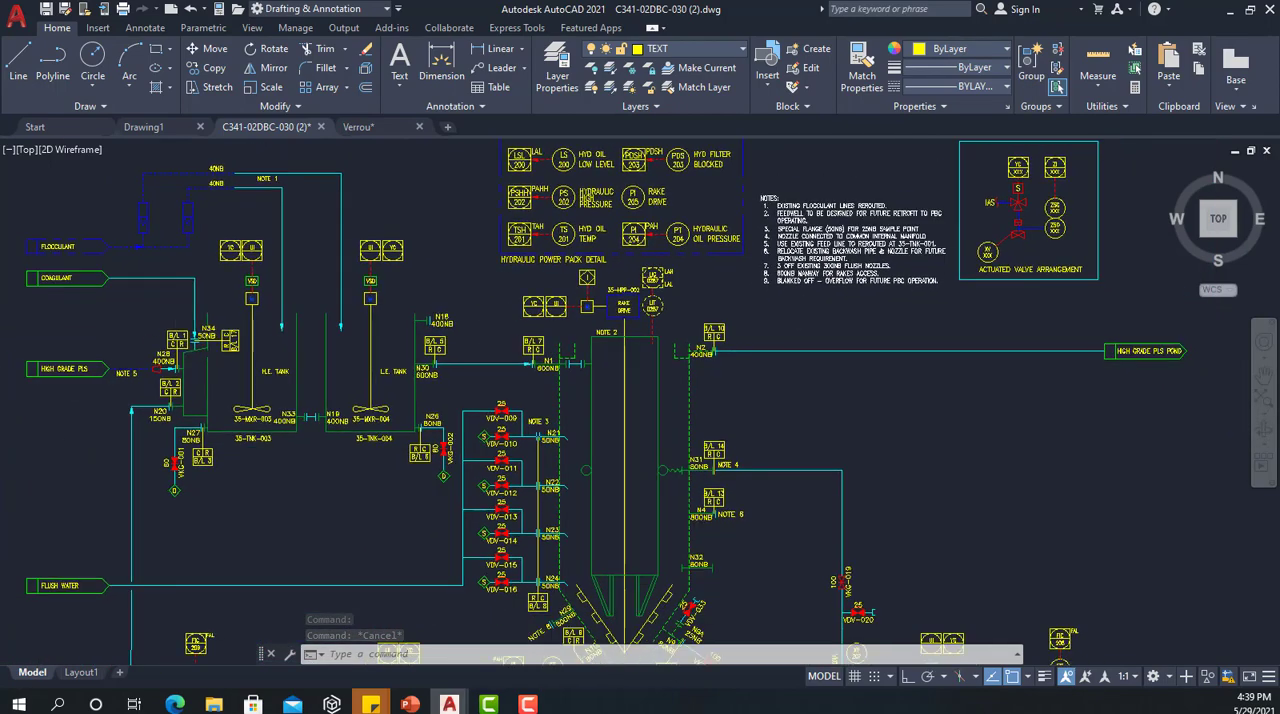
left_click(557, 66)
scroll(657, 309, "down", 1)
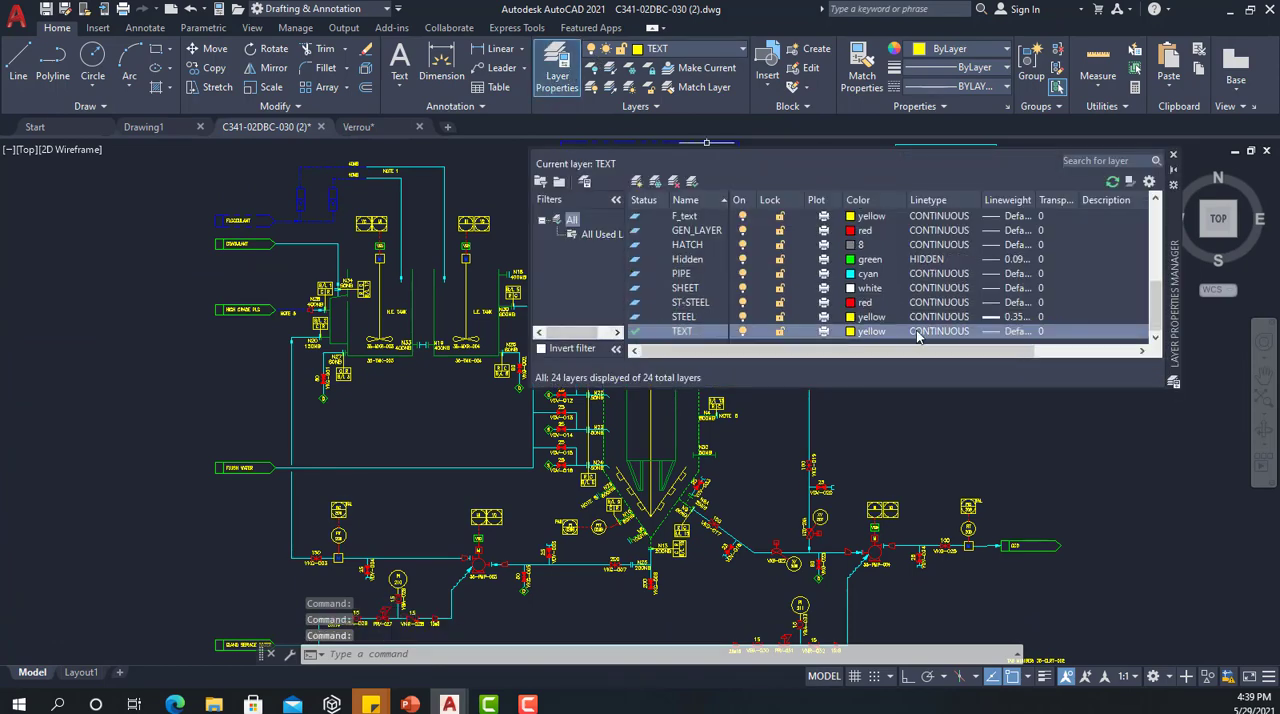
left_click(873, 331)
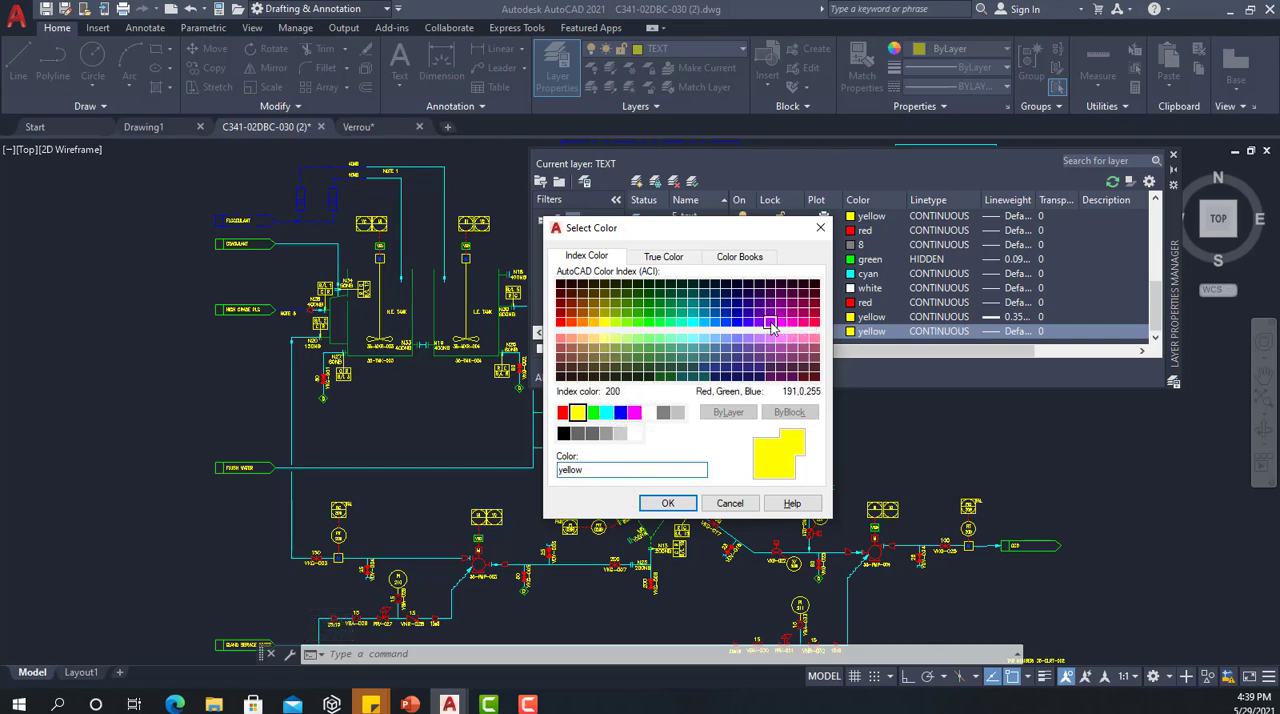
left_click(770, 321)
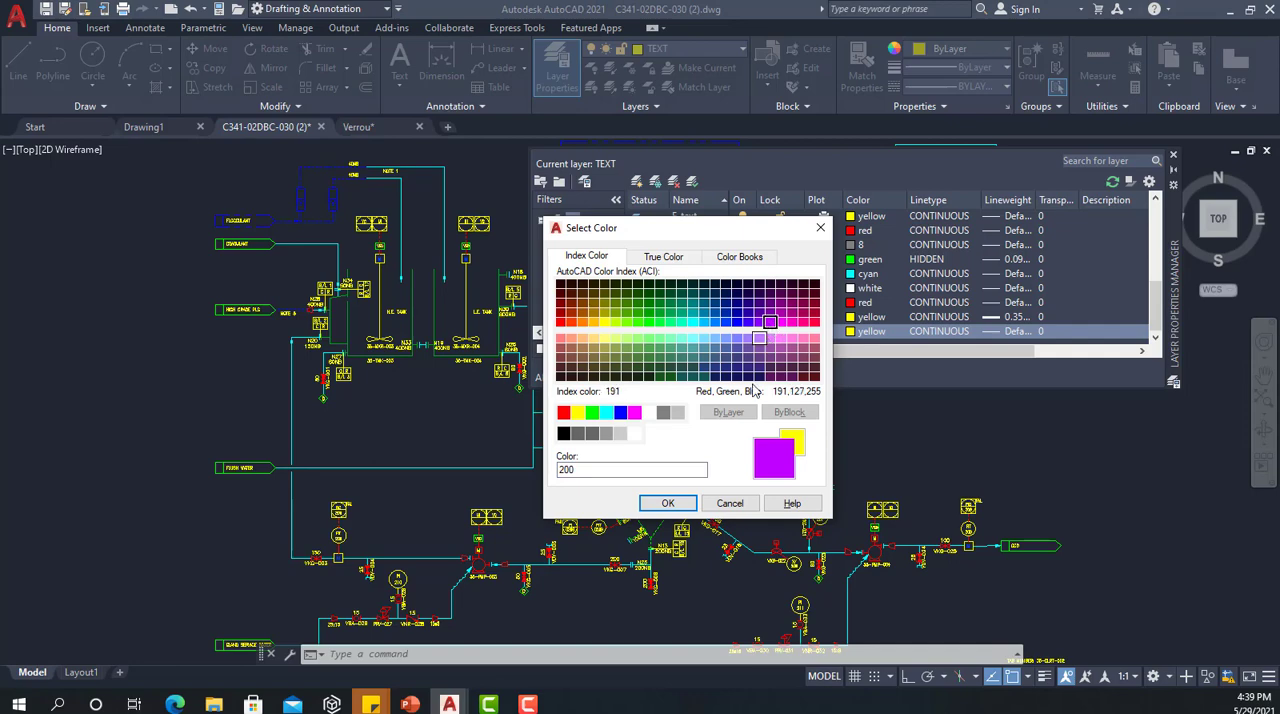
left_click(667, 503)
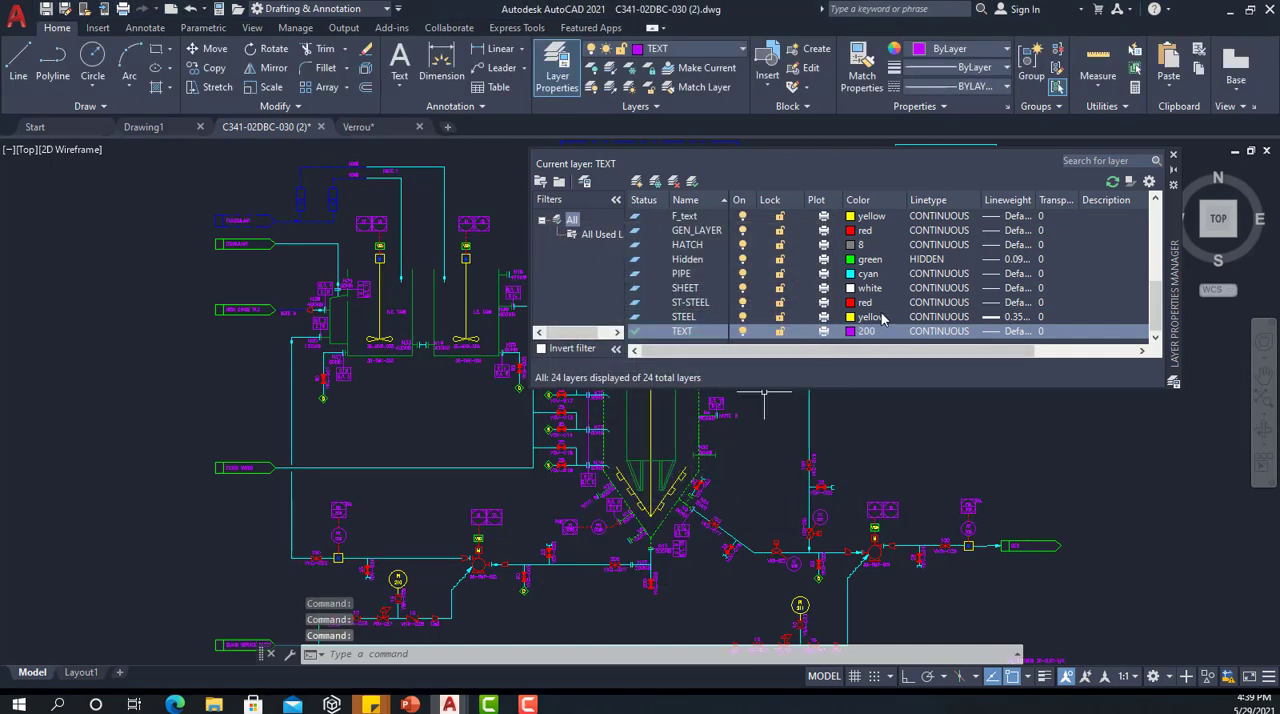
left_click(1173, 155)
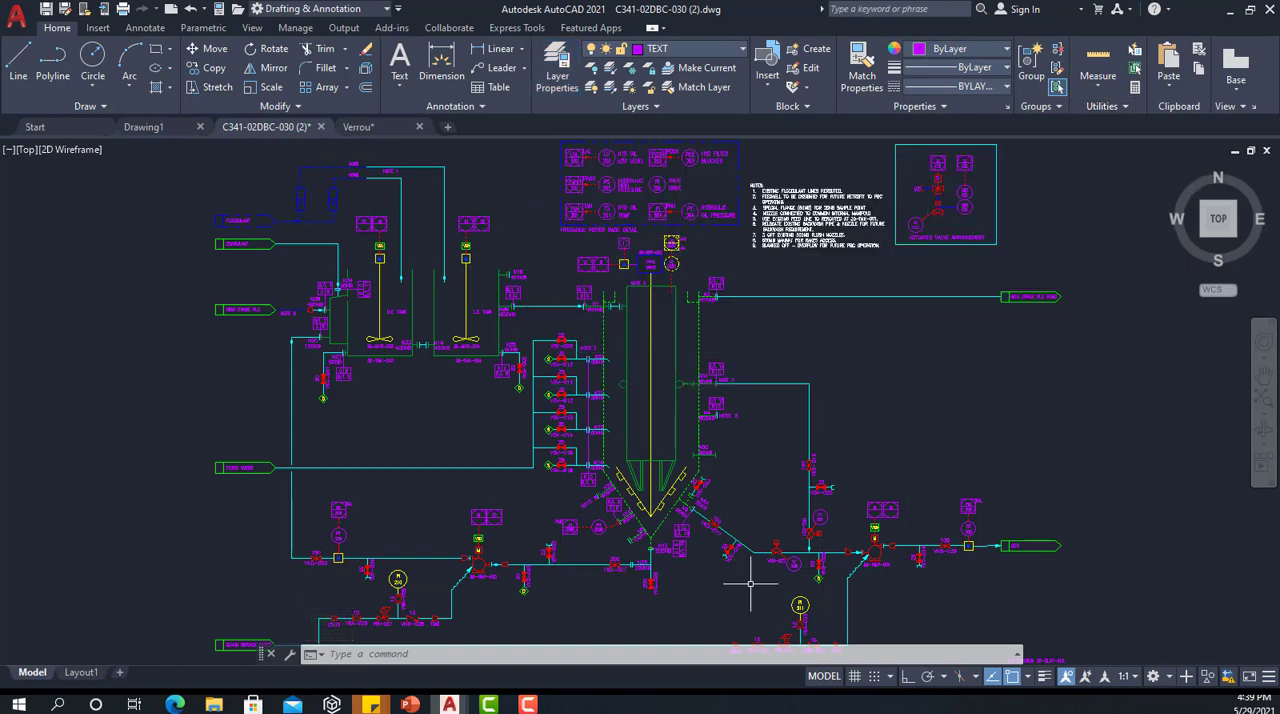
Step: Set the notes text block's colour back to ByLayer and assign the block to the TEXT layer
scroll(659, 157, "up", 4)
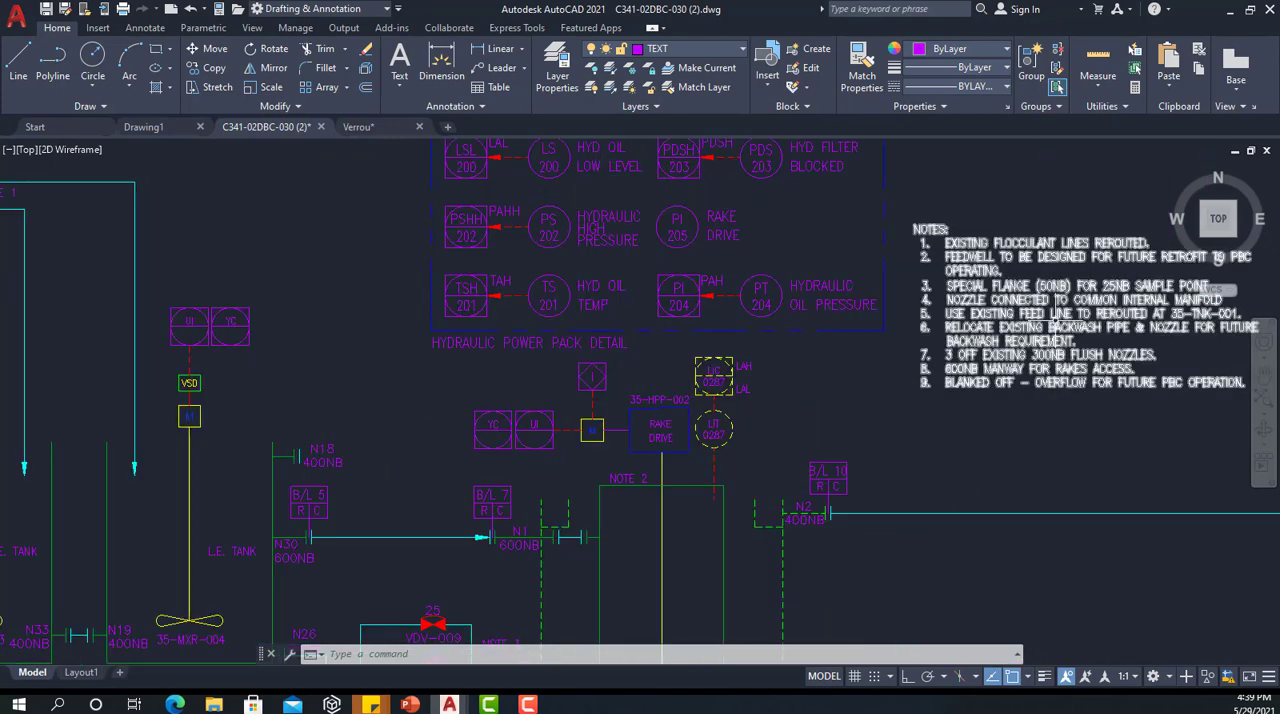
scroll(1048, 355, "down", 3)
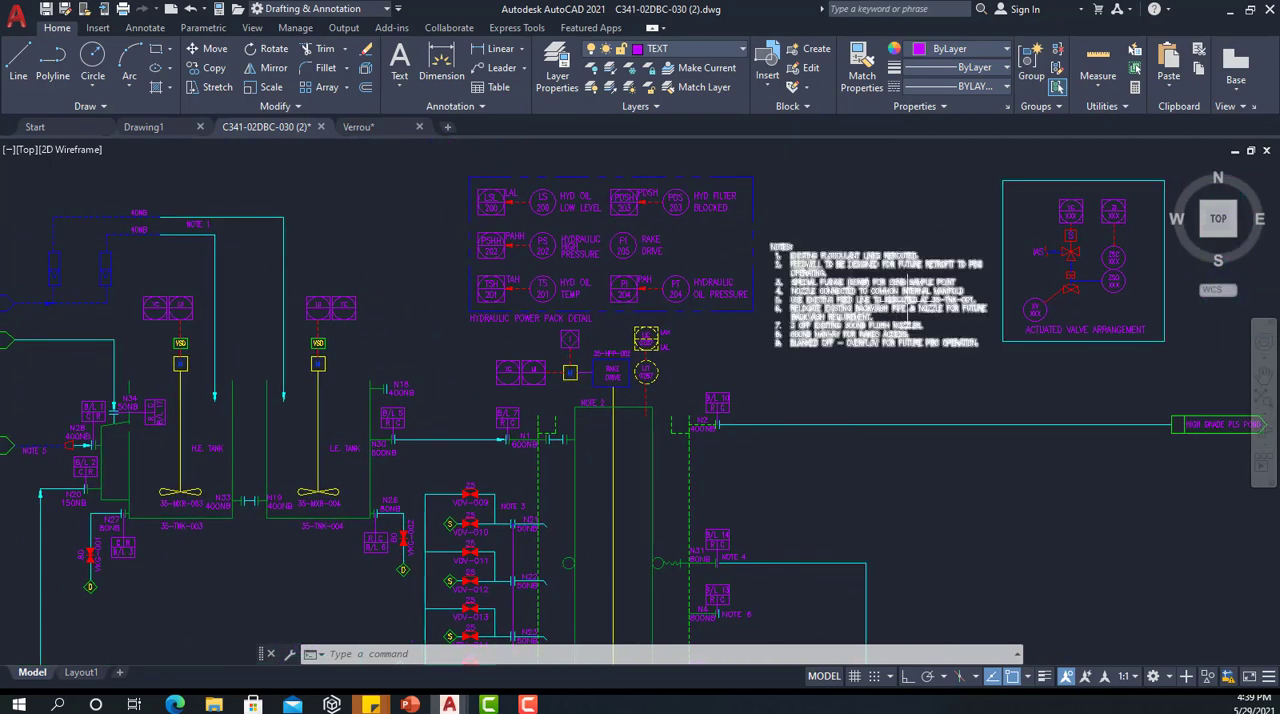
left_click(885, 270)
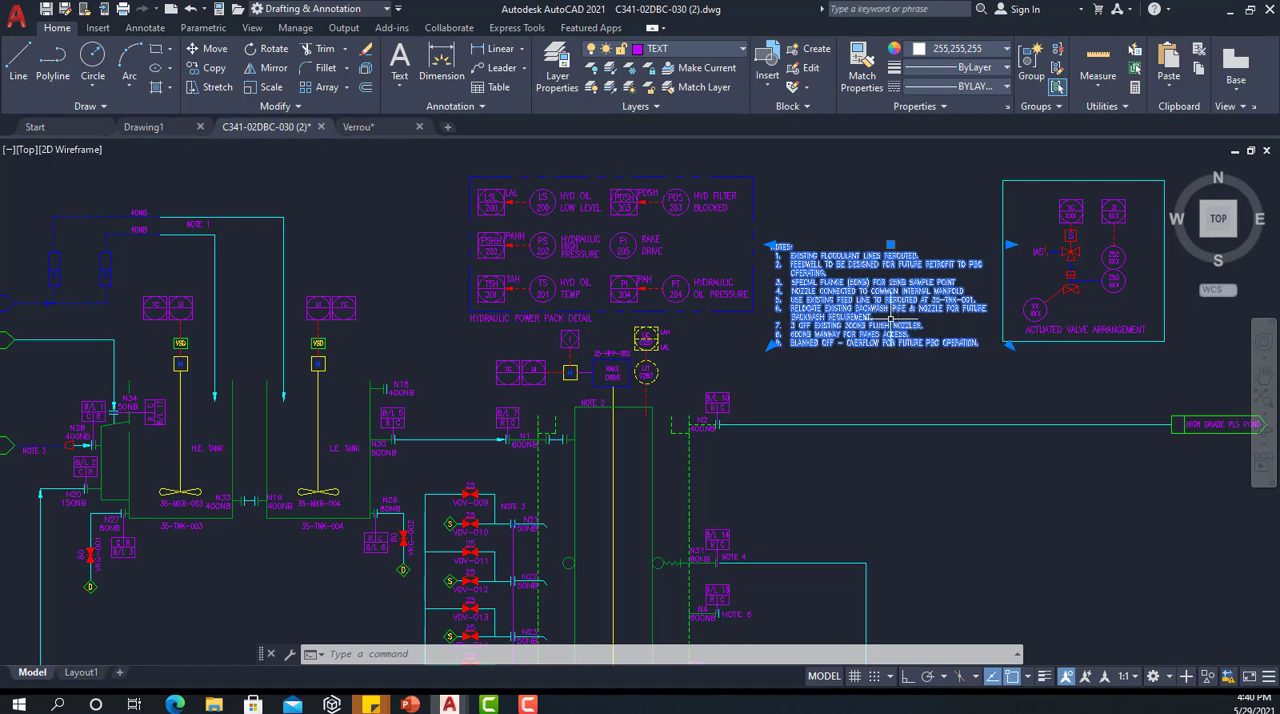
left_click(993, 48)
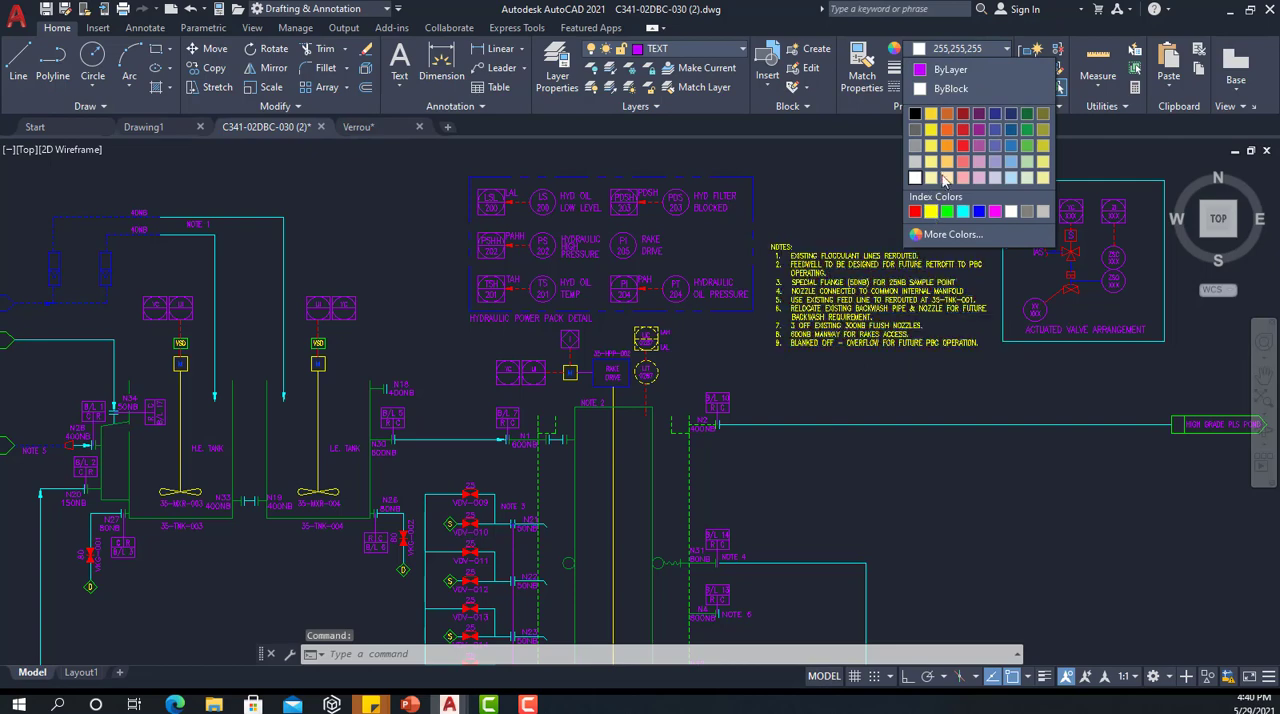
left_click(948, 70)
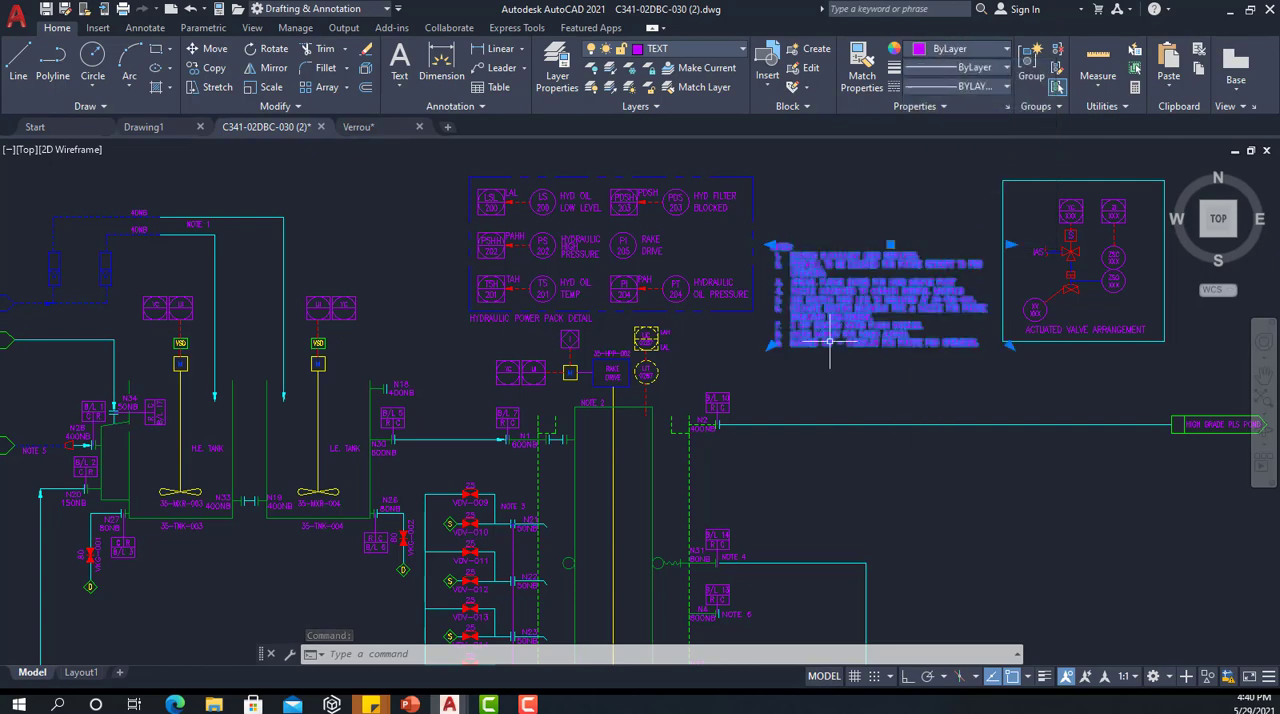
left_click(657, 50)
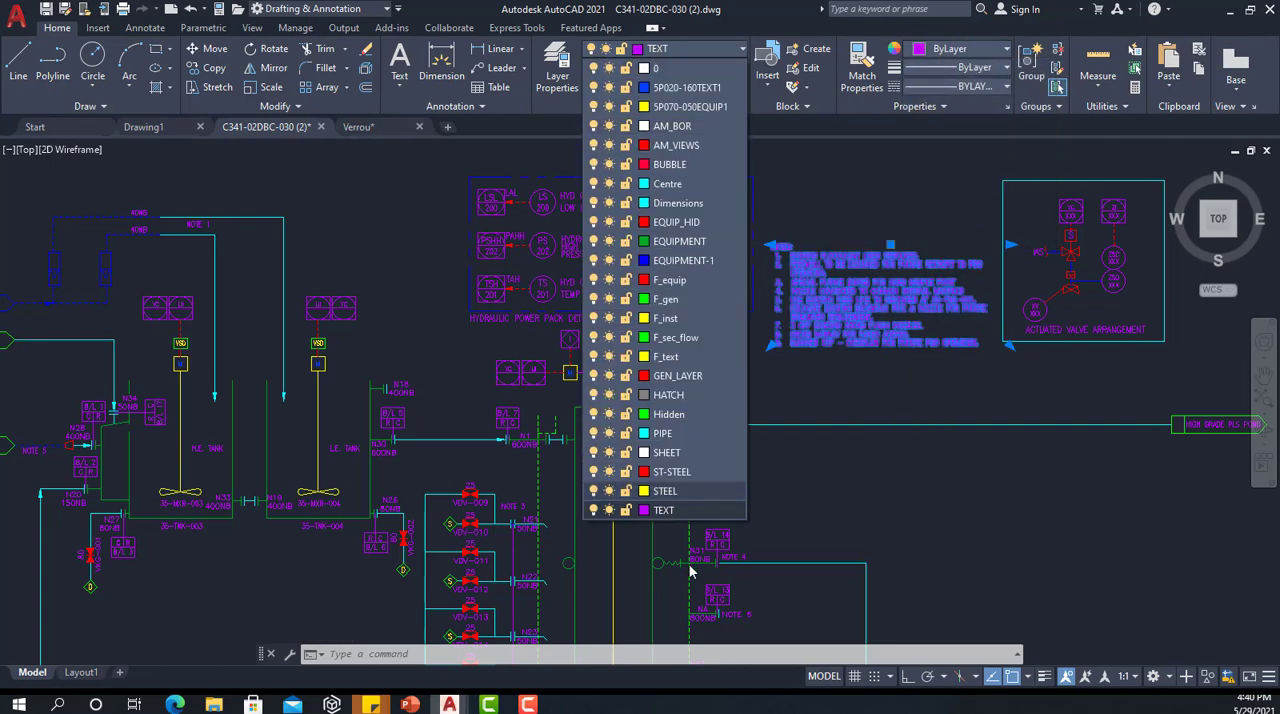
left_click(663, 510)
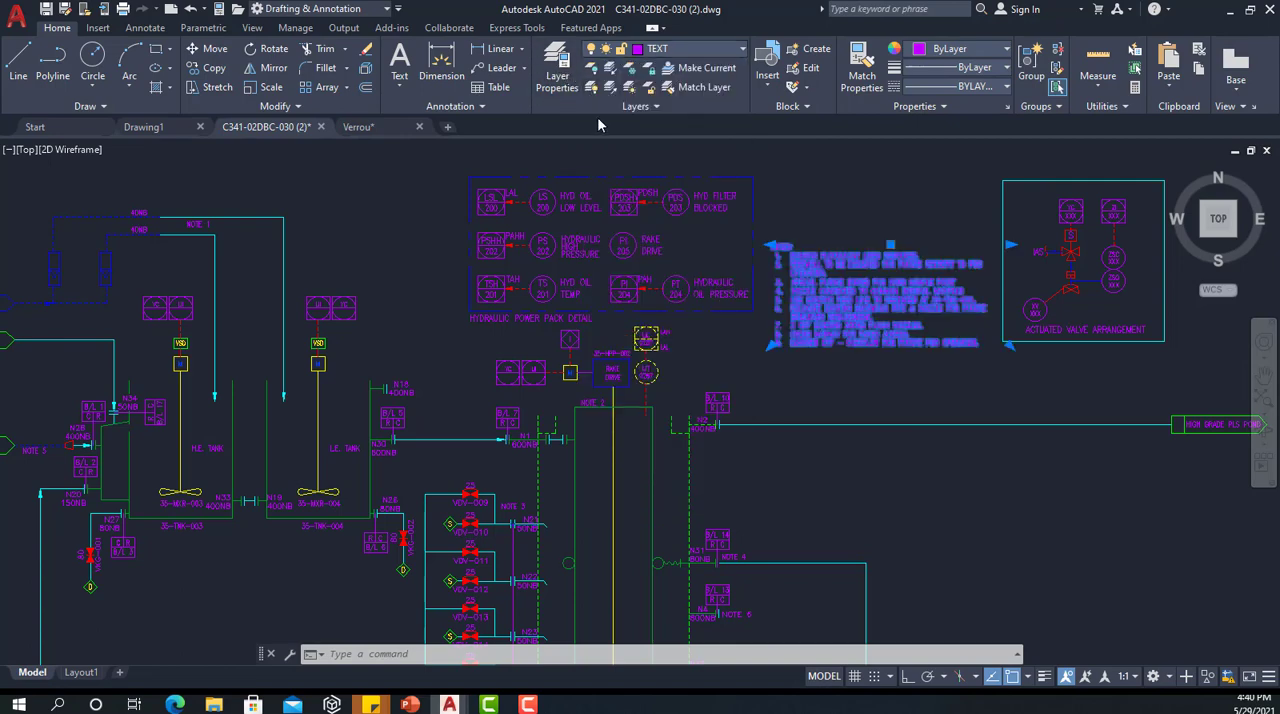
Step: Set the TEXT layer's colour to yellow in the Layer Properties Manager and close the manager
left_click(562, 80)
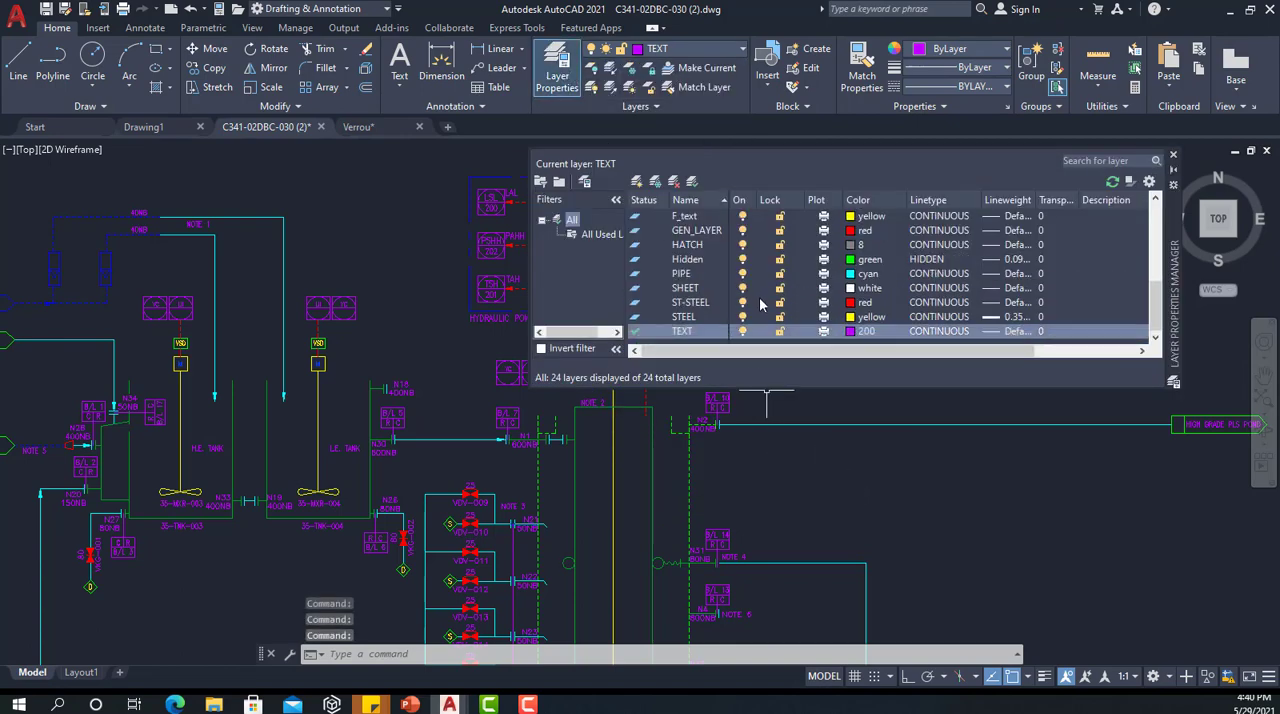
left_click(865, 341)
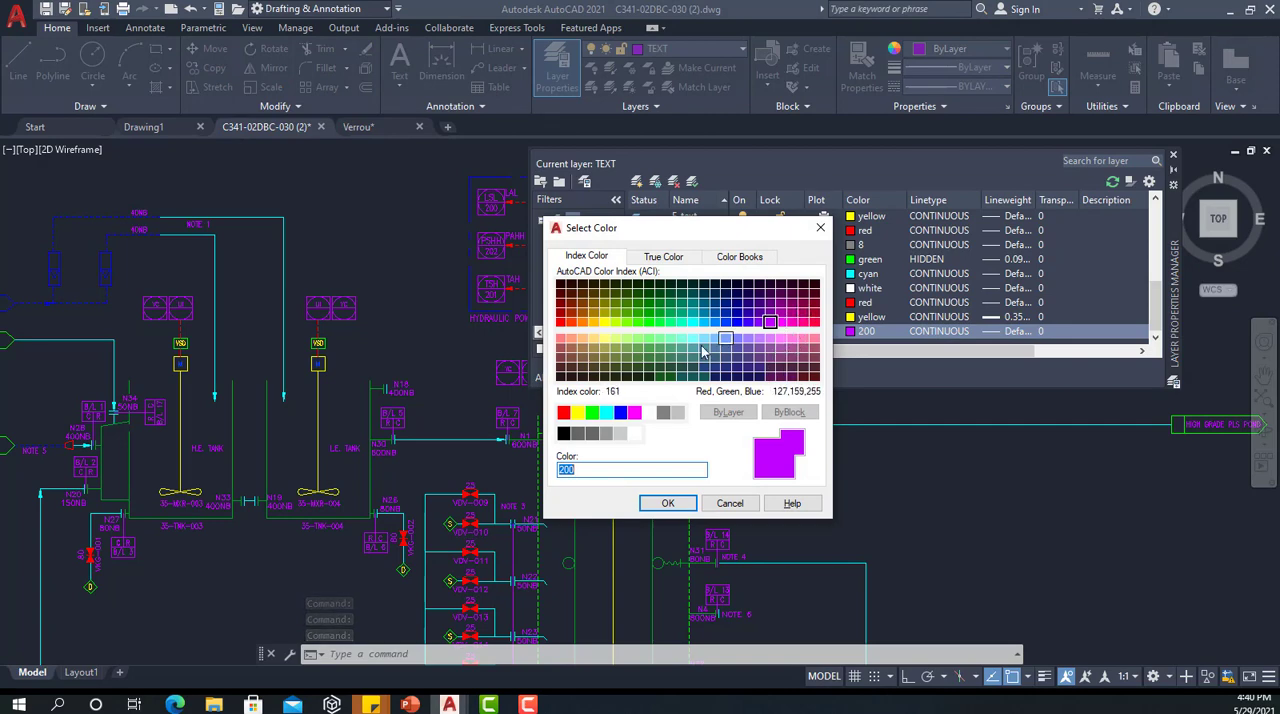
left_click(578, 413)
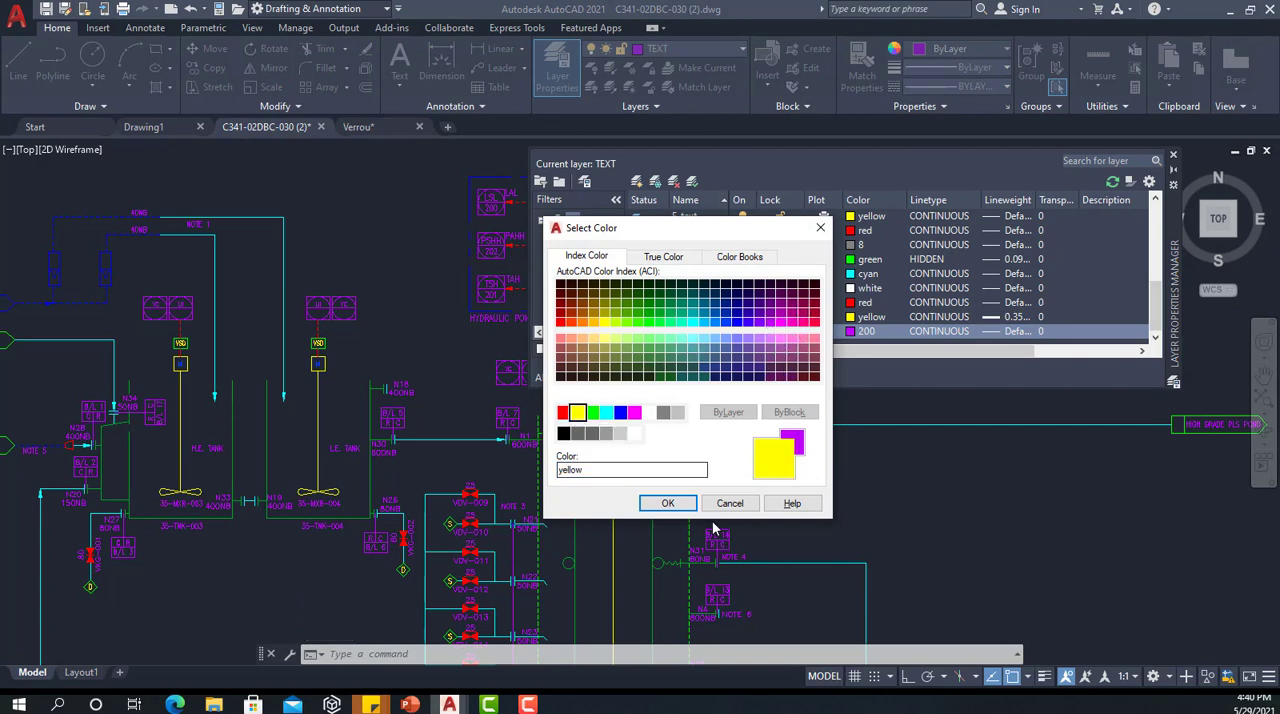
left_click(667, 503)
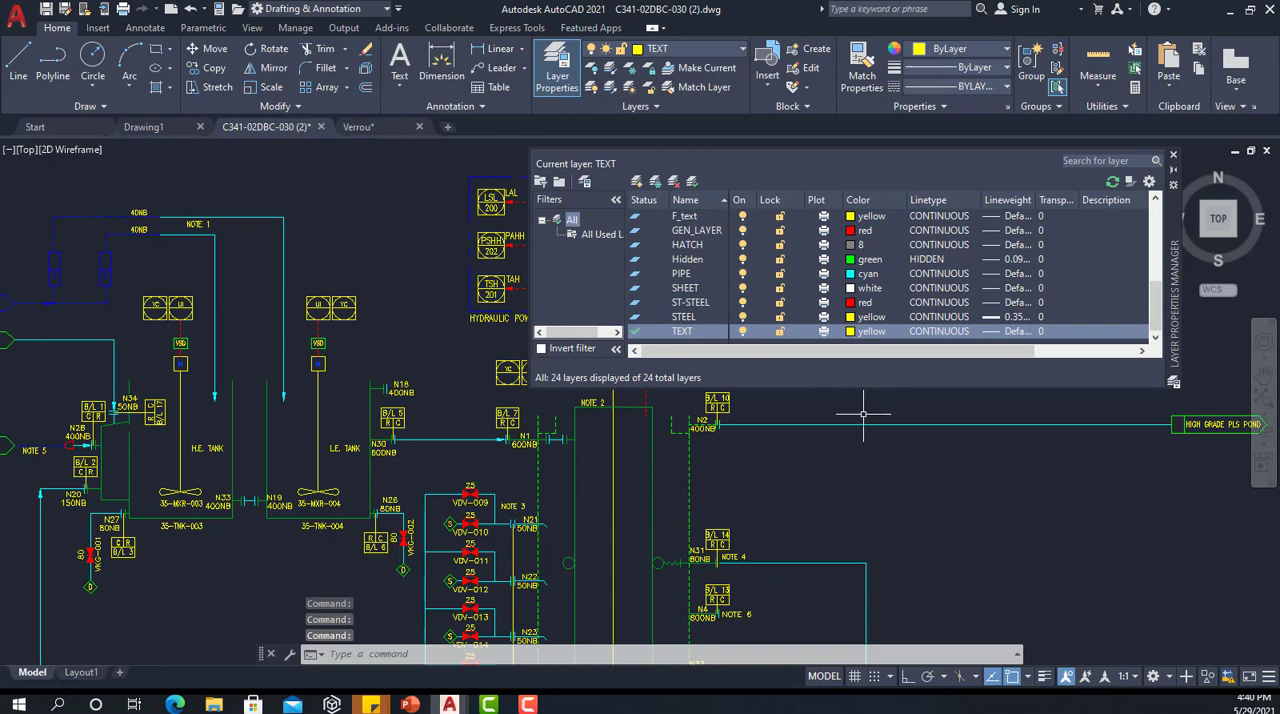
left_click(1173, 155)
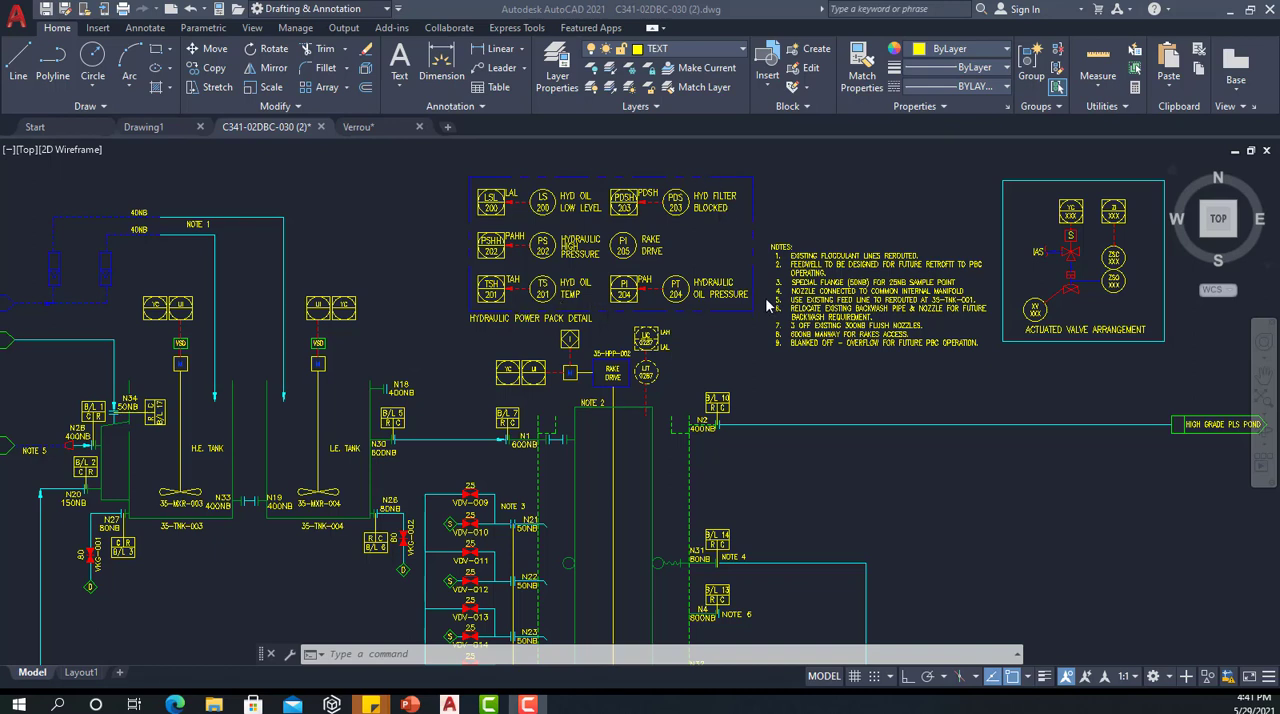
Step: Create a new layer in the Layer Properties Manager, keeping its default name and properties
scroll(760, 306, "down", 4)
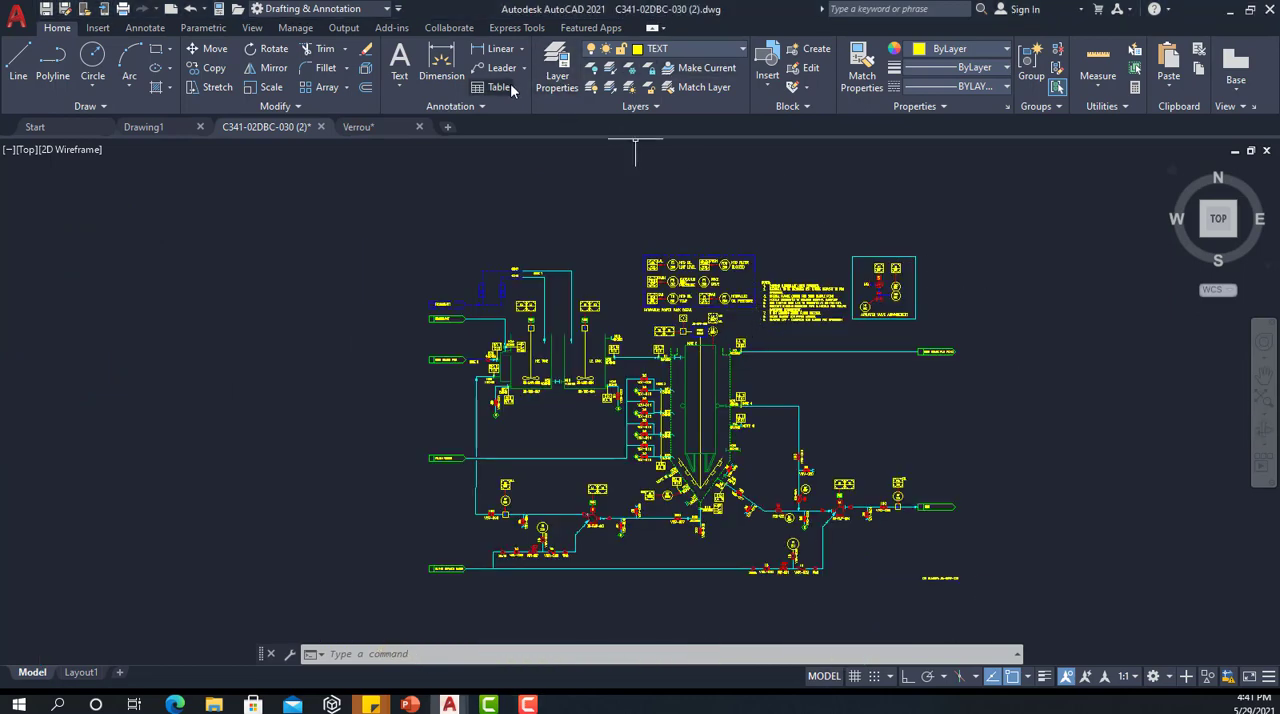
left_click(557, 66)
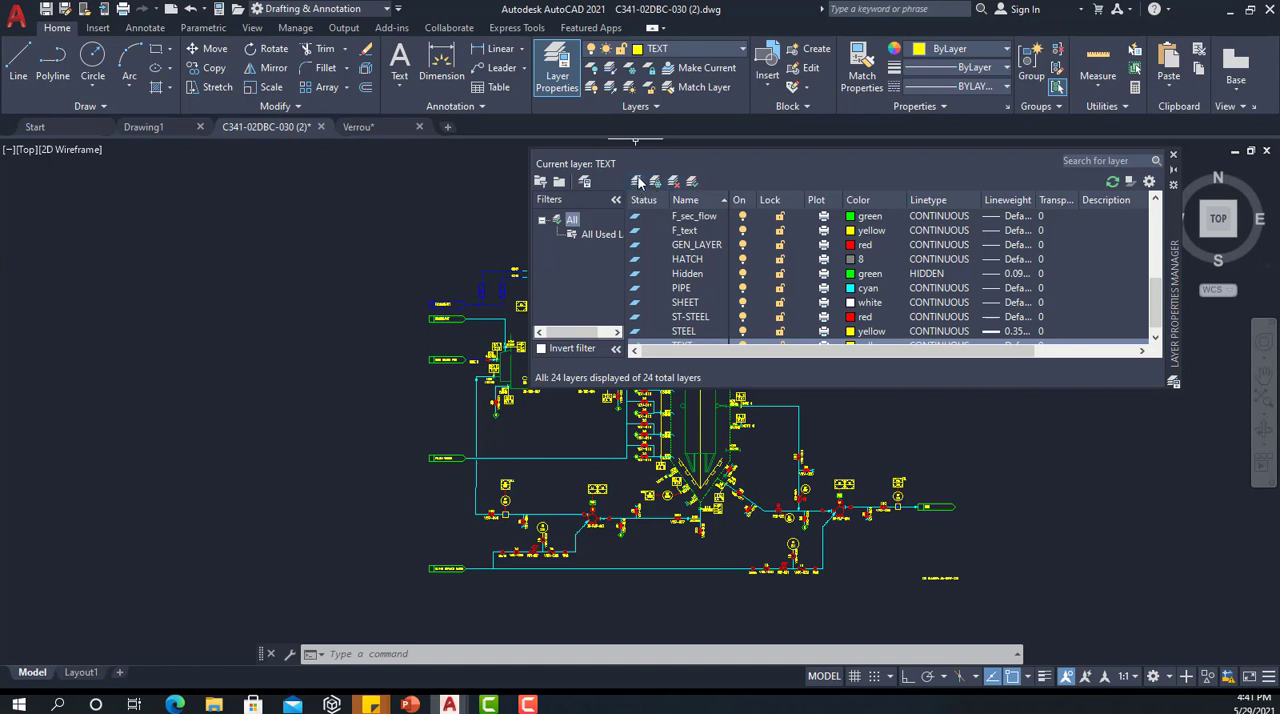
scroll(722, 304, "down", 1)
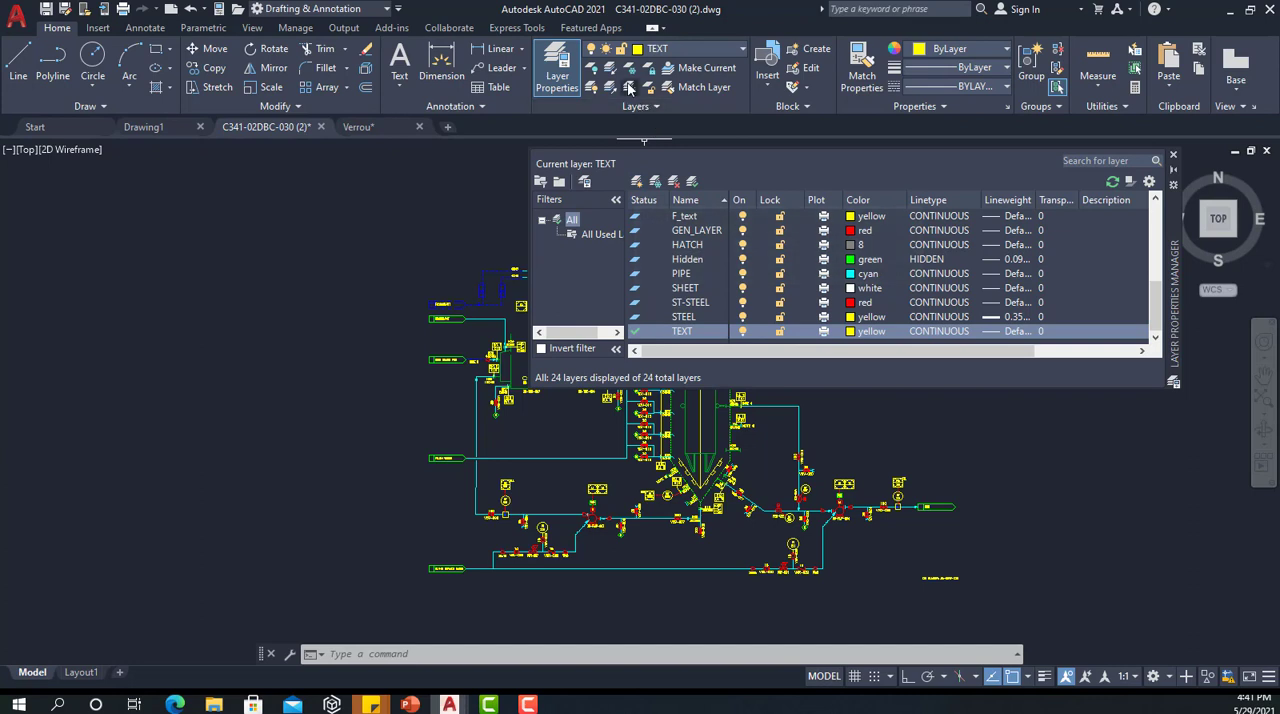
left_click(638, 184)
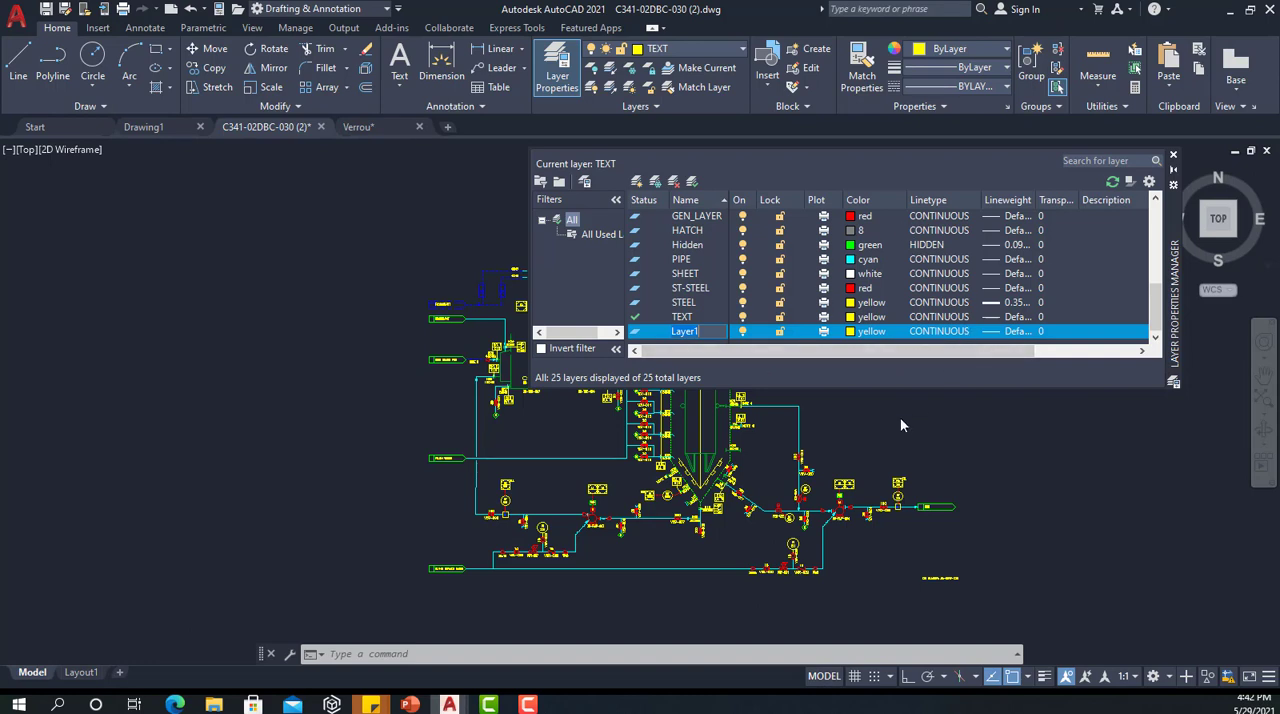
left_click(1080, 262)
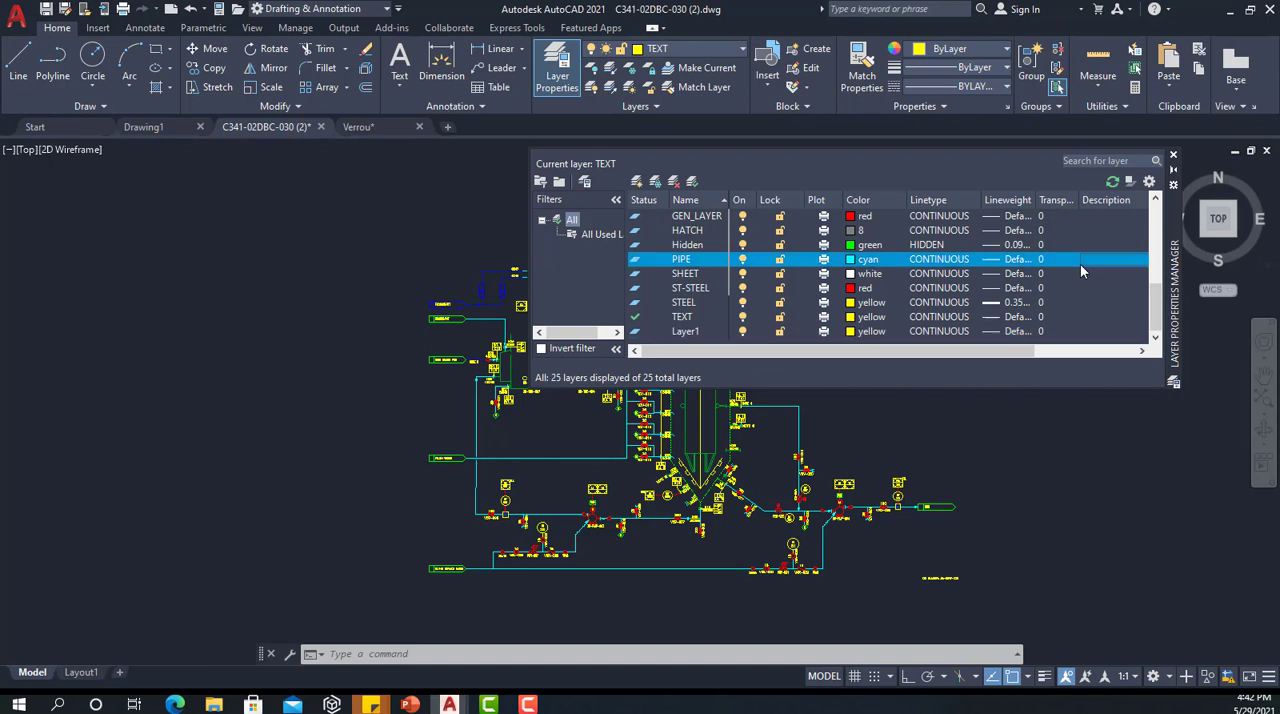
Step: Make the newly created layer current, and close the Layer Properties Manager after widening it
left_click(682, 336)
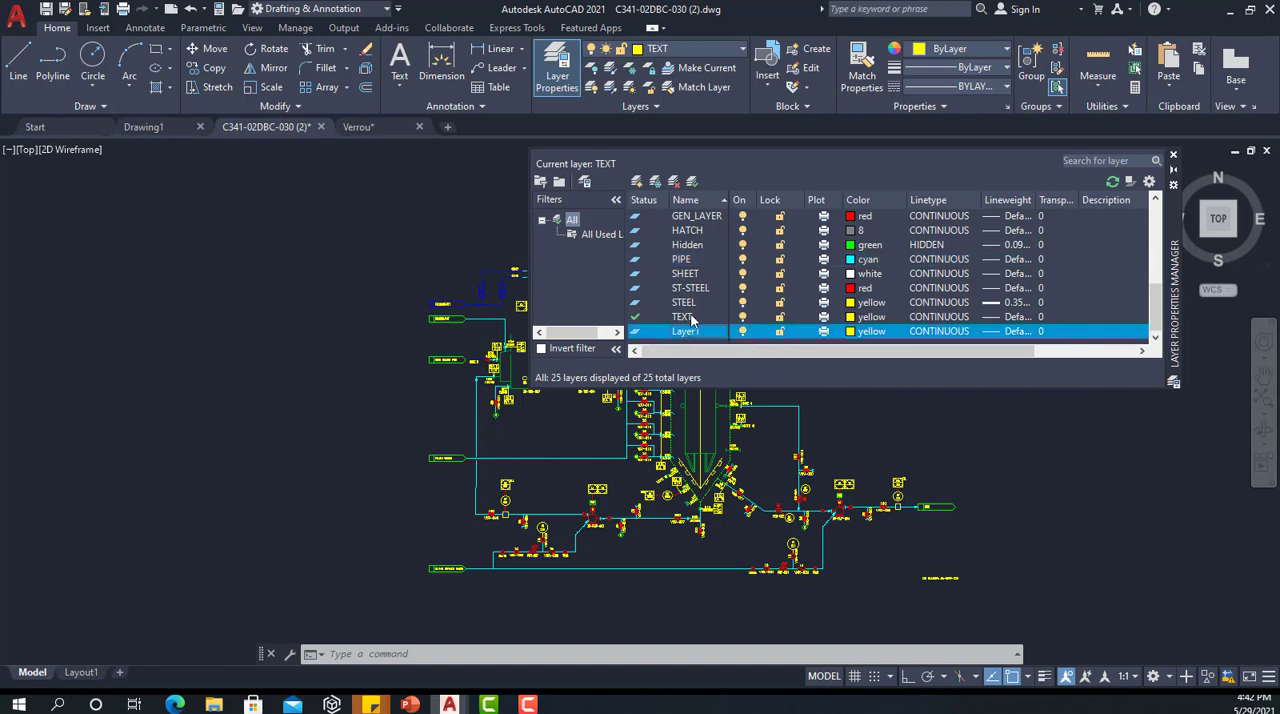
left_click(691, 186)
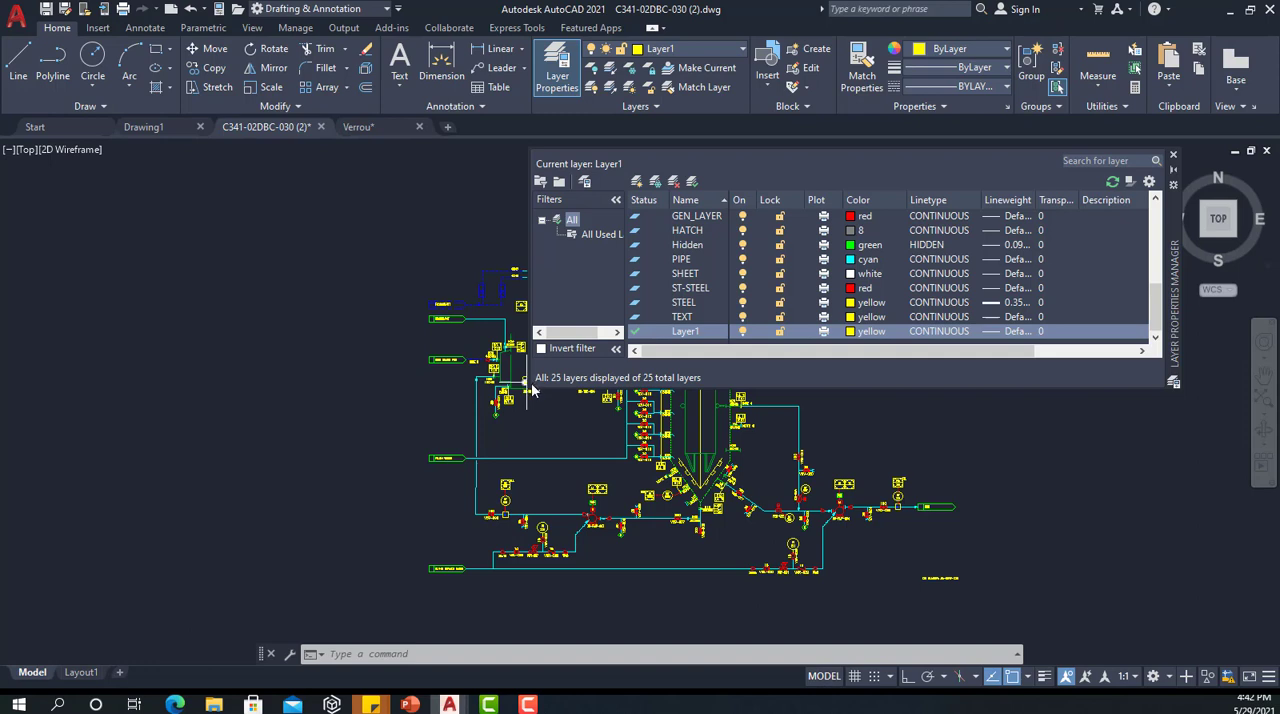
left_click_drag(527, 381, 410, 381)
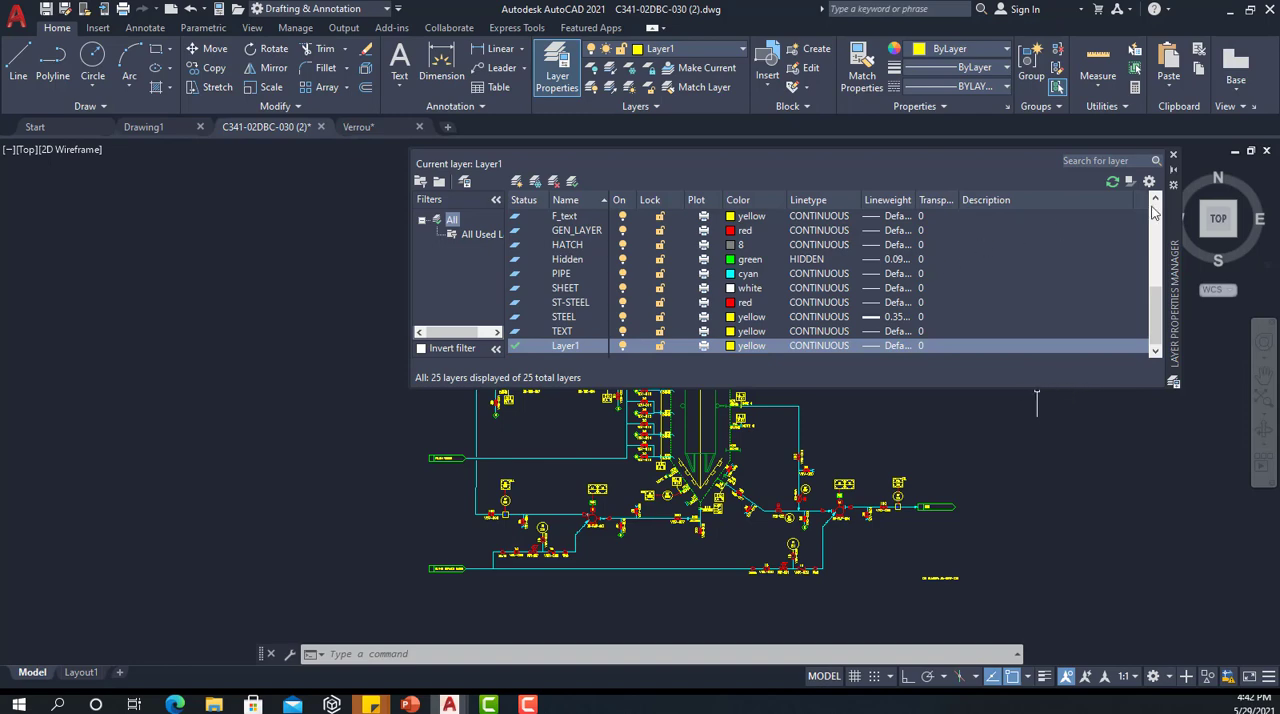
left_click(1173, 155)
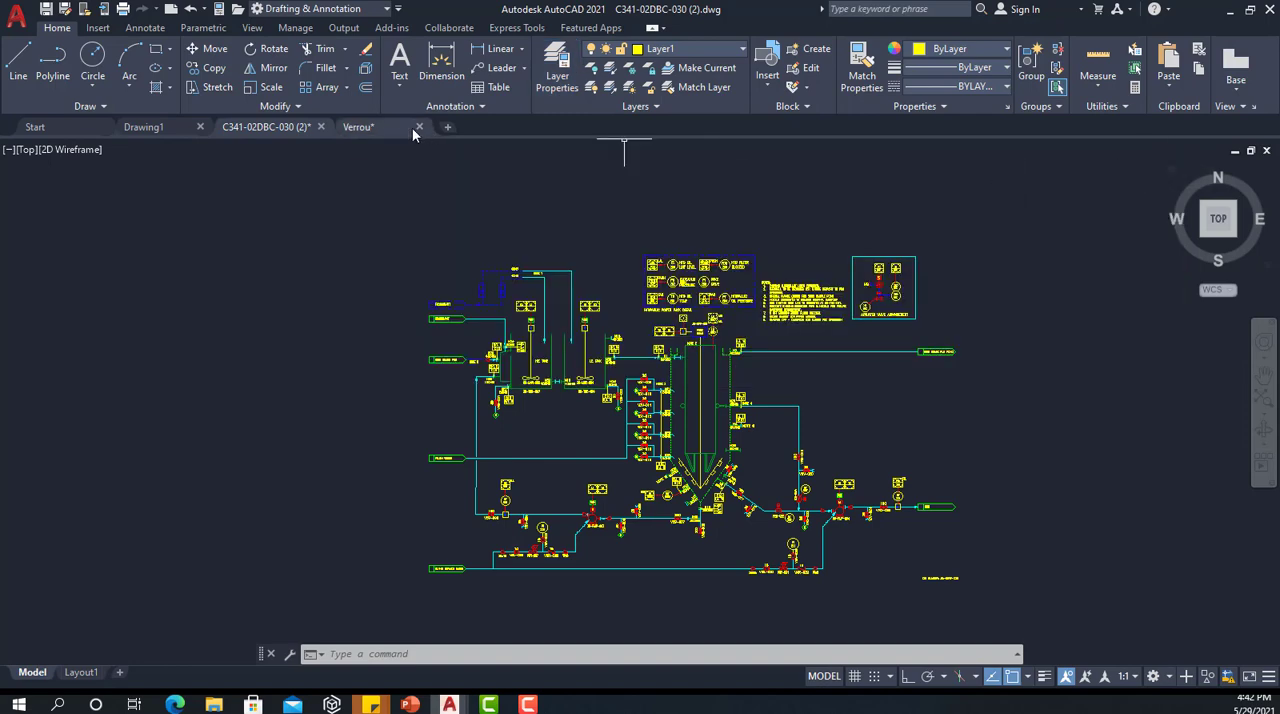
Step: Switch to the open Verrou drawing
left_click(387, 126)
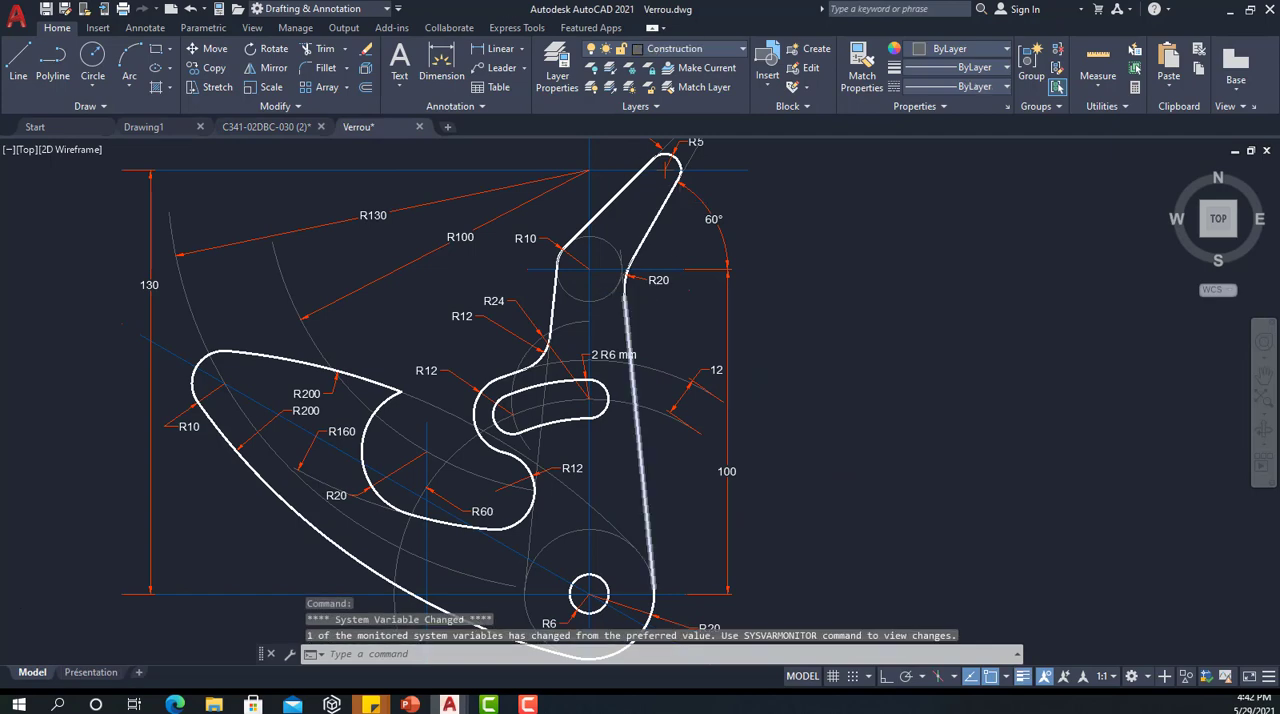
Step: Open the Layer Properties Manager for the Verrou drawing and enlarge its height
scroll(550, 324, "down", 3)
scroll(550, 324, "up", 2)
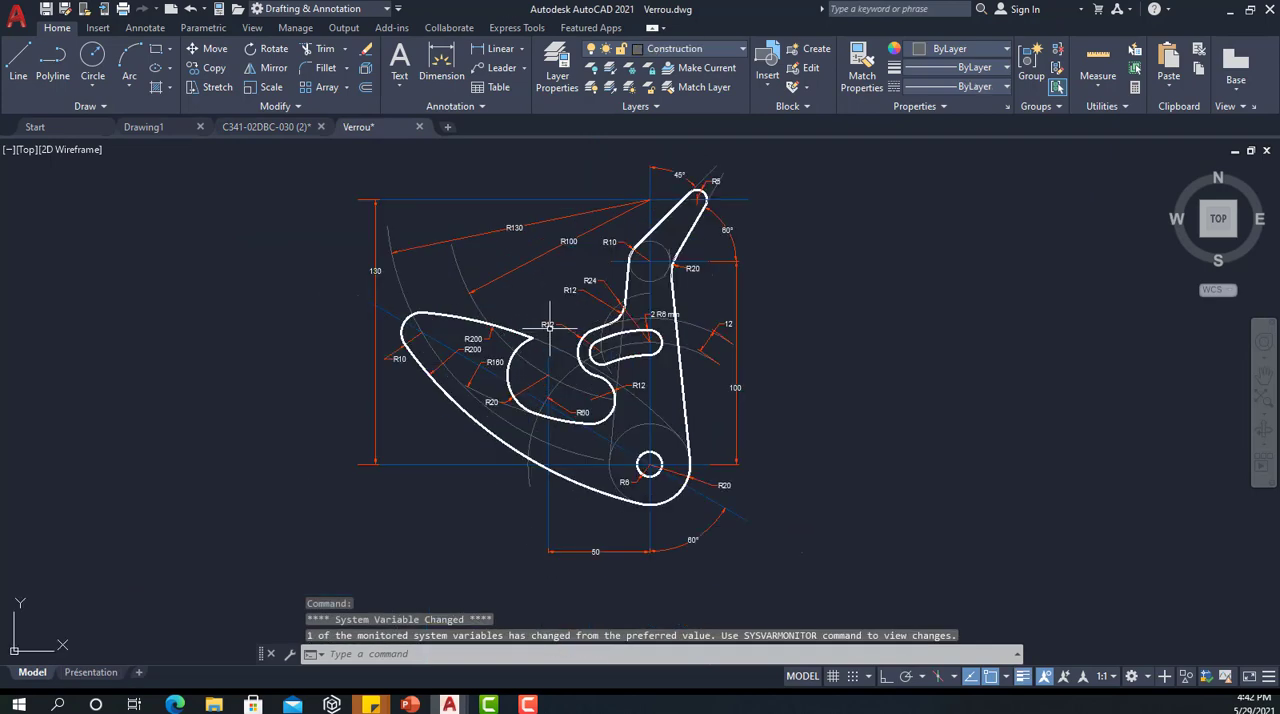
left_click(557, 62)
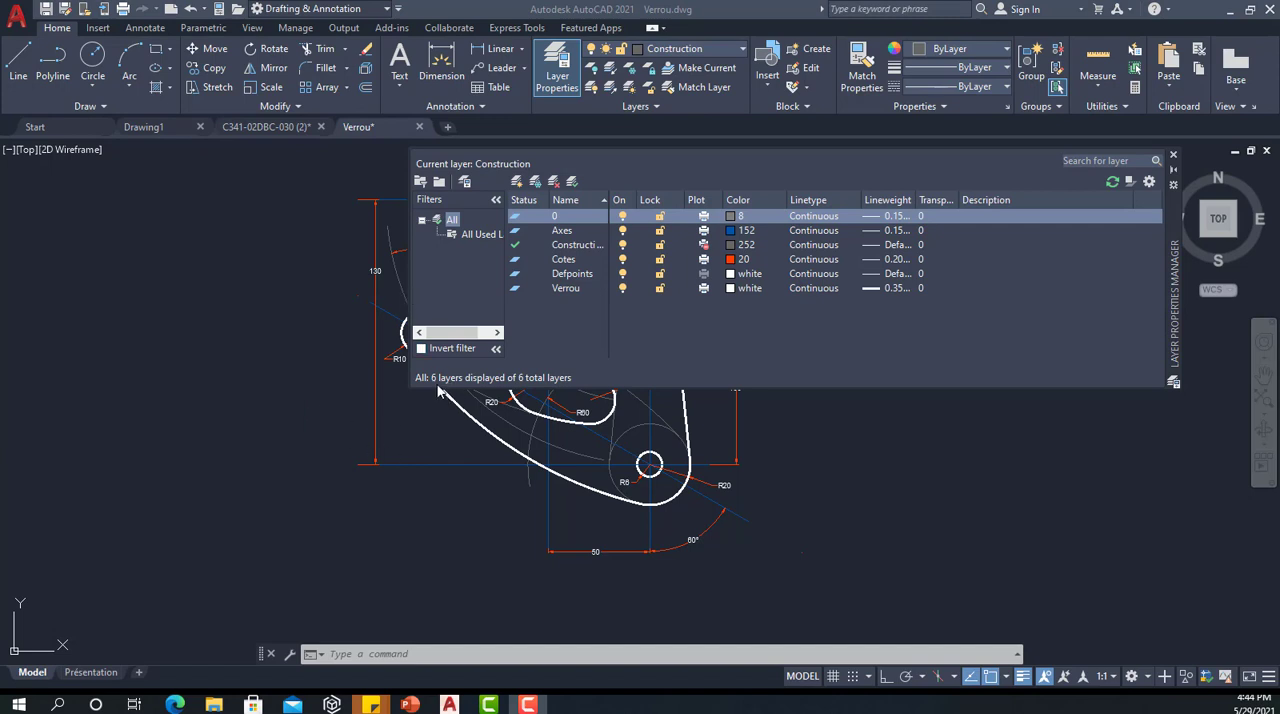
left_click_drag(408, 388, 433, 537)
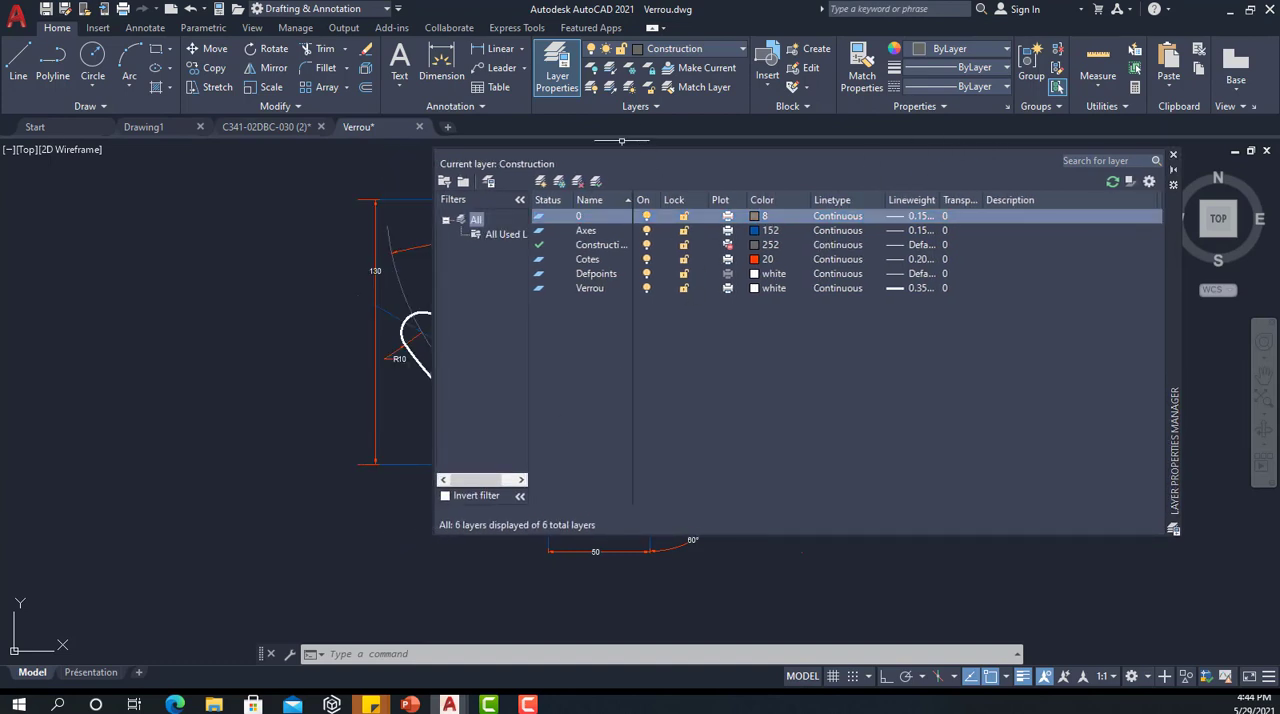
Step: Move the Layer Properties Manager off the drawing and reposition the view so the whole Verrou part sits beside it
mouse_move(1177, 275)
left_mouse_down()
mouse_move(842, 307)
mouse_move(803, 289)
left_mouse_up()
scroll(1140, 289, "down", 5)
scroll(909, 313, "up", 3)
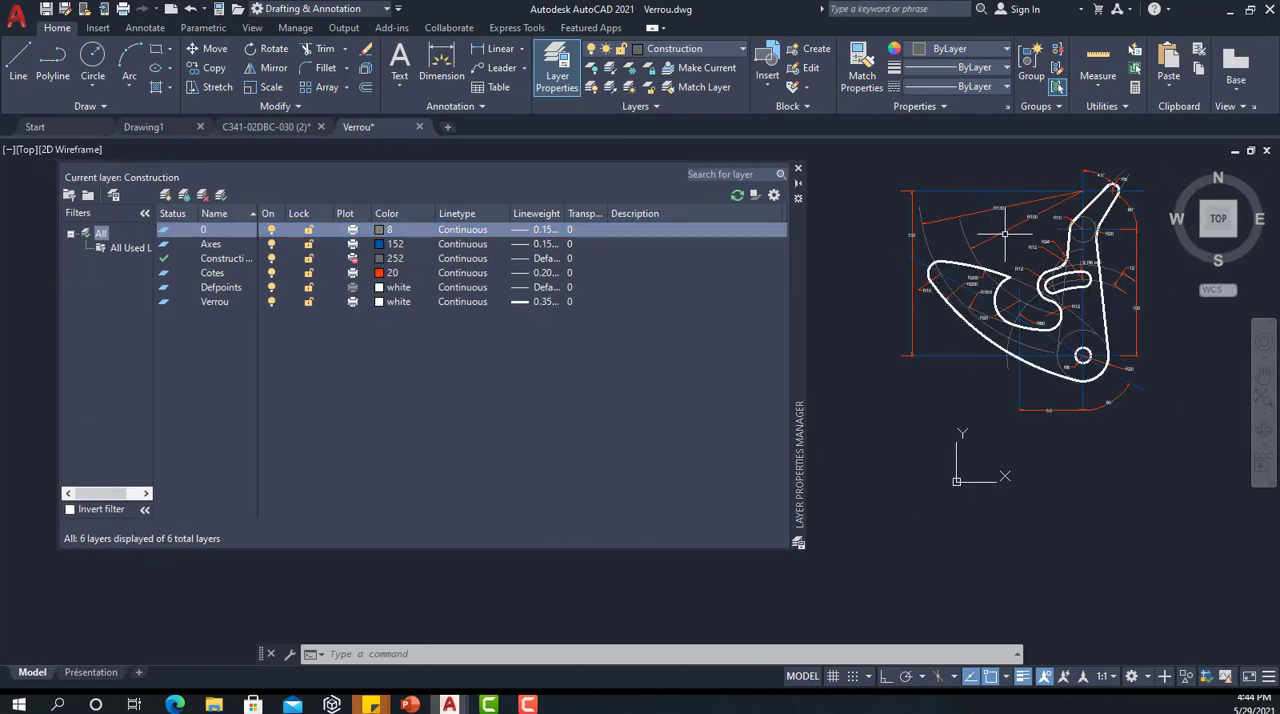
scroll(1005, 235, "up", 2)
middle_click_drag(1005, 236, 983, 304)
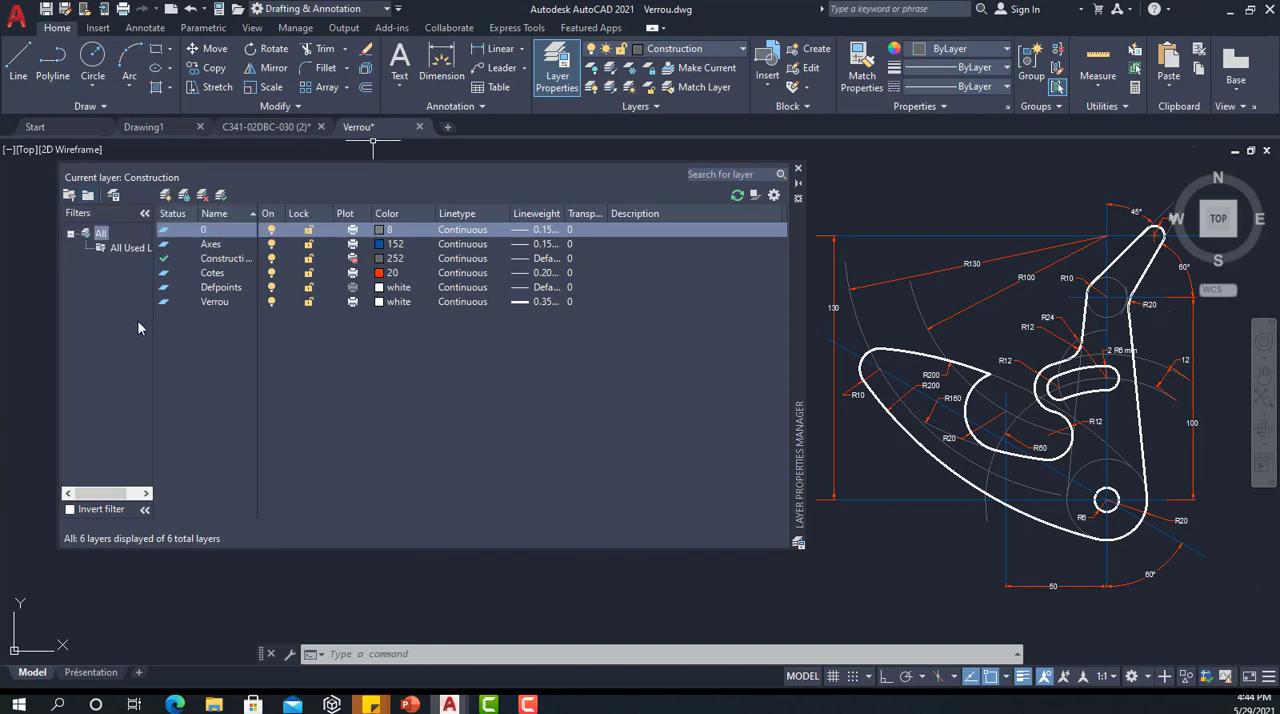
Step: Create a new layer group filter with its default name and compare its contents with the All list
left_click(88, 196)
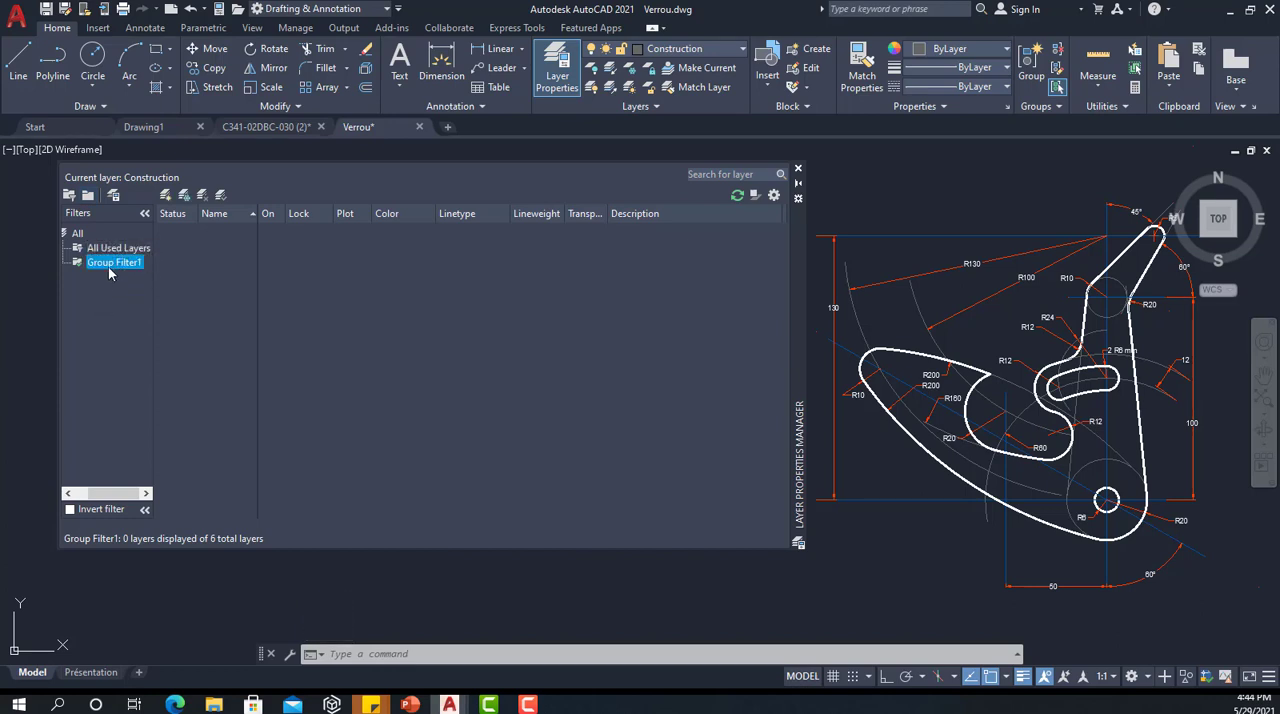
key("Return")
left_click(74, 234)
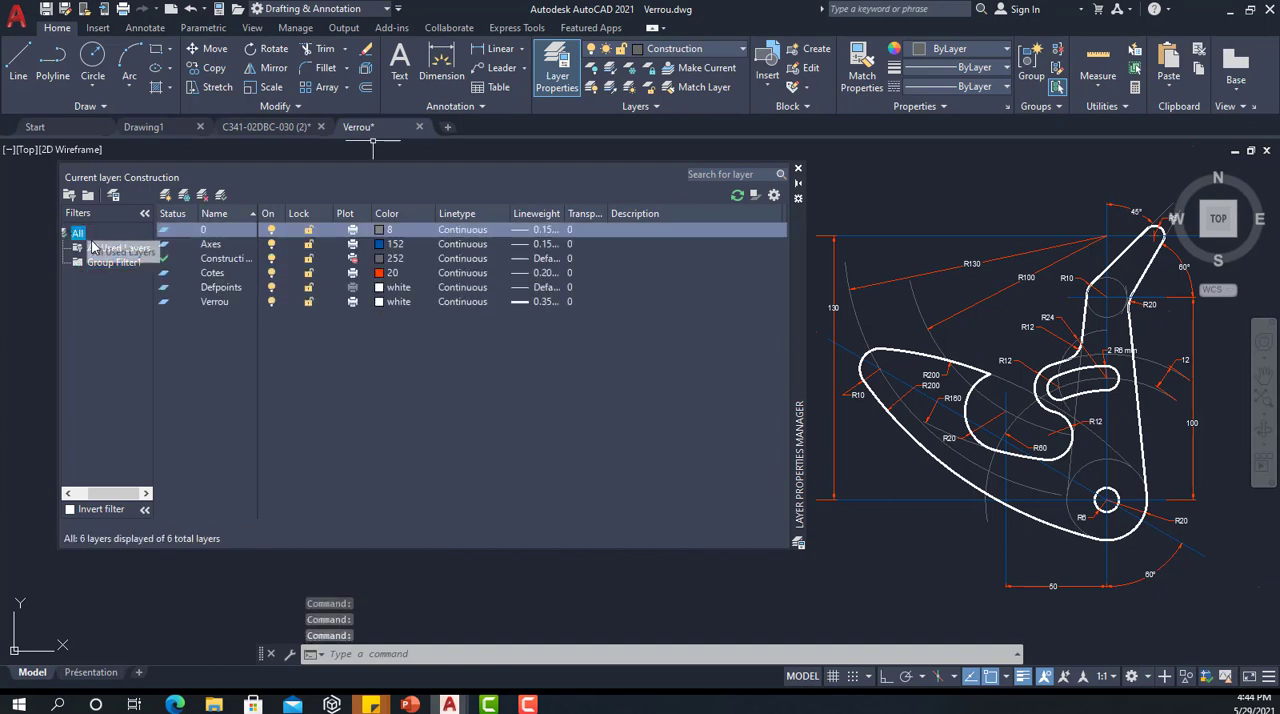
left_click(107, 263)
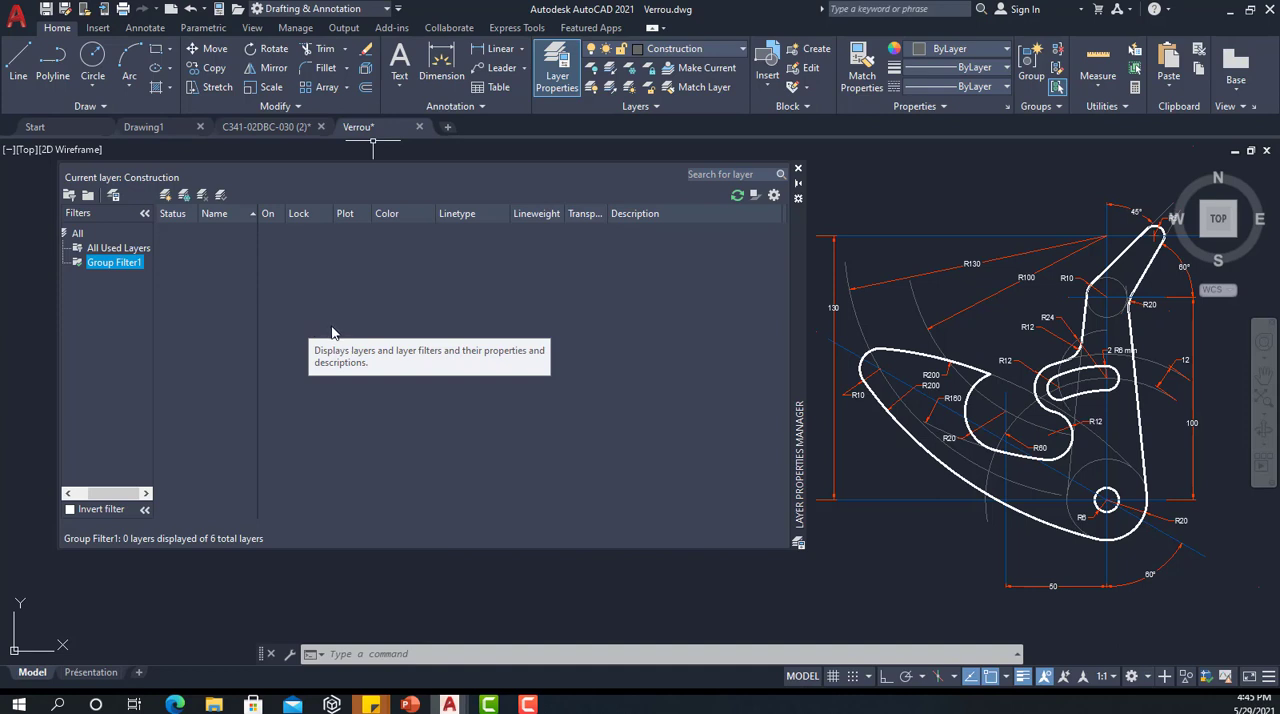
left_click(112, 262)
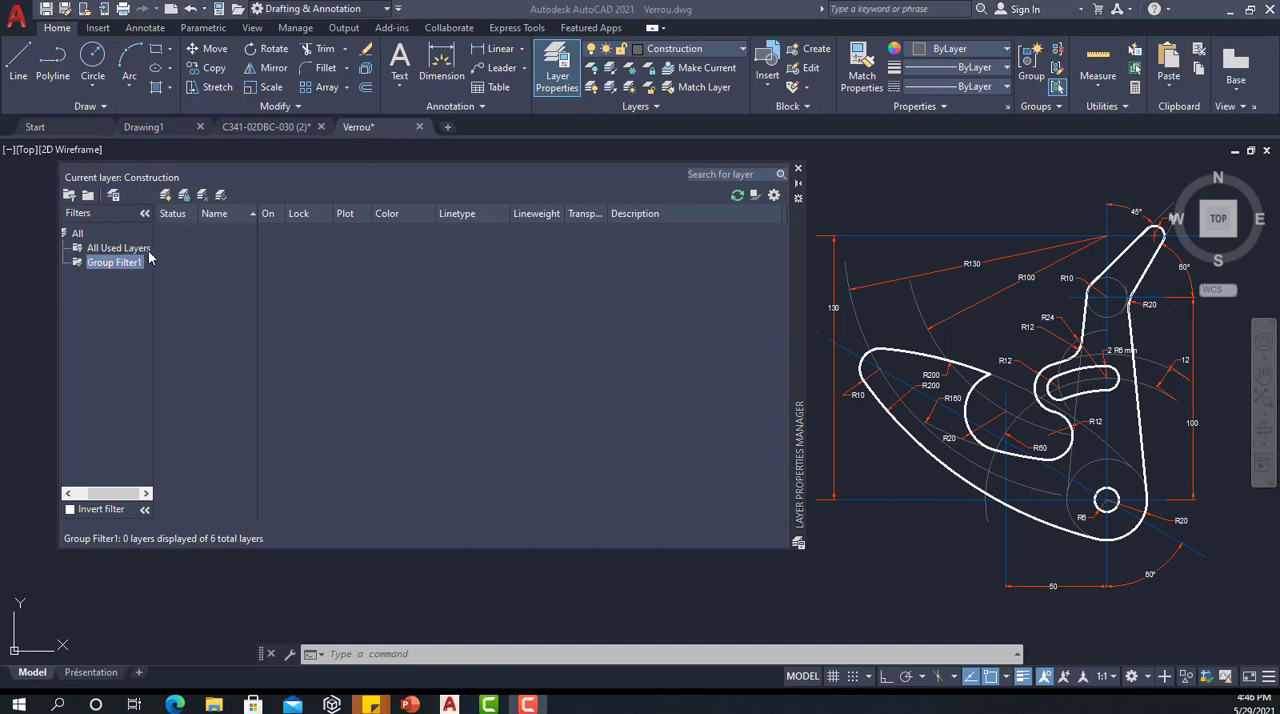
Step: Add the Cotes and Axes layers to Group Filter1 and display the group's contents
left_click(78, 233)
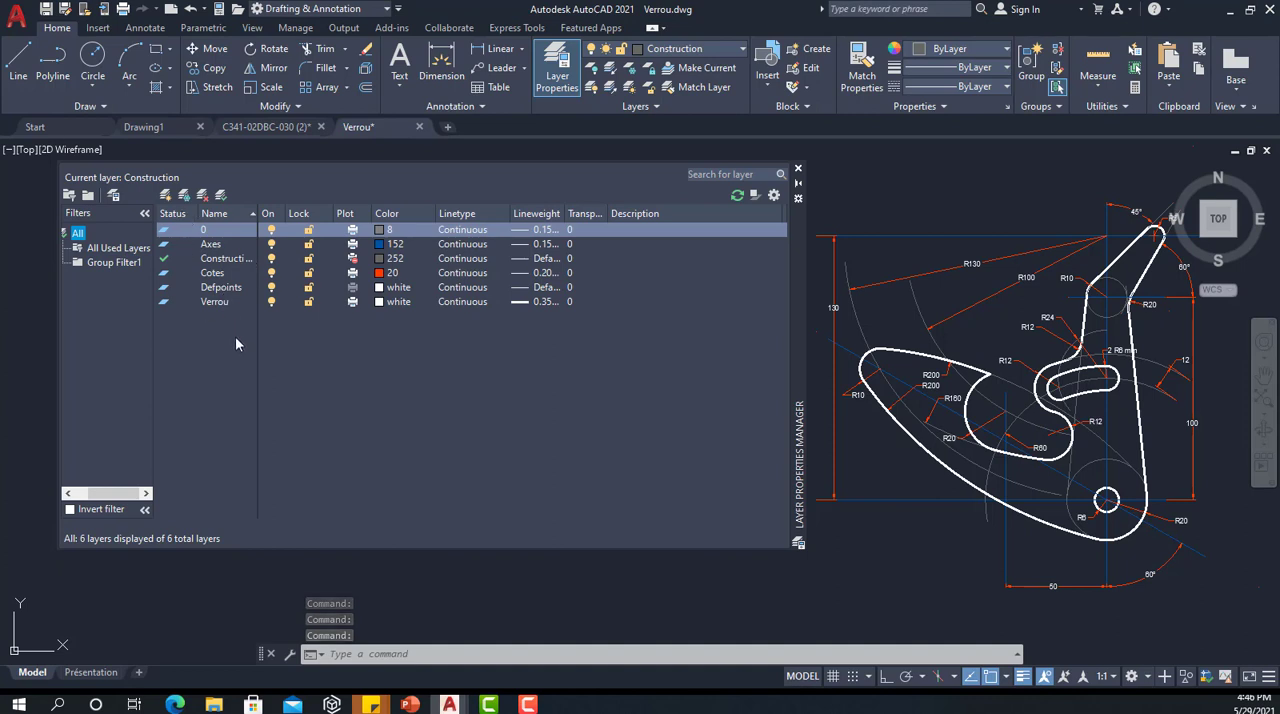
left_click(220, 274)
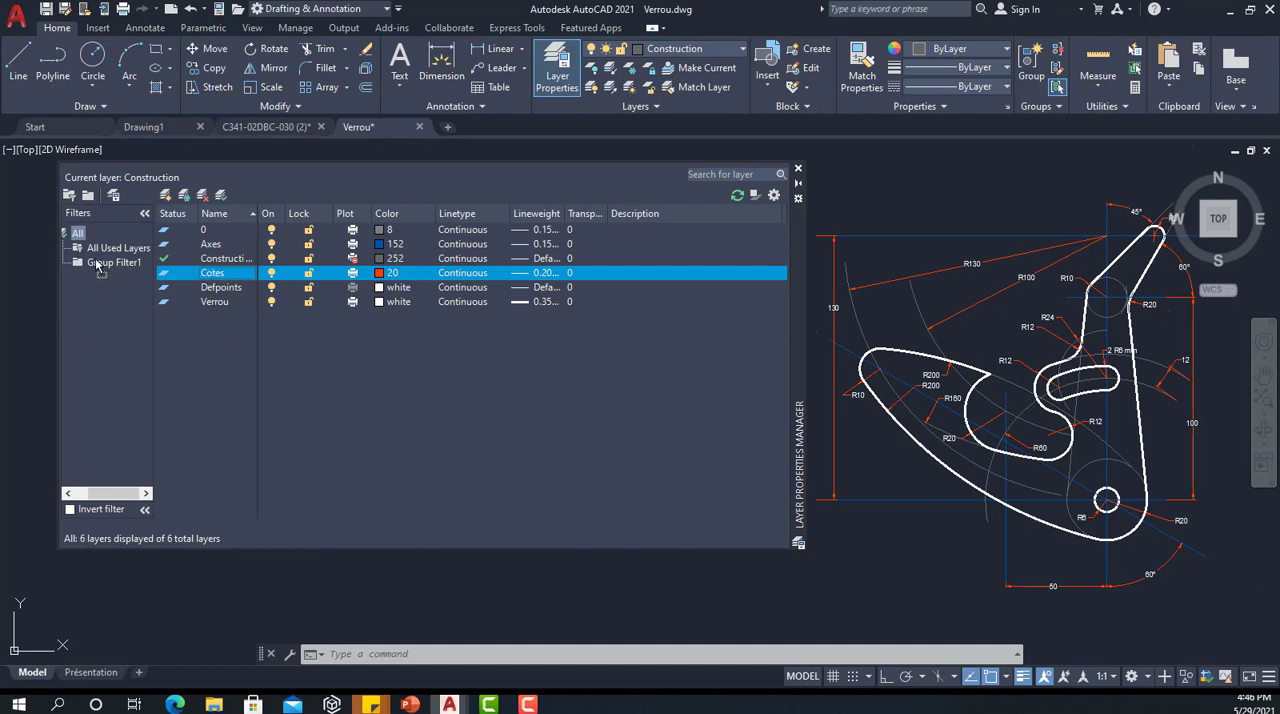
left_click_drag(96, 262, 97, 263)
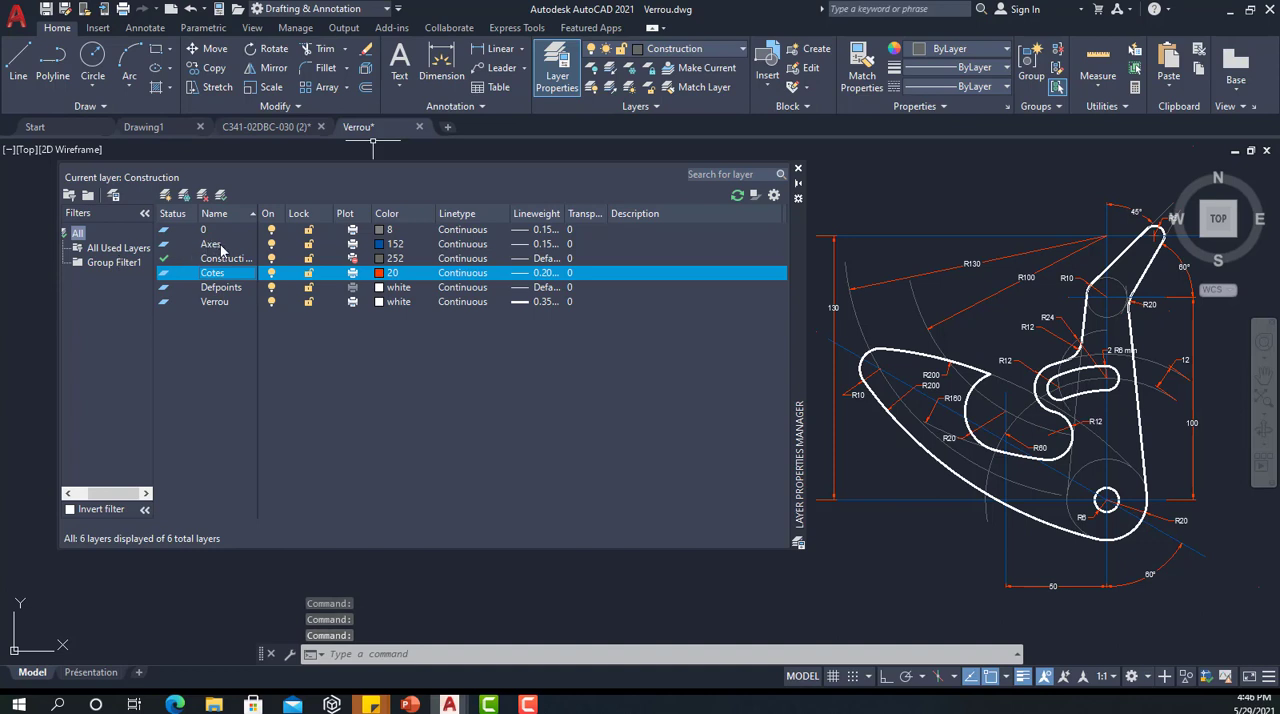
left_click_drag(222, 248, 104, 263)
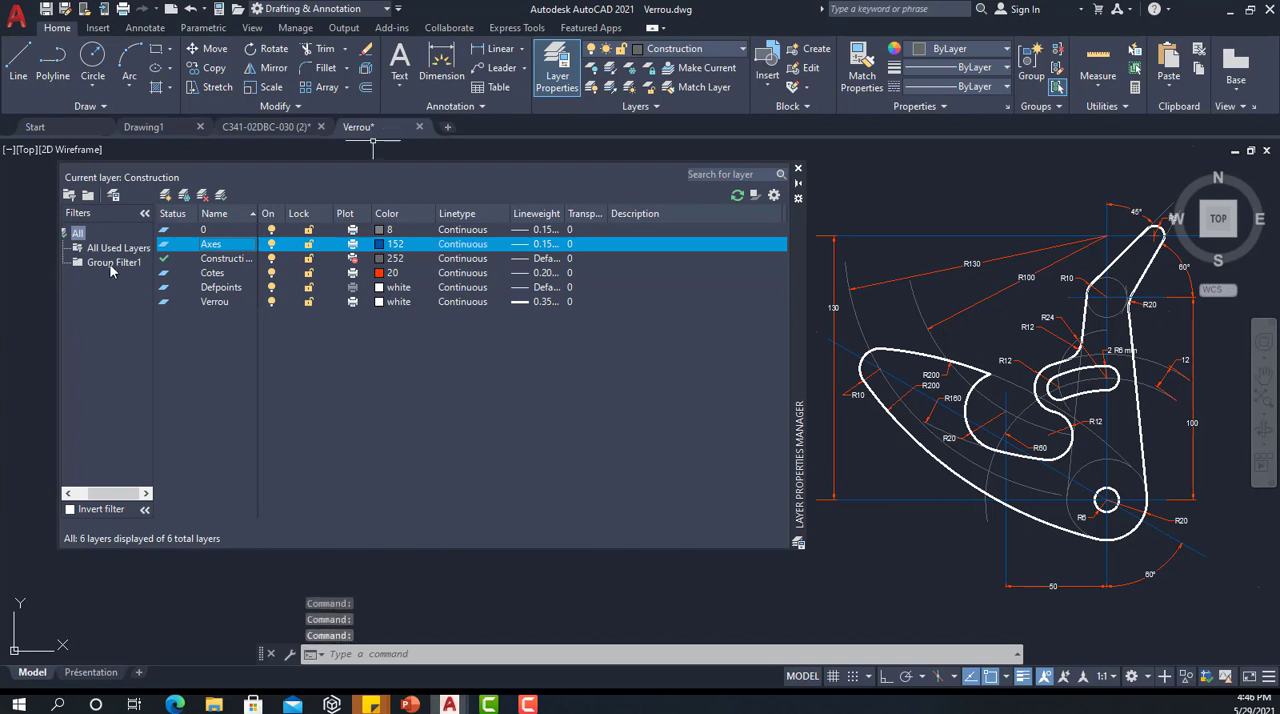
left_click(111, 263)
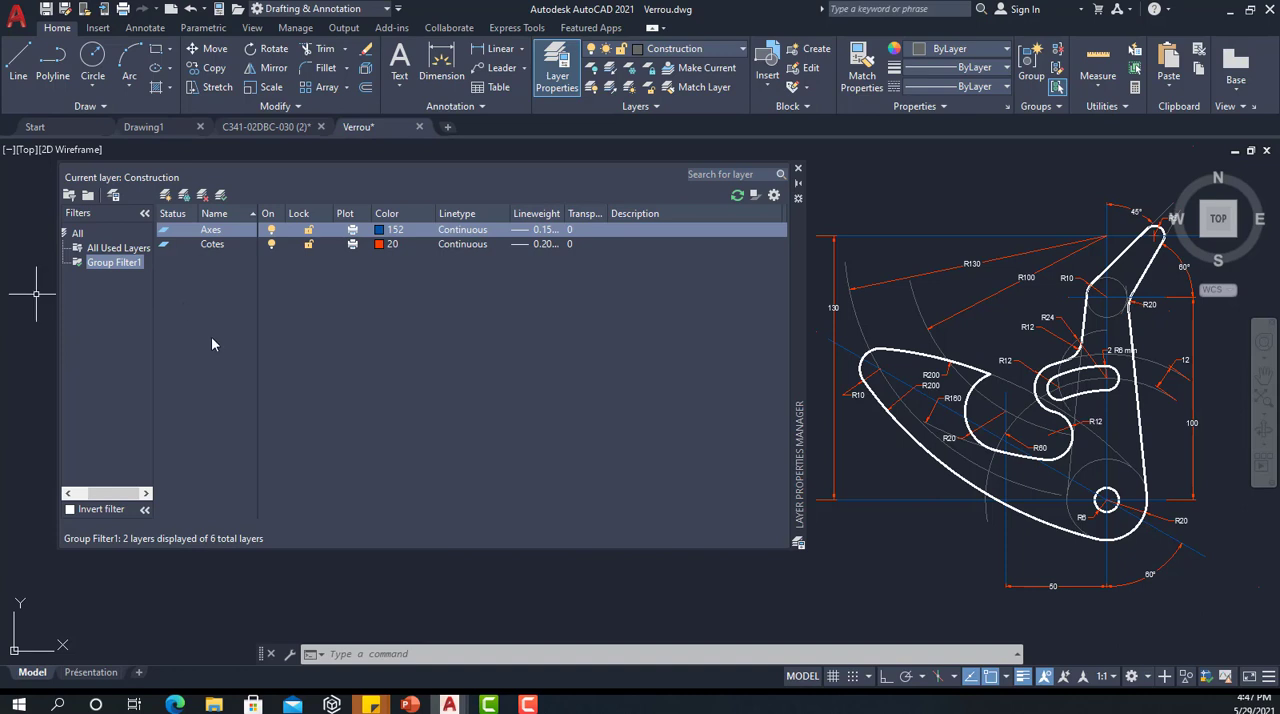
left_click(68, 196)
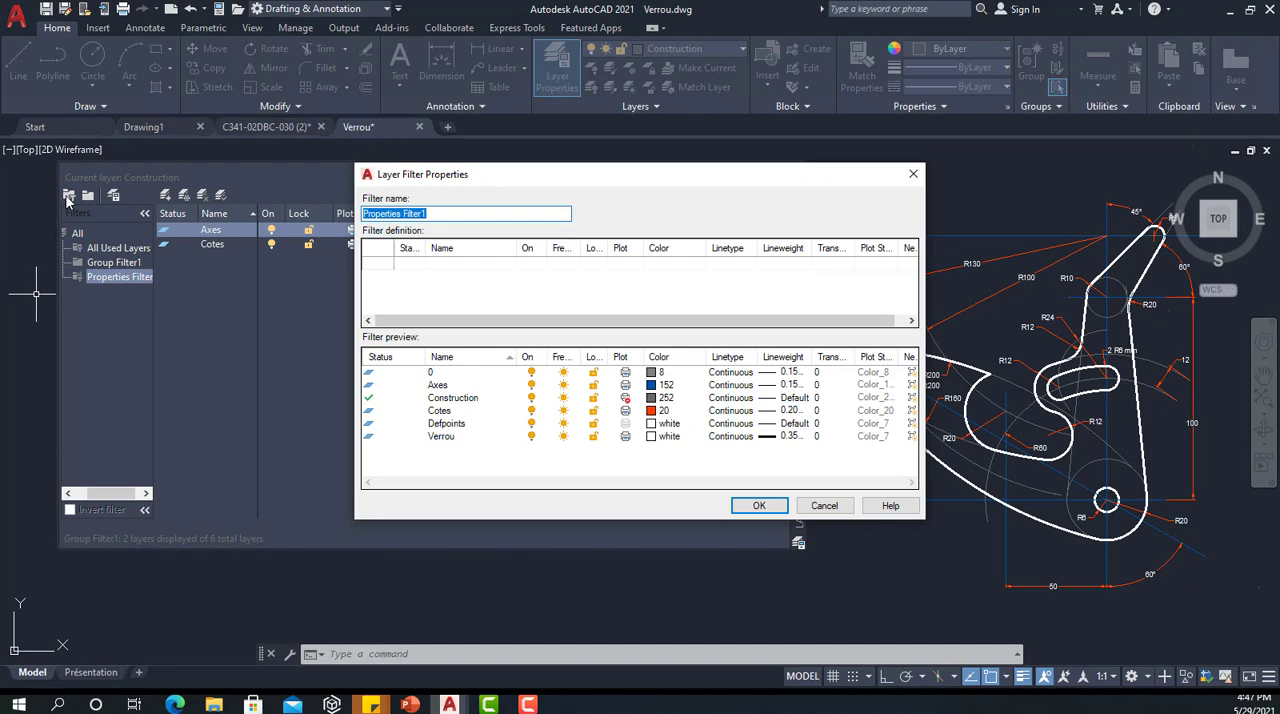
left_click(913, 174)
left_click(77, 233)
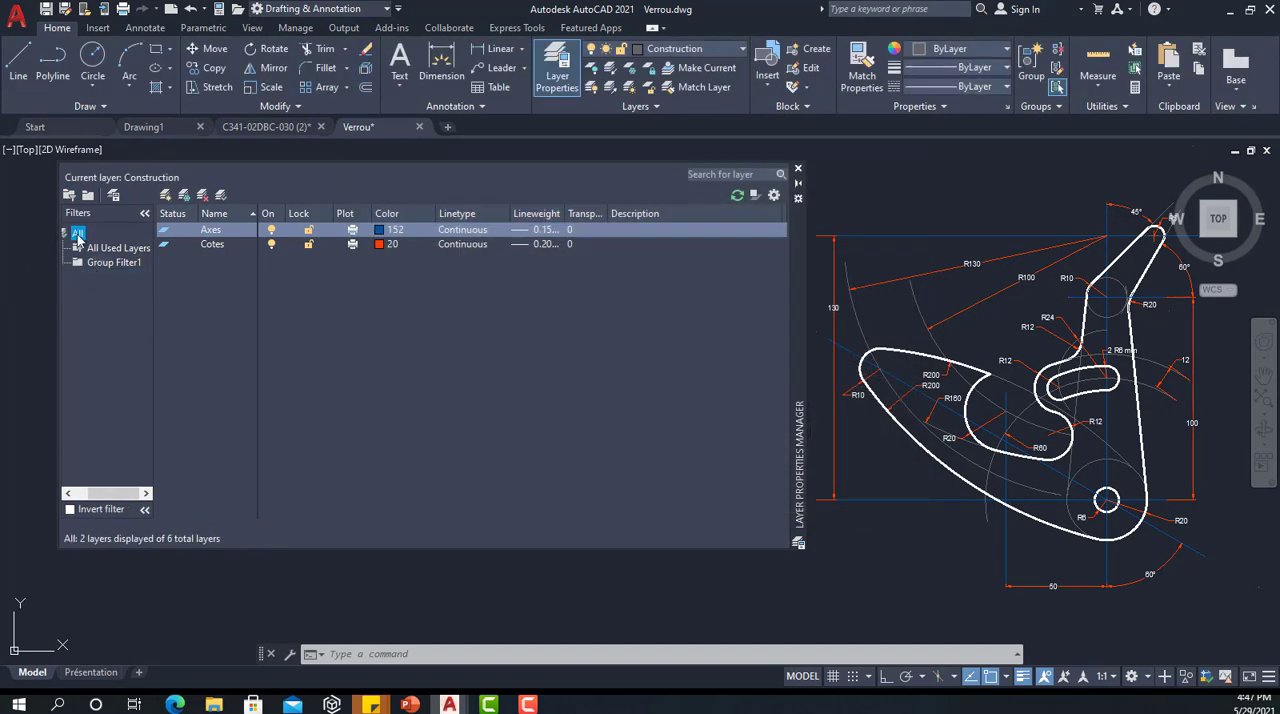
Step: Start a new properties filter from All Used Layers, keeping its default name, with a first condition for layers turned on
left_click(112, 248)
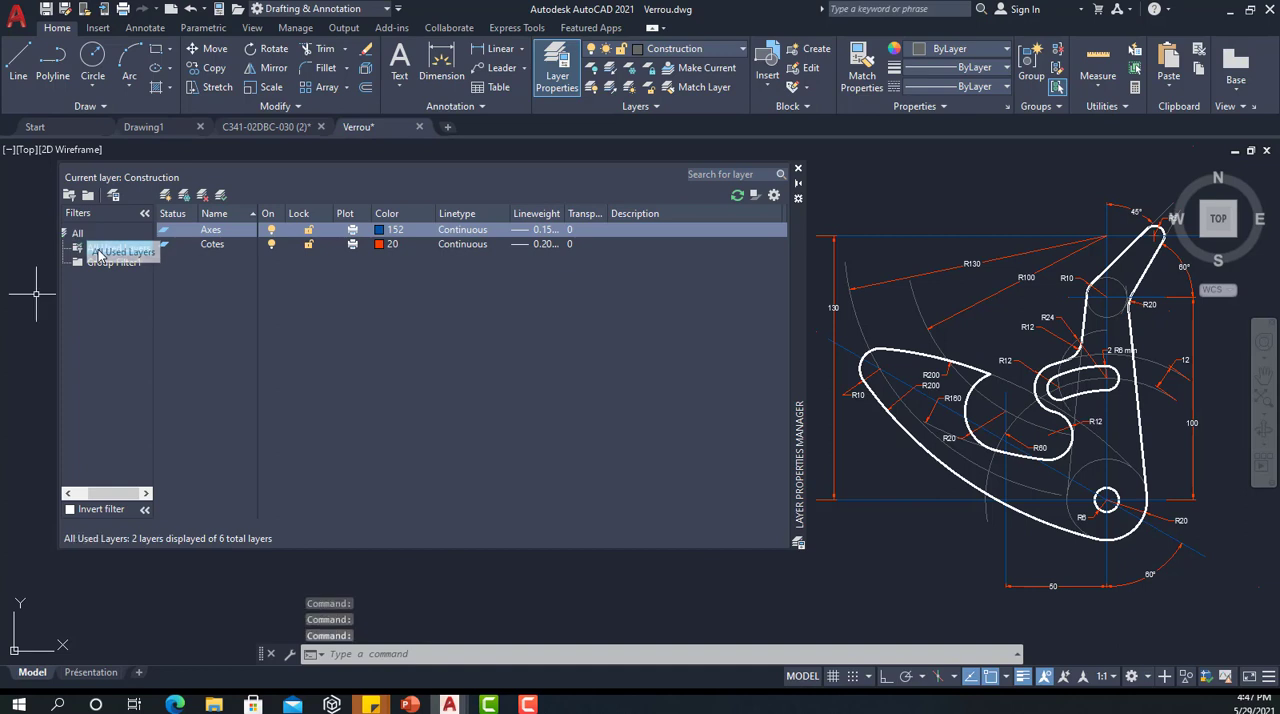
left_click(69, 196)
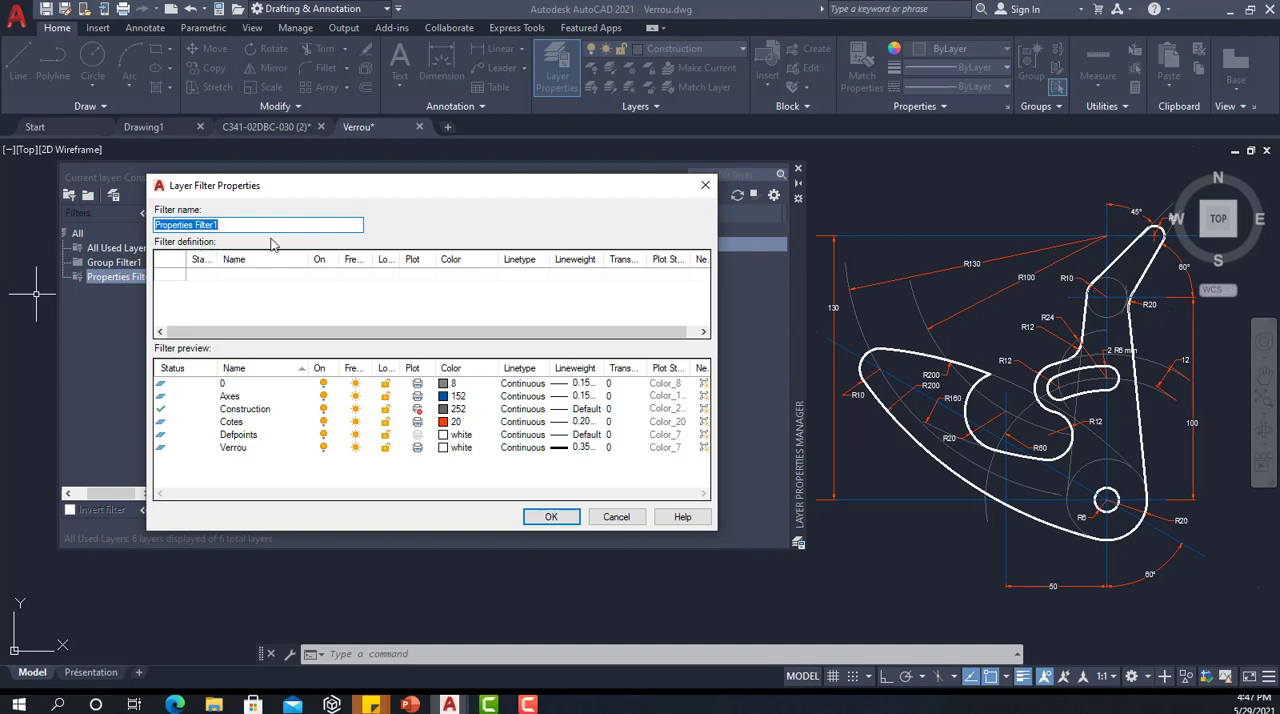
left_click(376, 277)
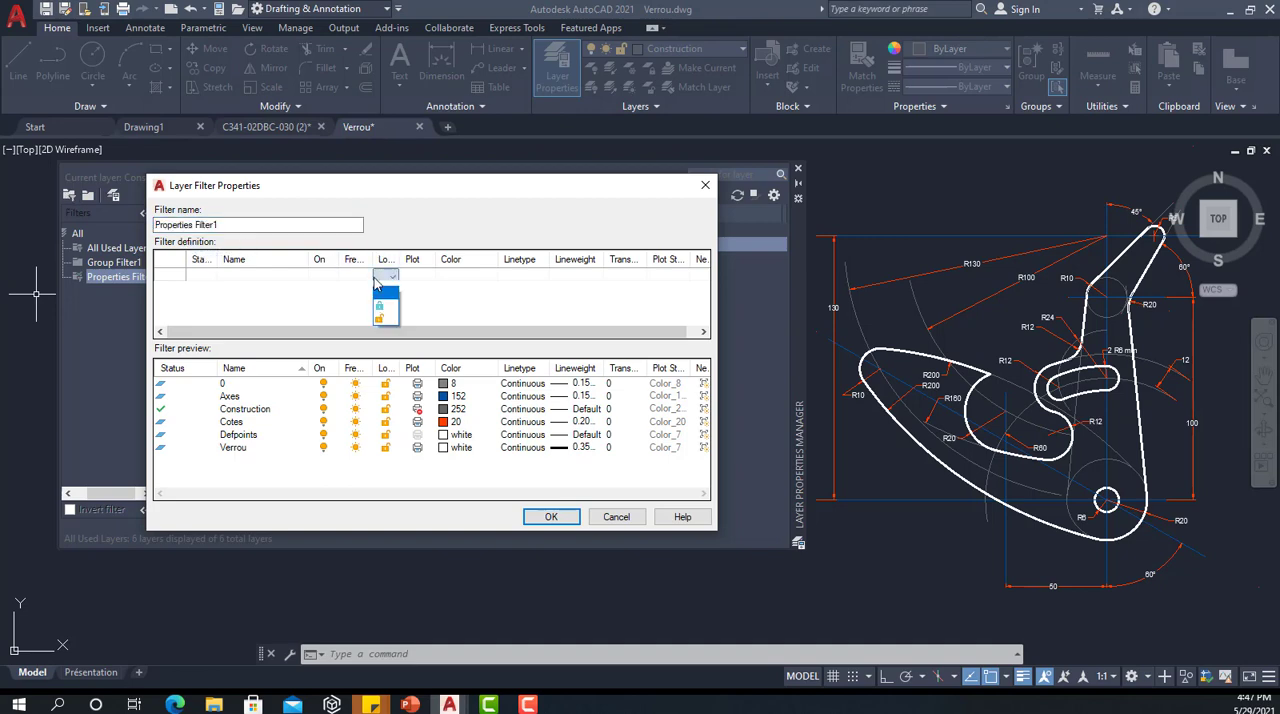
left_click(507, 283)
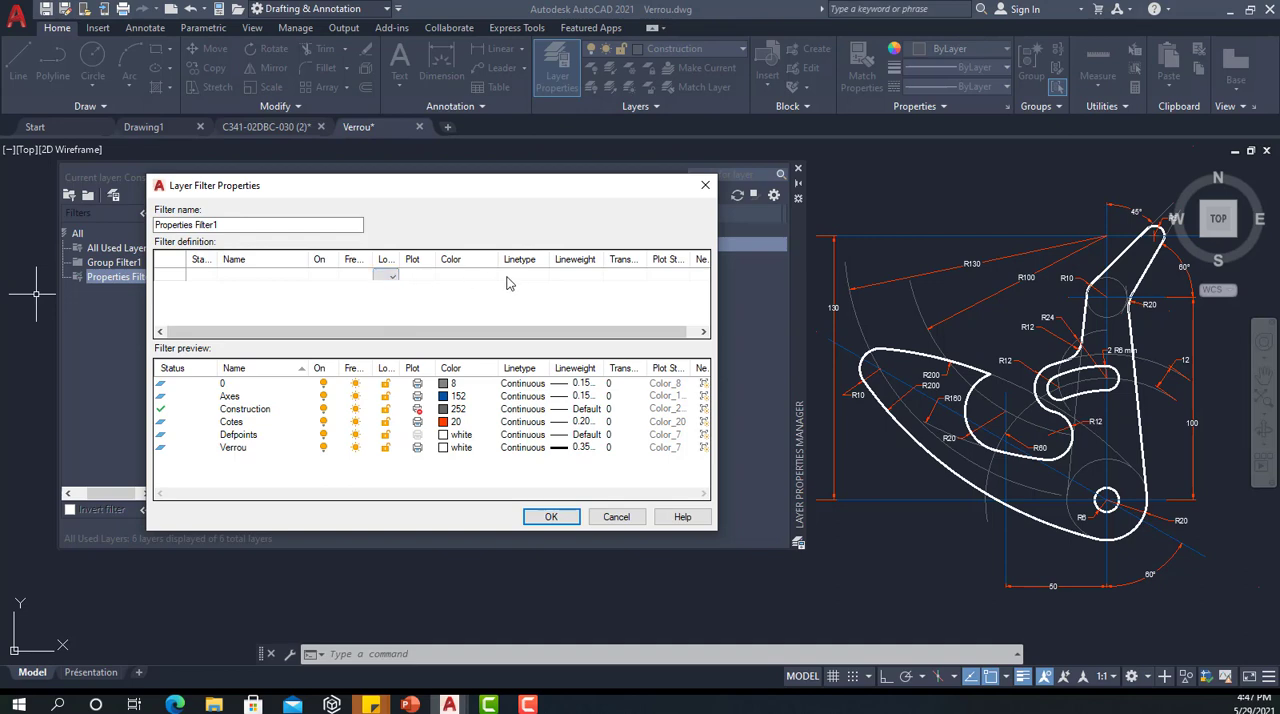
left_click(319, 280)
left_click(319, 285)
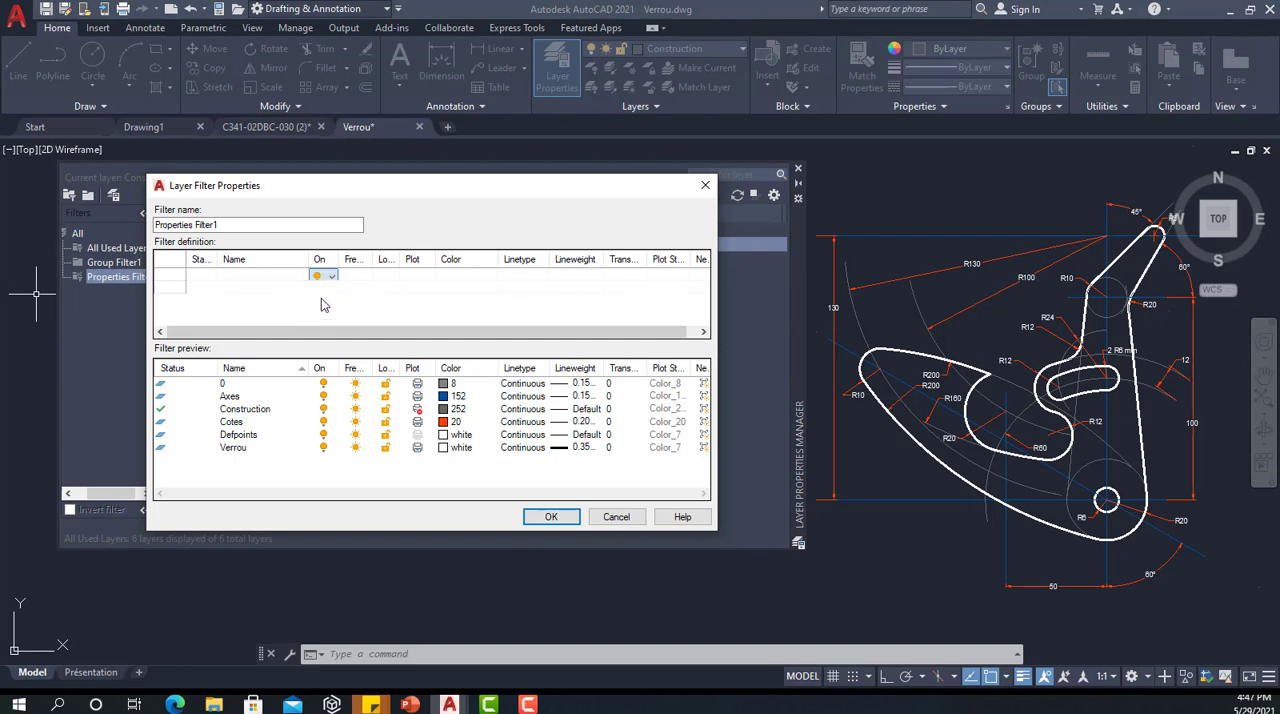
left_click(318, 305)
Step: Add a second row to the filter definition that matches frozen layers
left_click(170, 288)
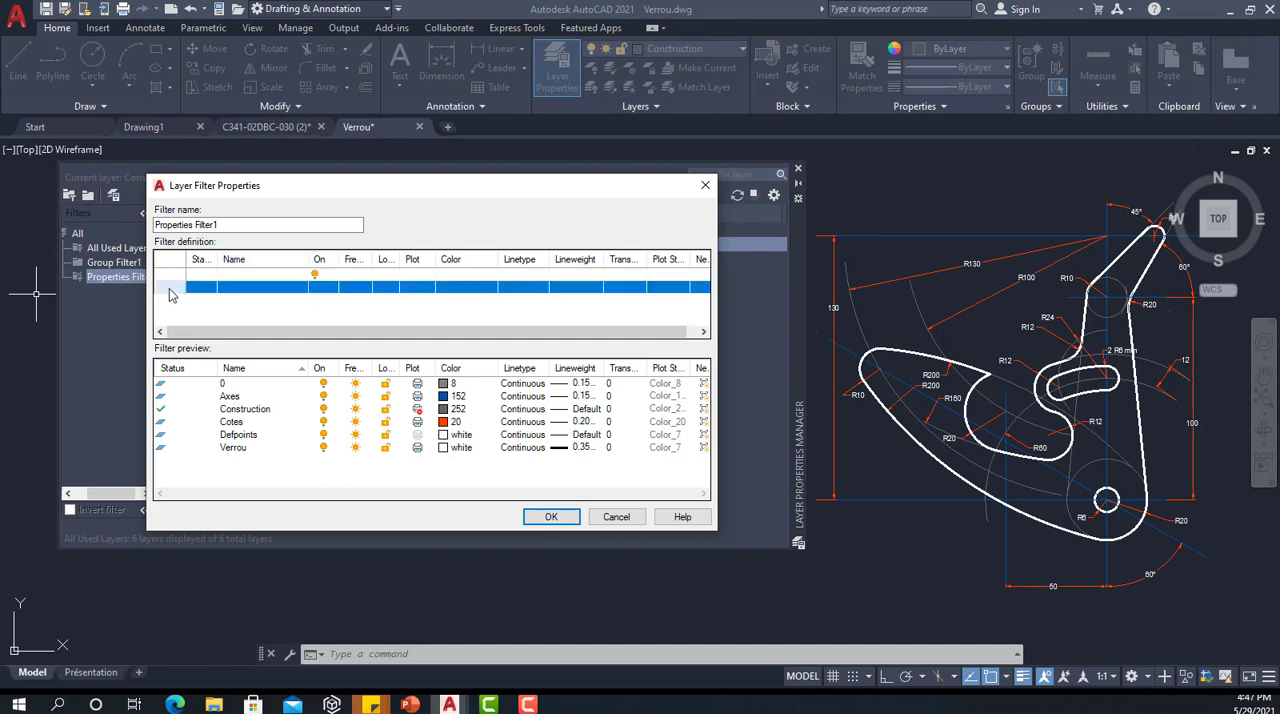
left_click(352, 290)
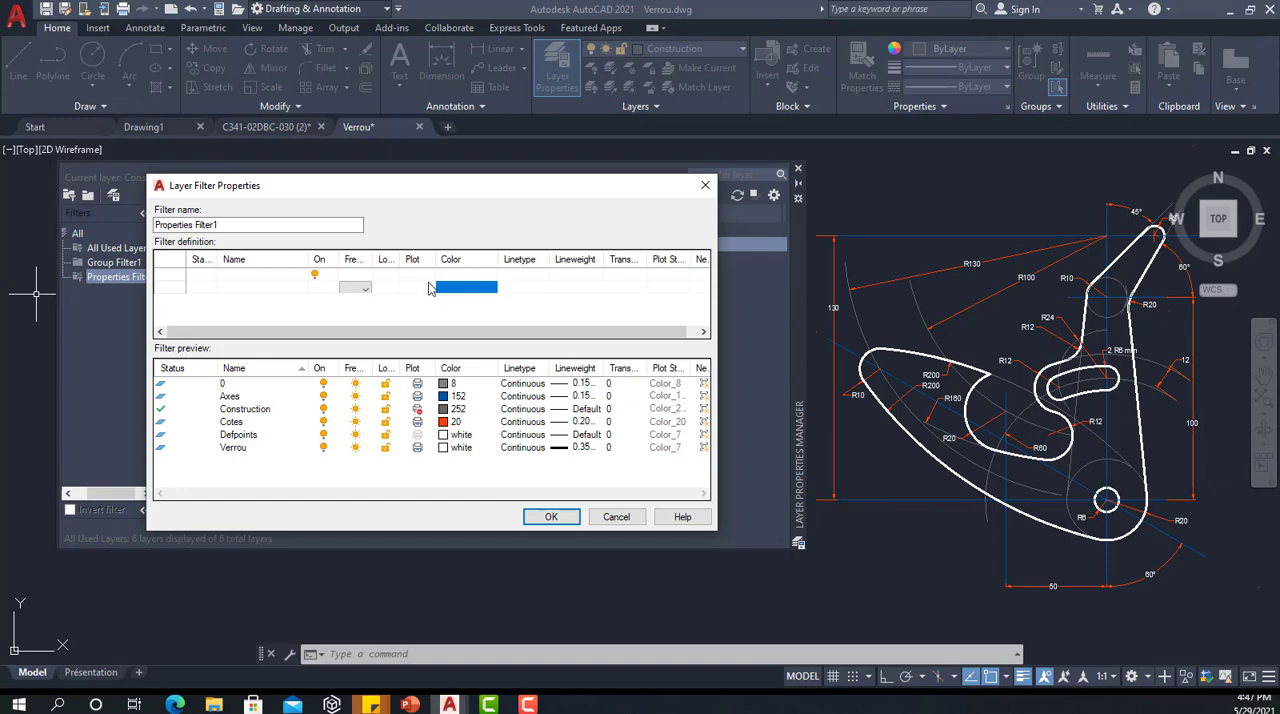
left_click(361, 289)
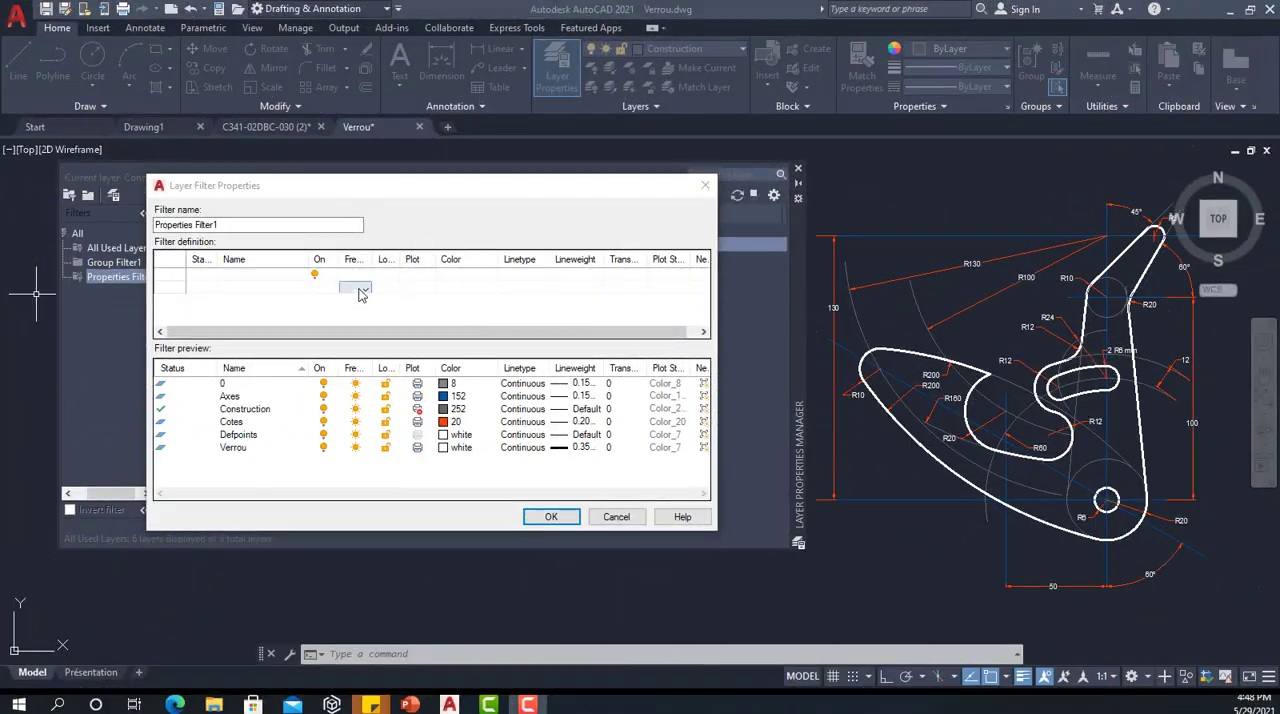
left_click(364, 290)
left_click(350, 320)
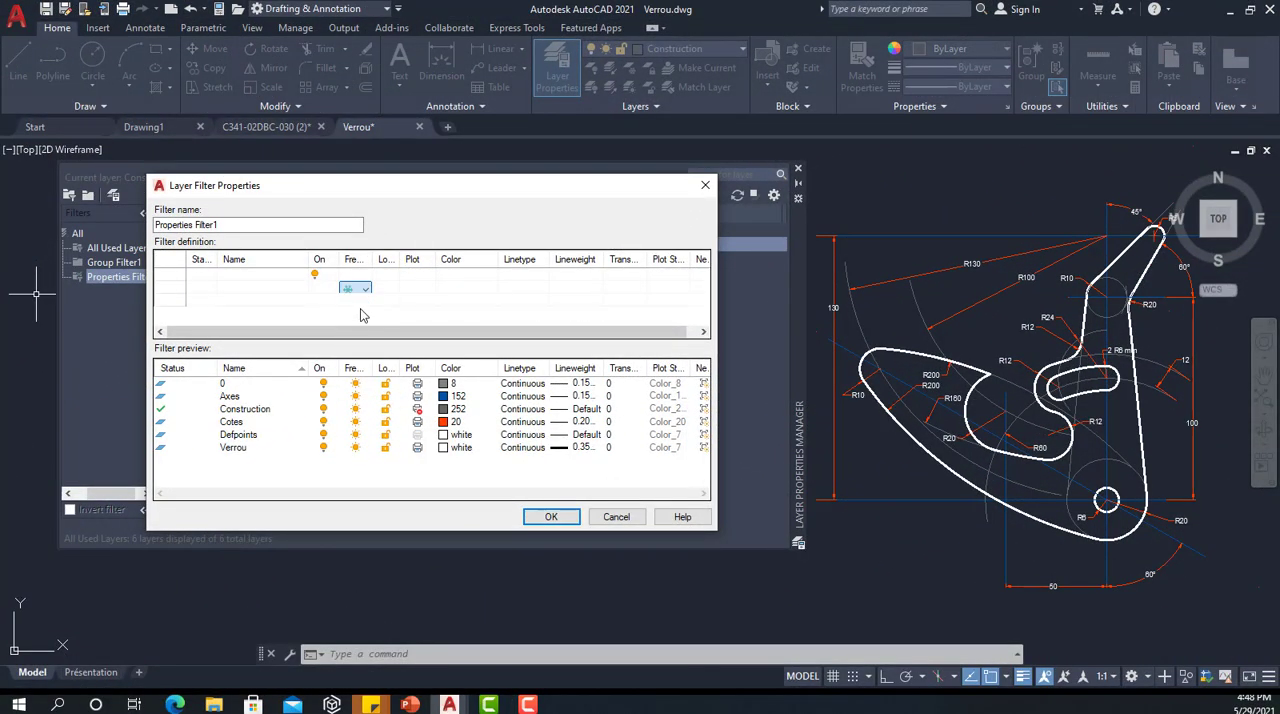
Step: Add a third row to the filter definition that matches locked layers, and accept the properties filter
left_click(390, 302)
left_click(392, 301)
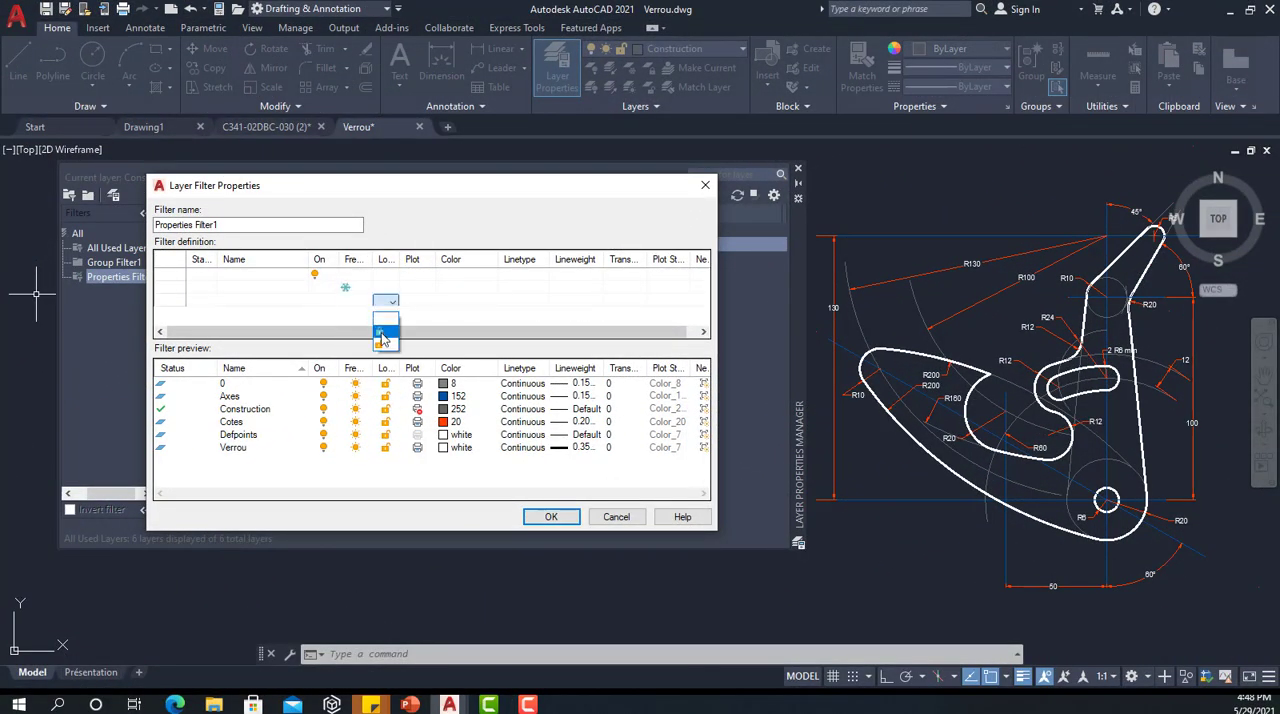
left_click(380, 334)
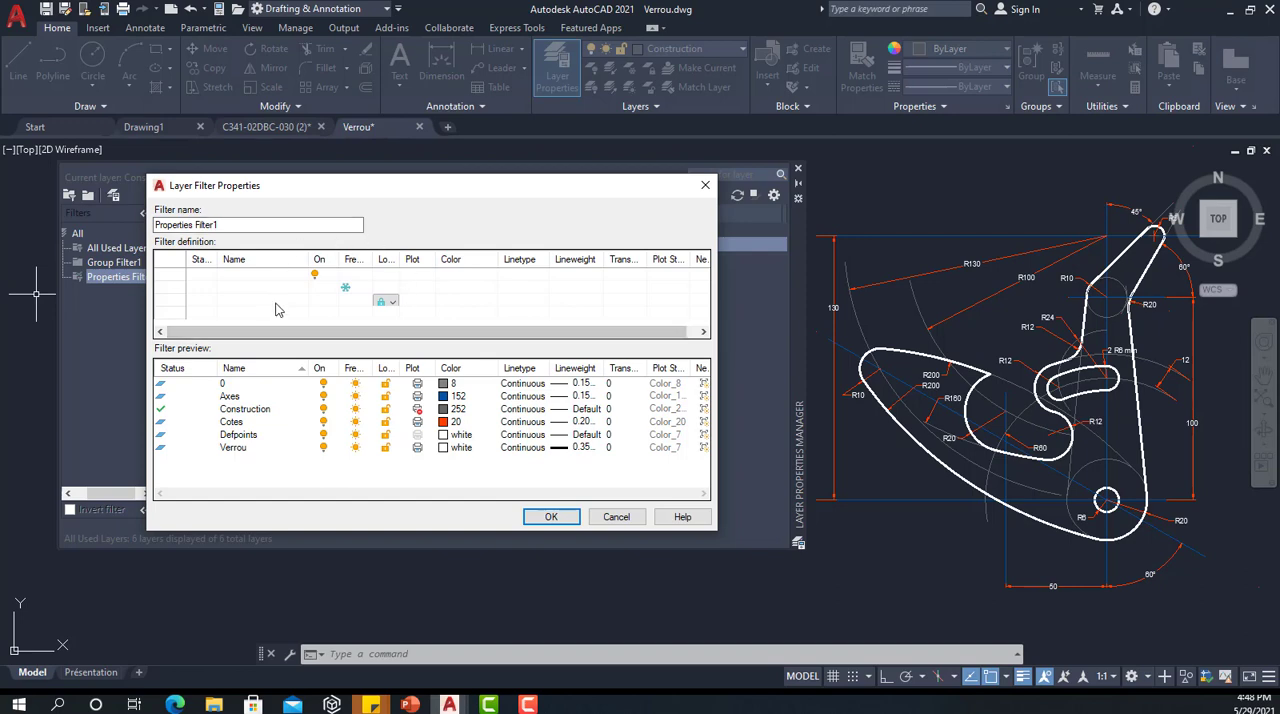
left_click(551, 516)
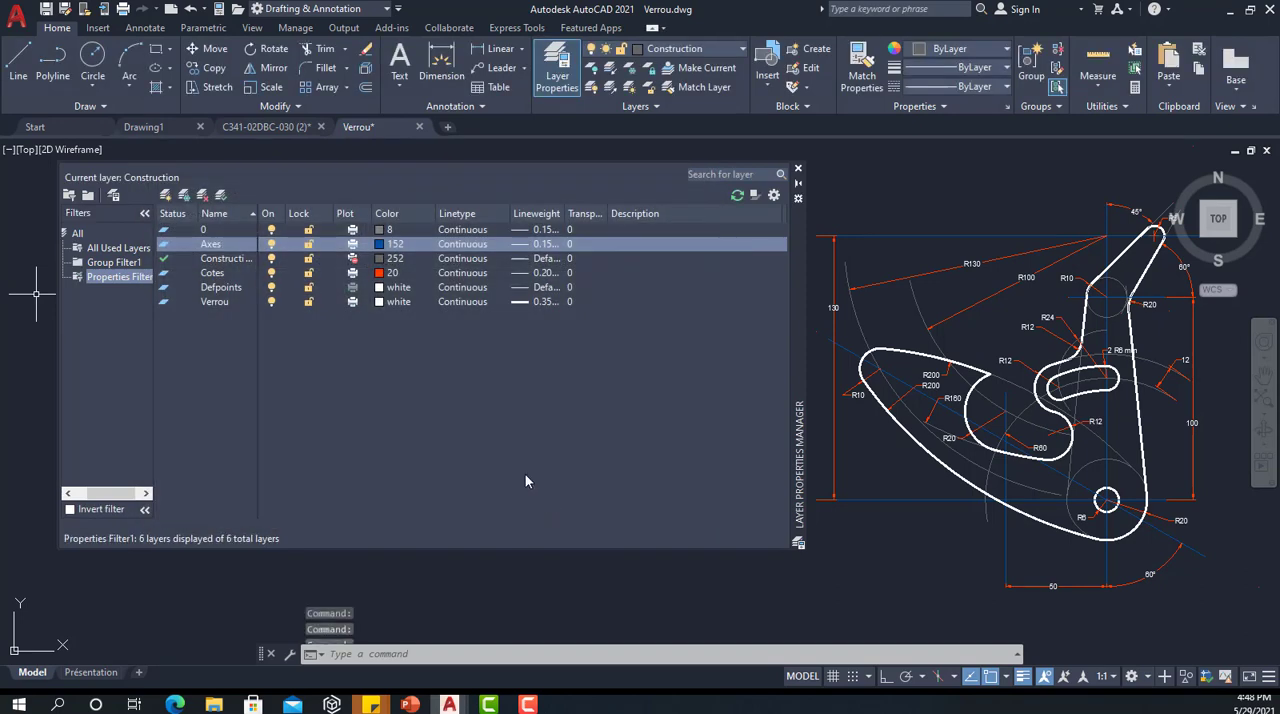
Step: Review the Visibility, Lock and Isolate Group options offered for Properties Filter1, and close the Layer Properties Manager
left_click(120, 277)
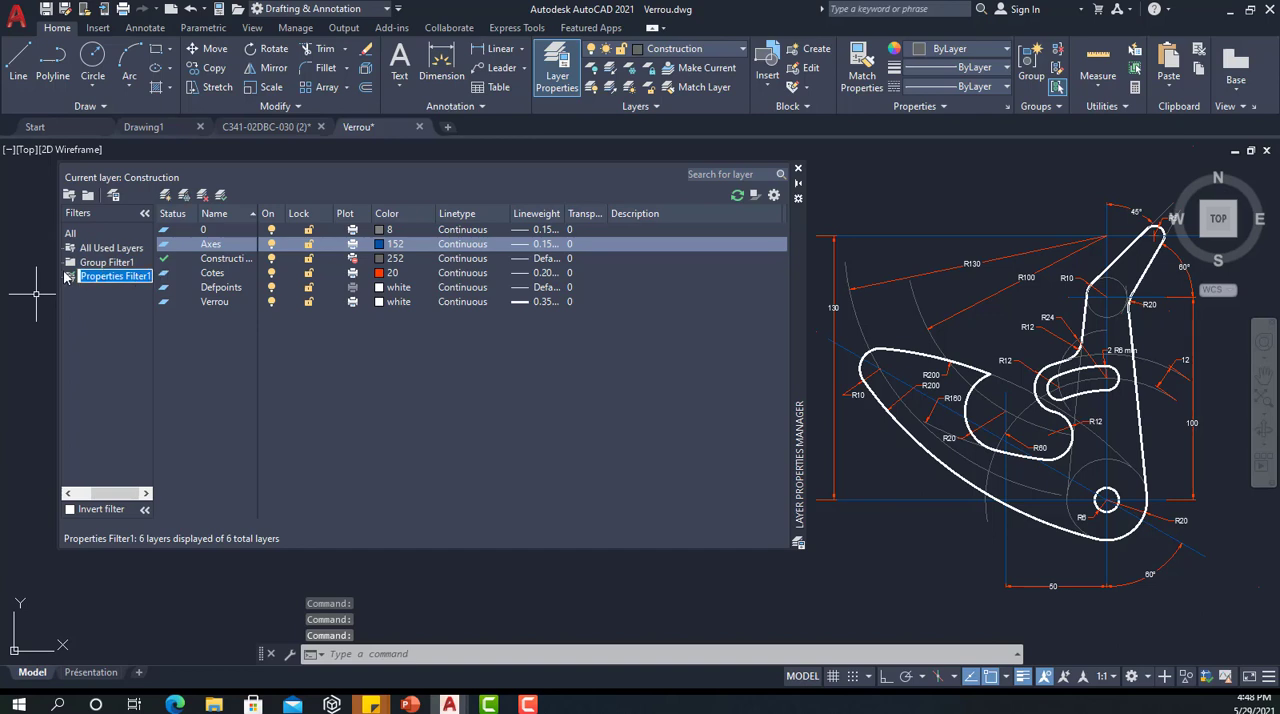
left_click(69, 277)
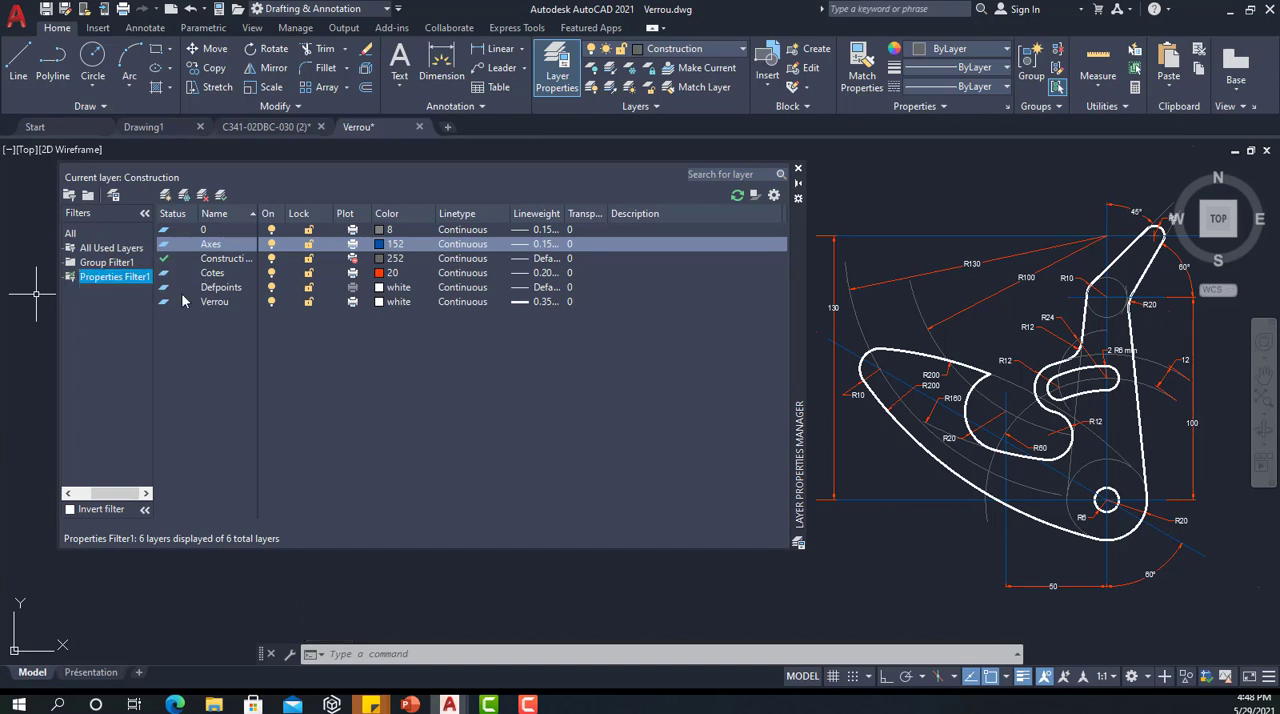
left_click(118, 278)
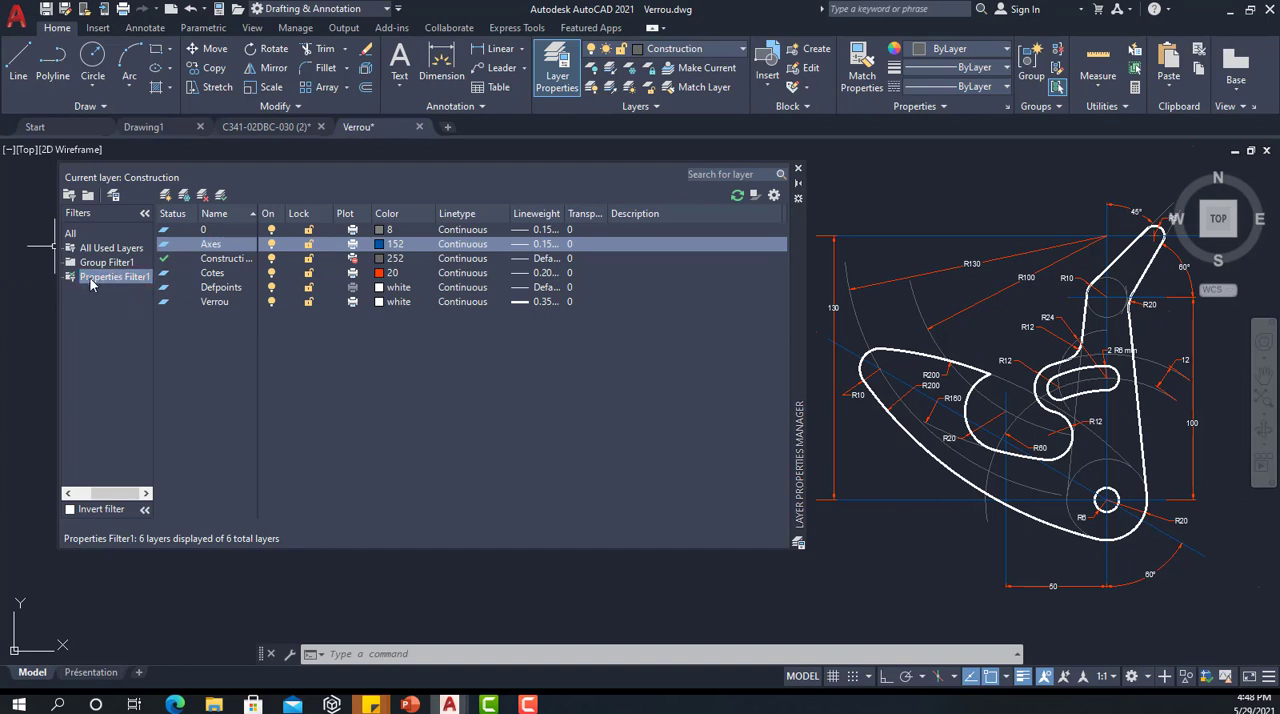
right_click(93, 279)
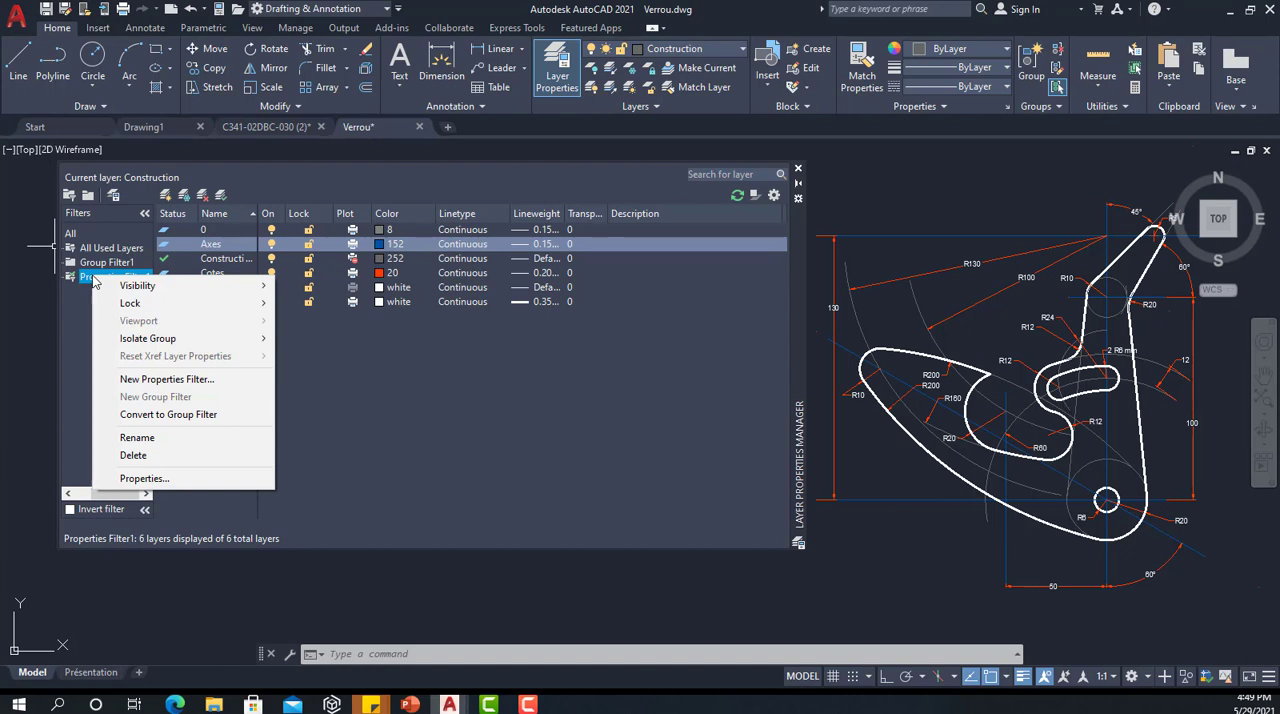
mouse_move(137, 285)
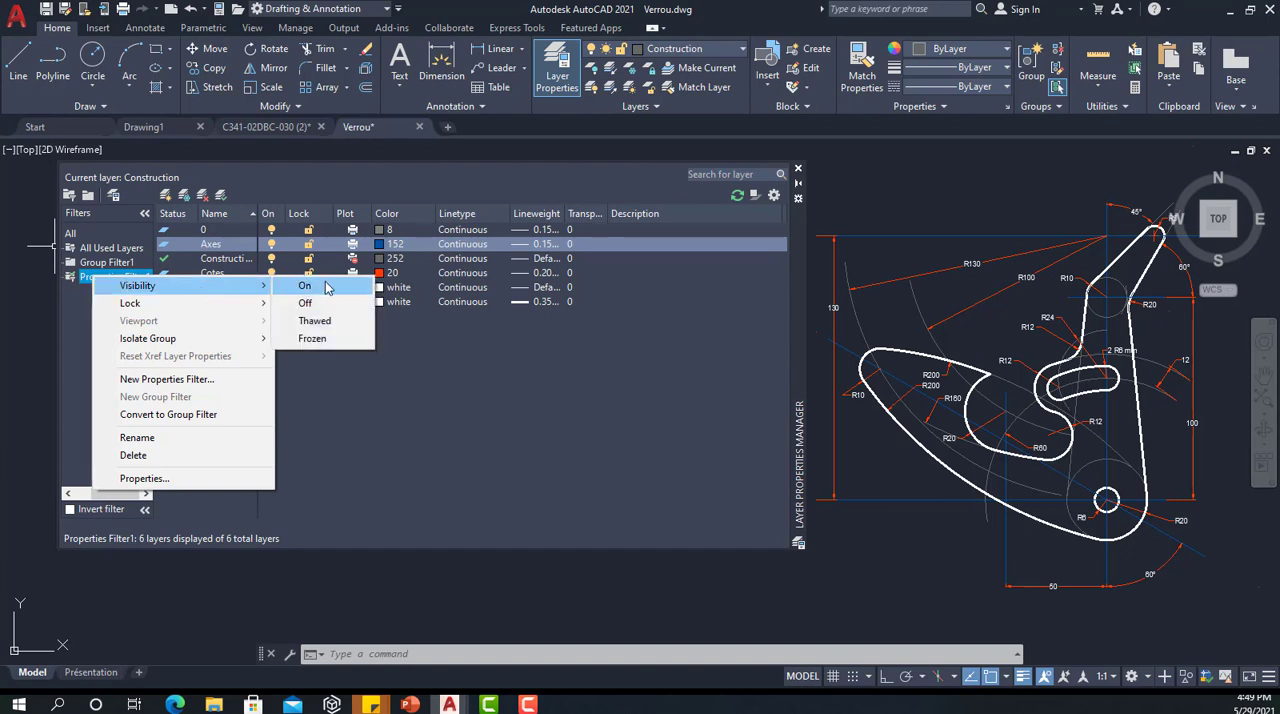
mouse_move(195, 310)
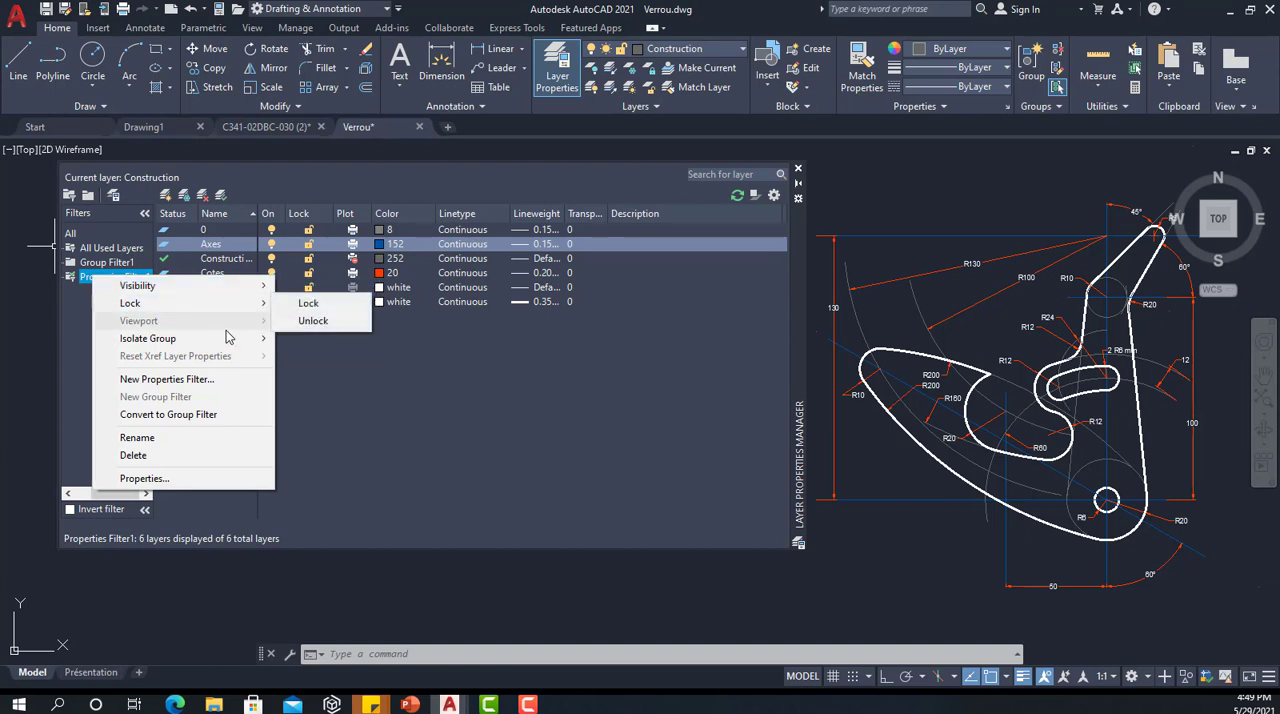
mouse_move(233, 343)
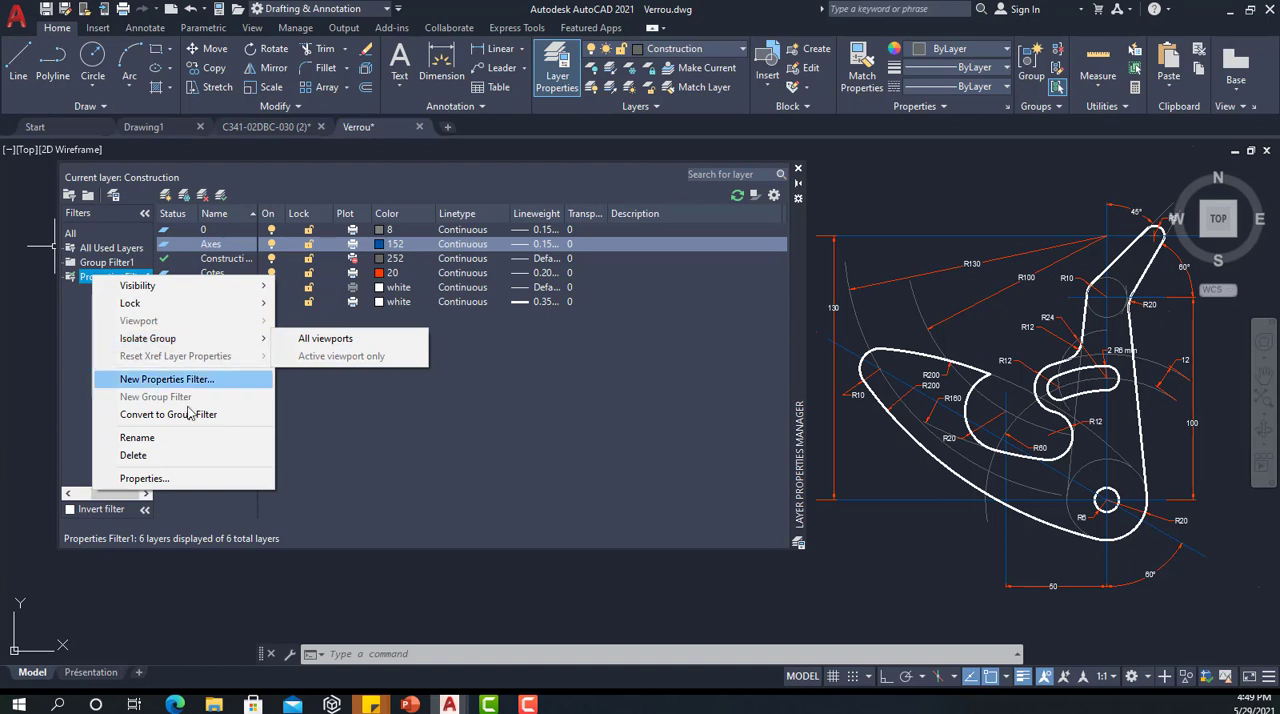
left_click(342, 377)
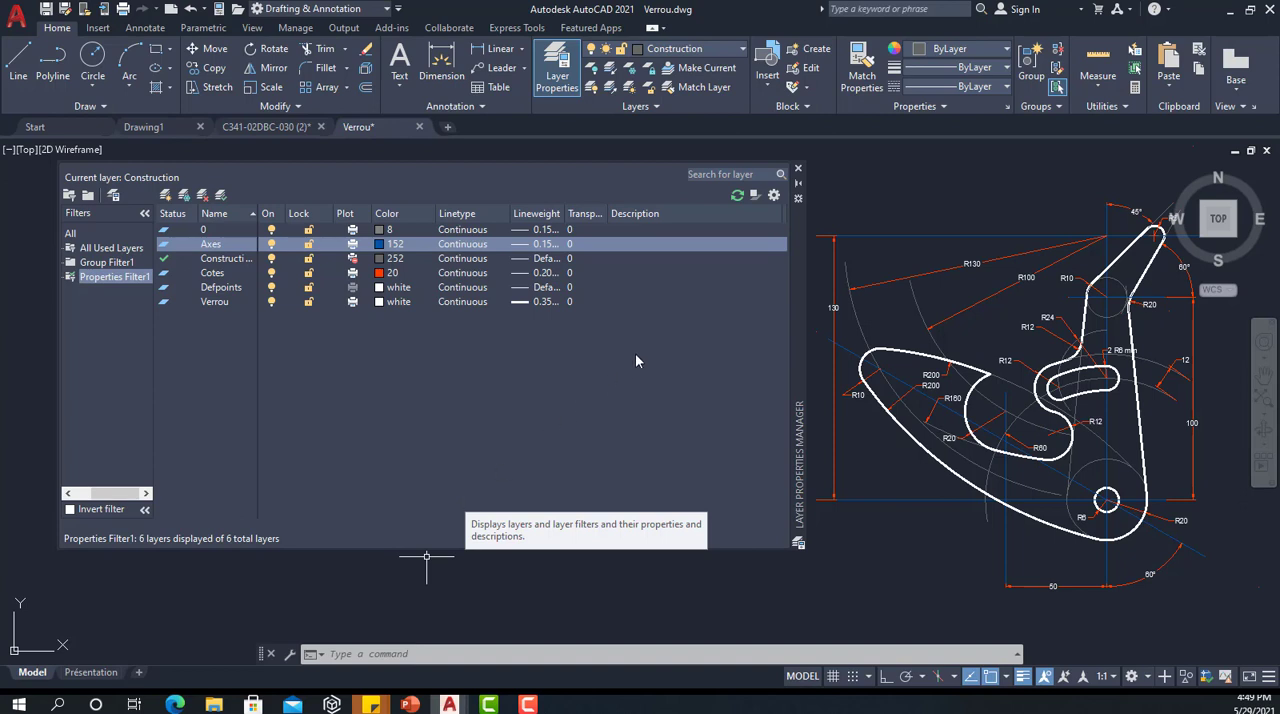
left_click(797, 168)
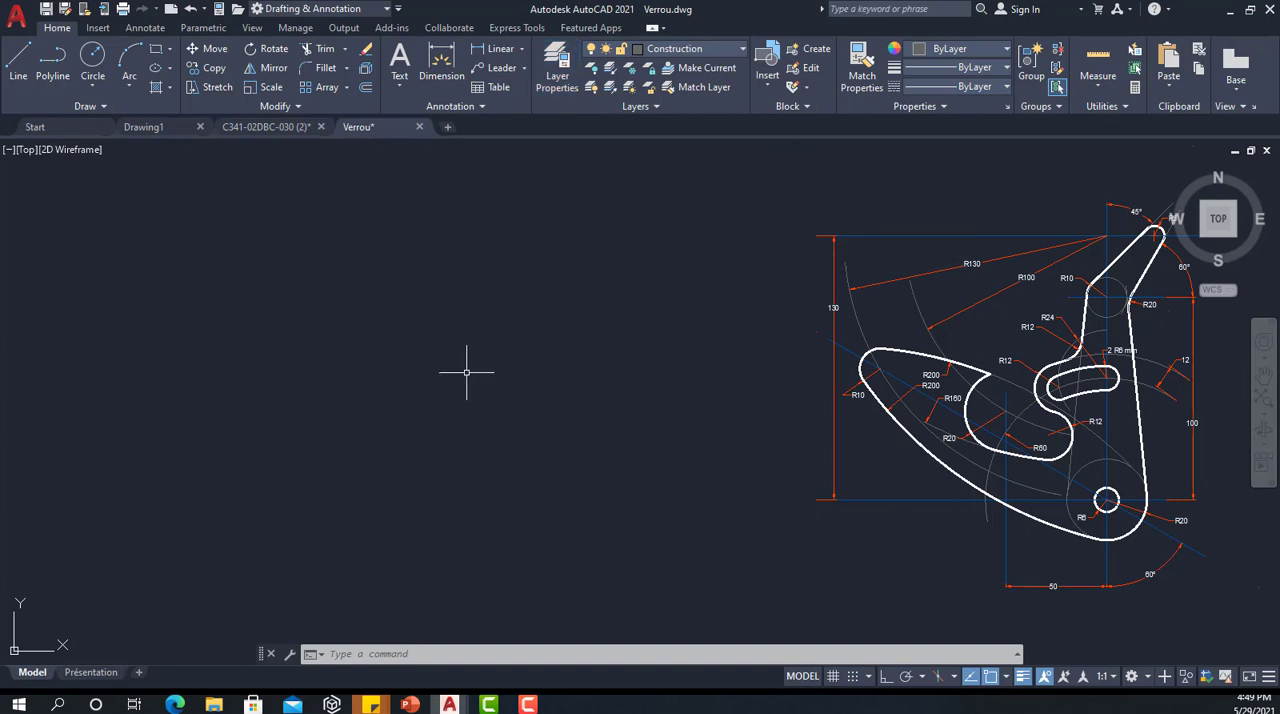
Step: Start a Quick Select on the entire Verrou drawing with the object type set to Multiple
mouse_move(531, 309)
middle_mouse_down()
mouse_move(129, 314)
mouse_move(113, 300)
middle_mouse_up()
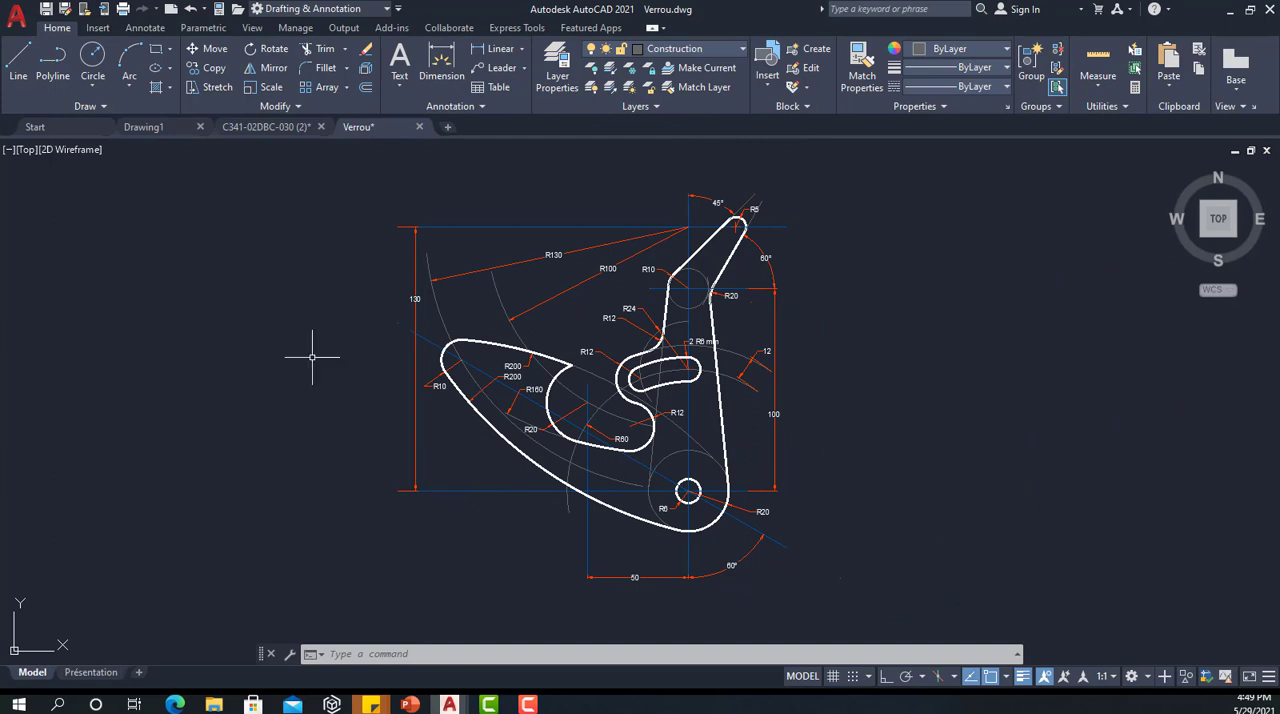
scroll(674, 497, "up", 2)
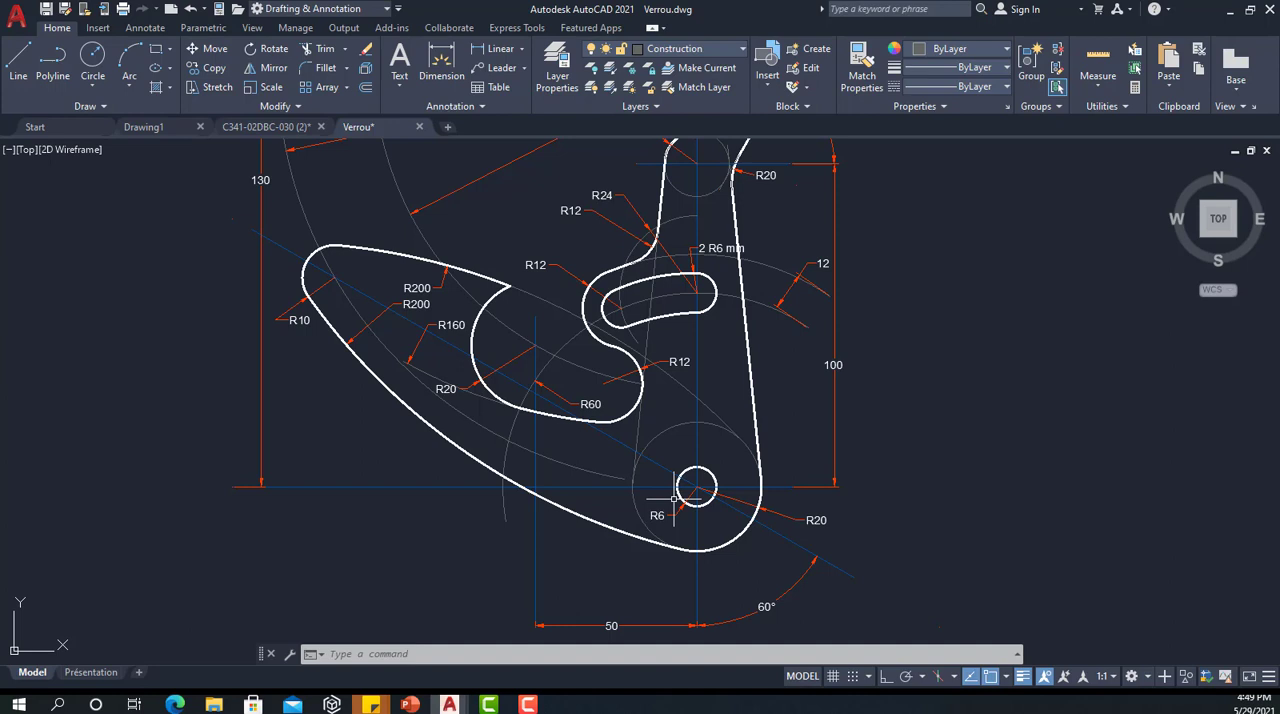
scroll(729, 288, "down", 2)
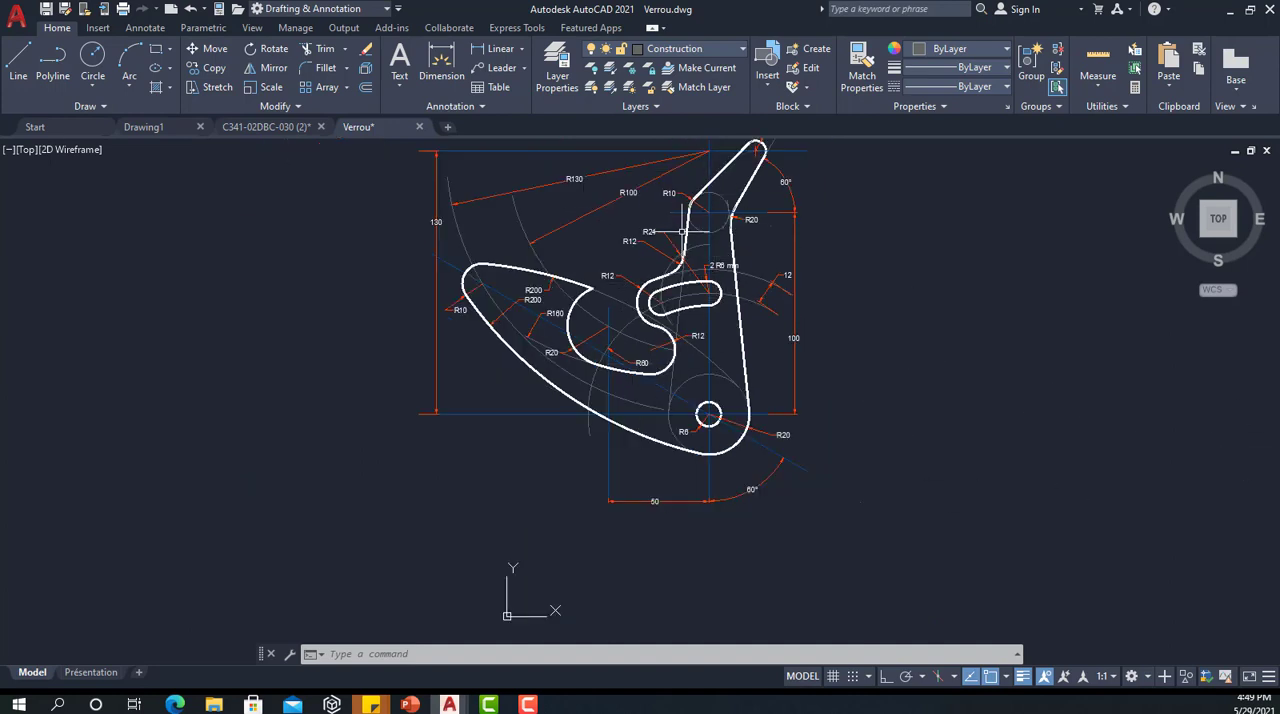
scroll(695, 252, "up", 2)
right_click(966, 318)
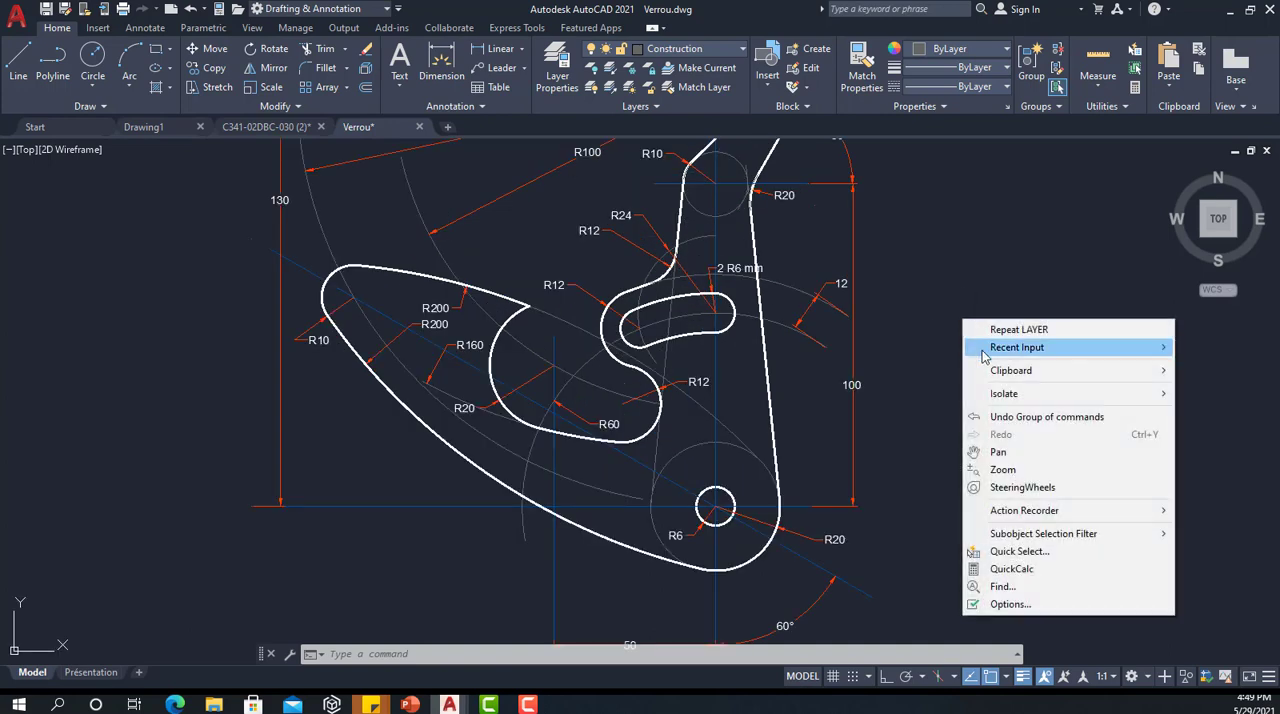
left_click(1025, 552)
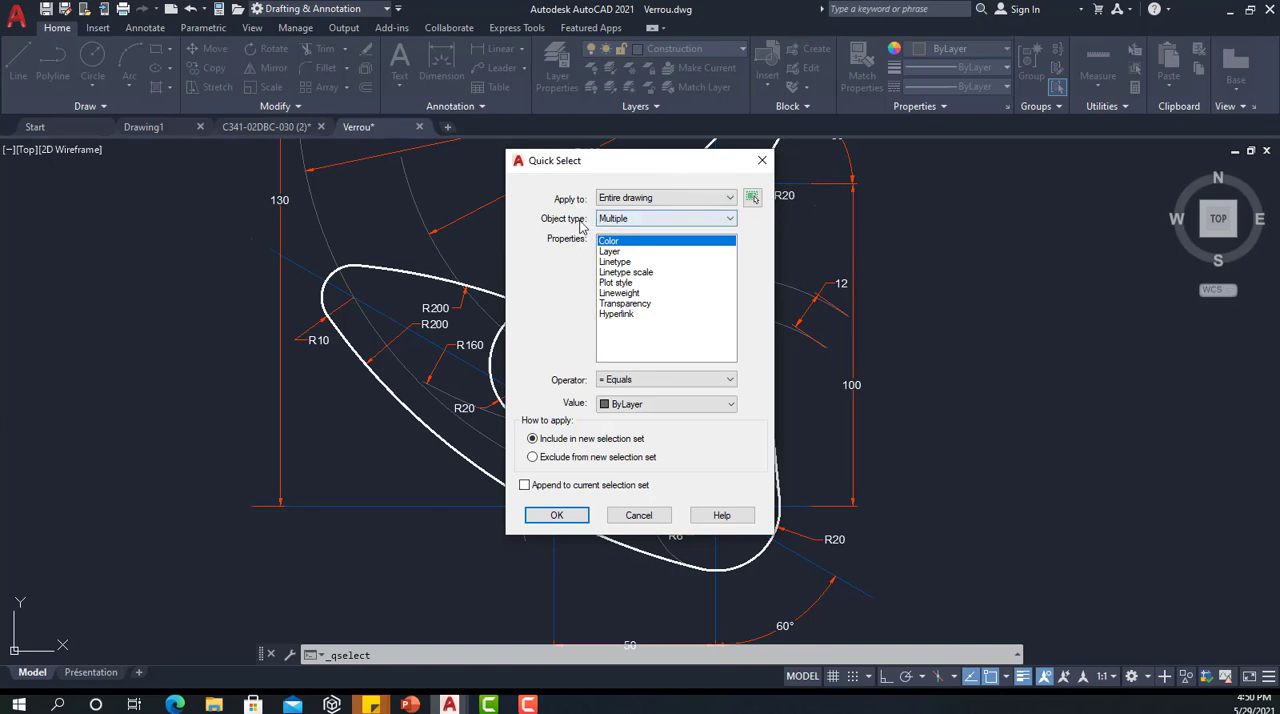
left_click(628, 219)
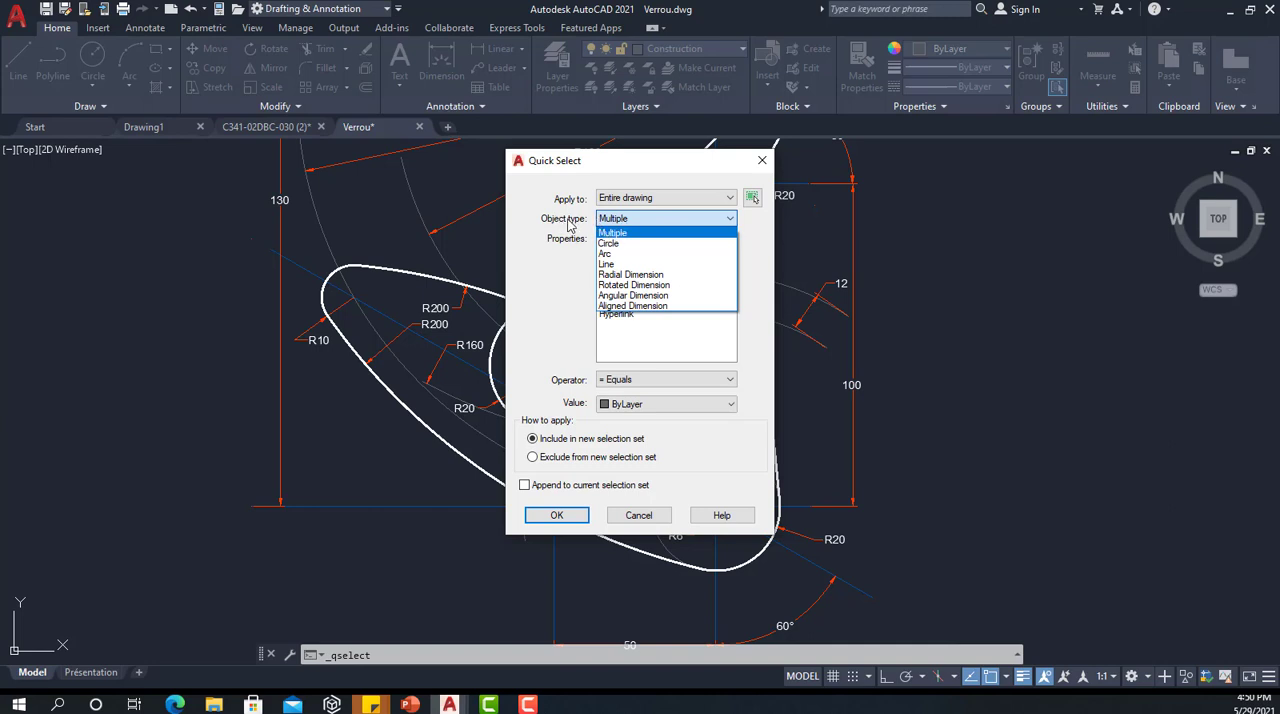
left_click(640, 222)
left_click(640, 220)
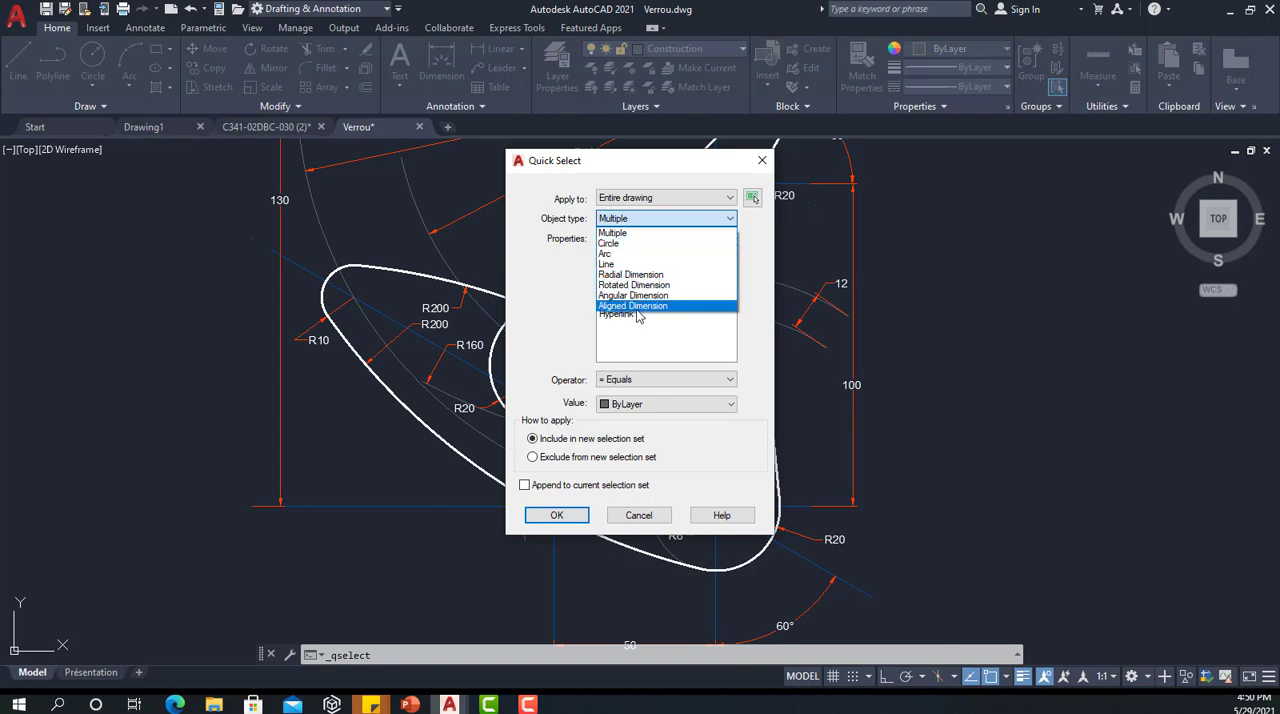
left_click(622, 233)
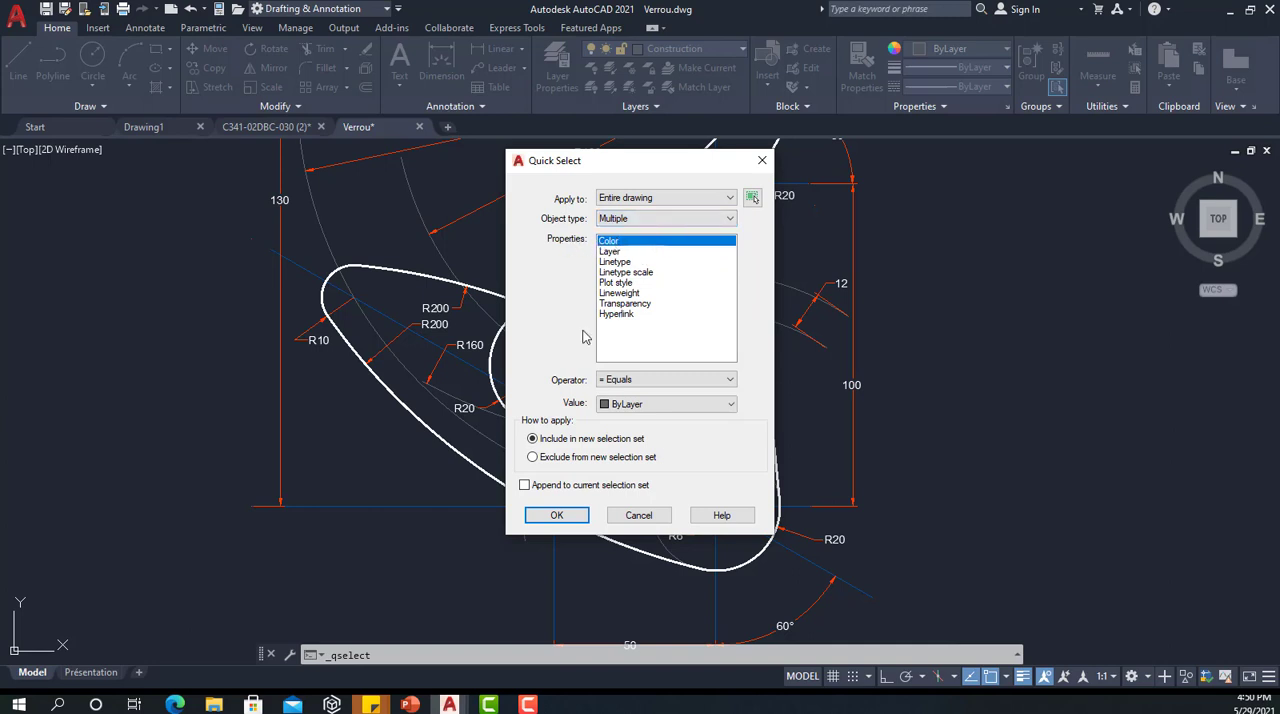
Step: Run the Quick Select with the Color property, the Equals operator and the value Blue
left_click(621, 381)
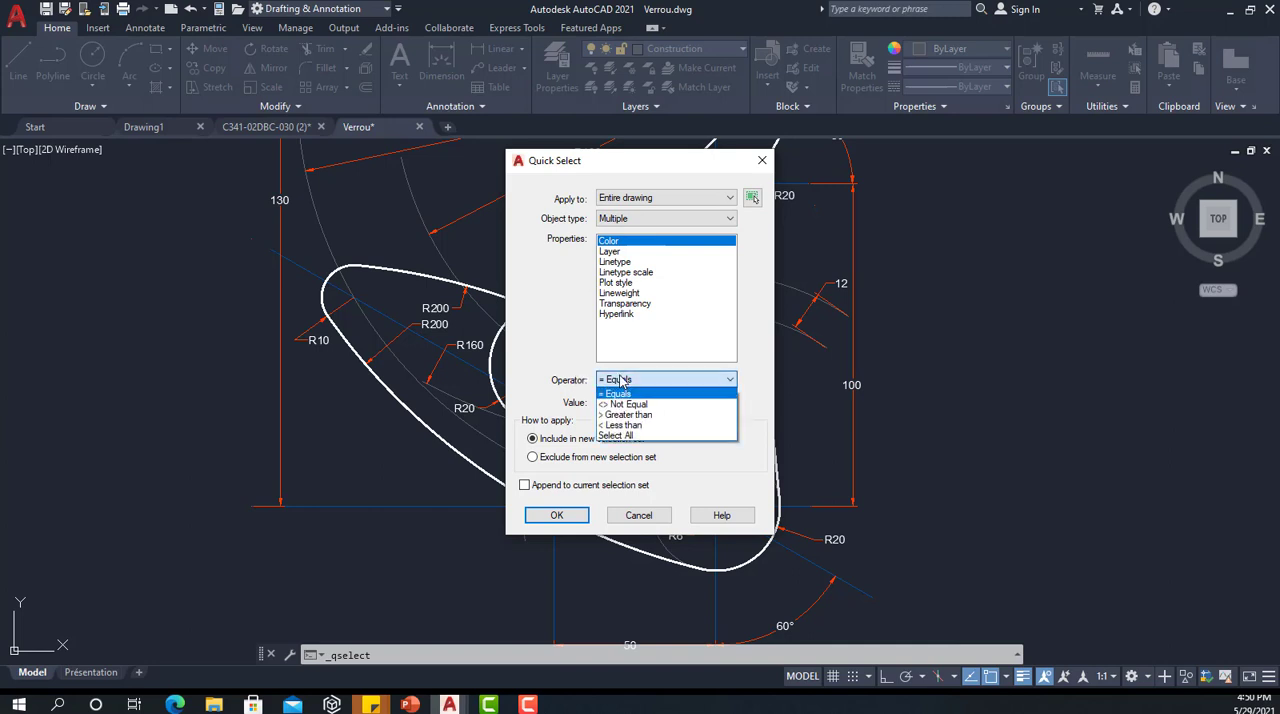
left_click(611, 397)
left_click(606, 380)
left_click(630, 394)
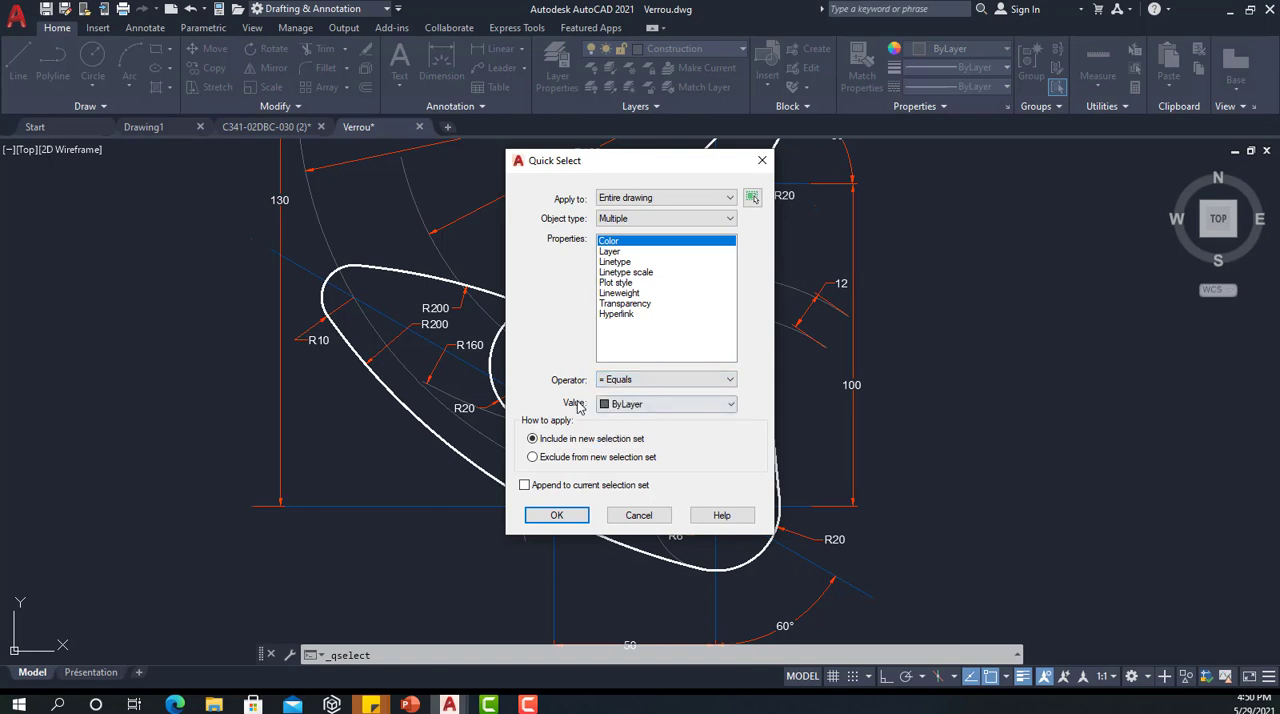
left_click(655, 404)
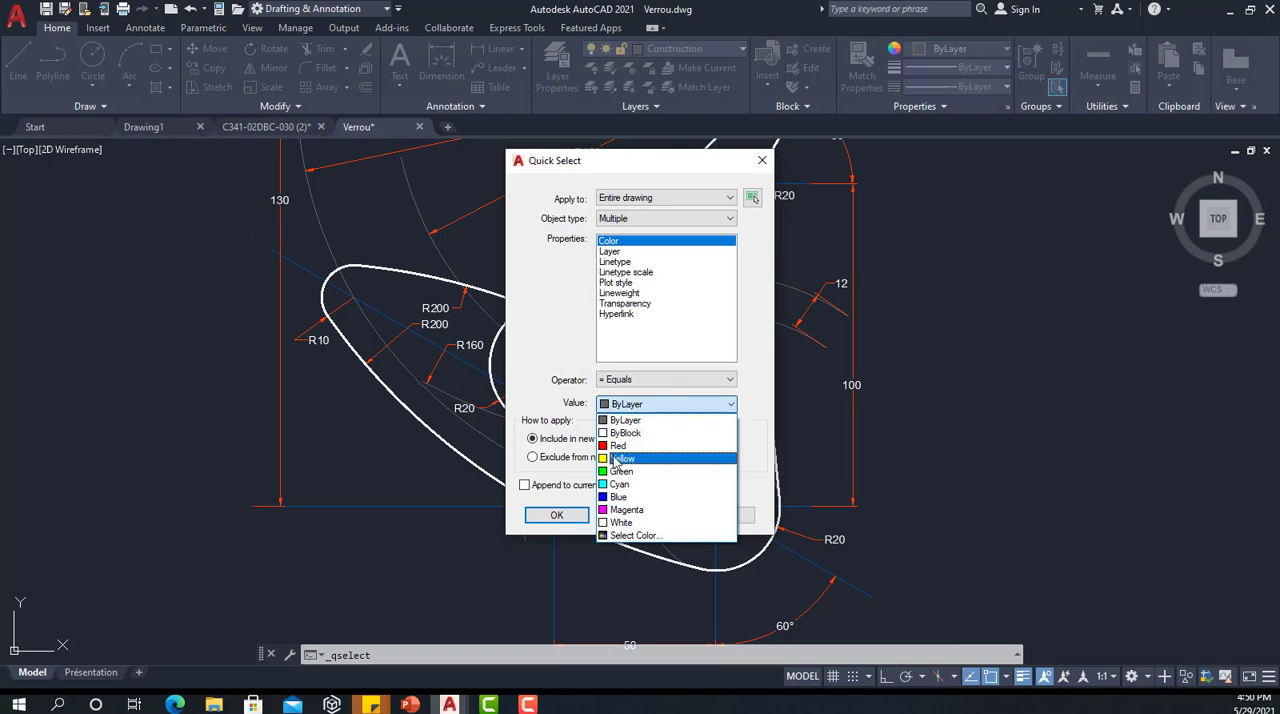
left_click(614, 497)
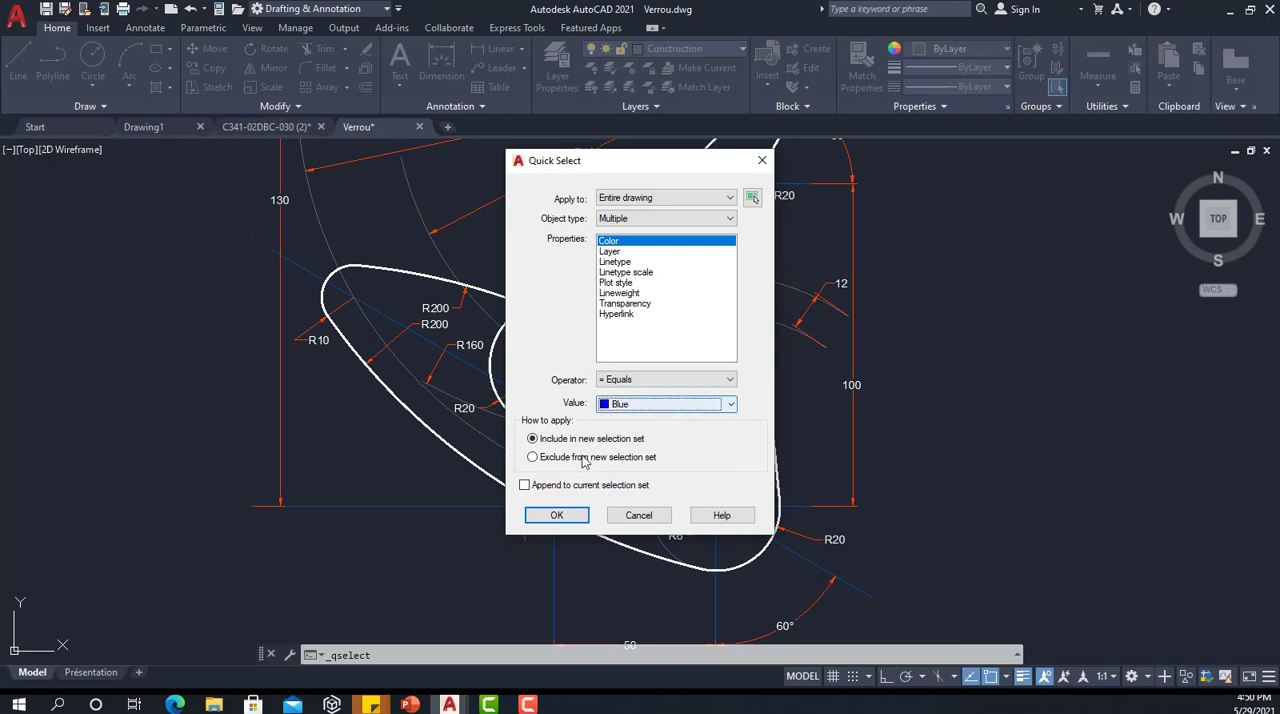
left_click(556, 515)
Step: Run another Quick Select on the entire drawing for objects whose color is Not Equal to White
scroll(540, 507, "down", 2)
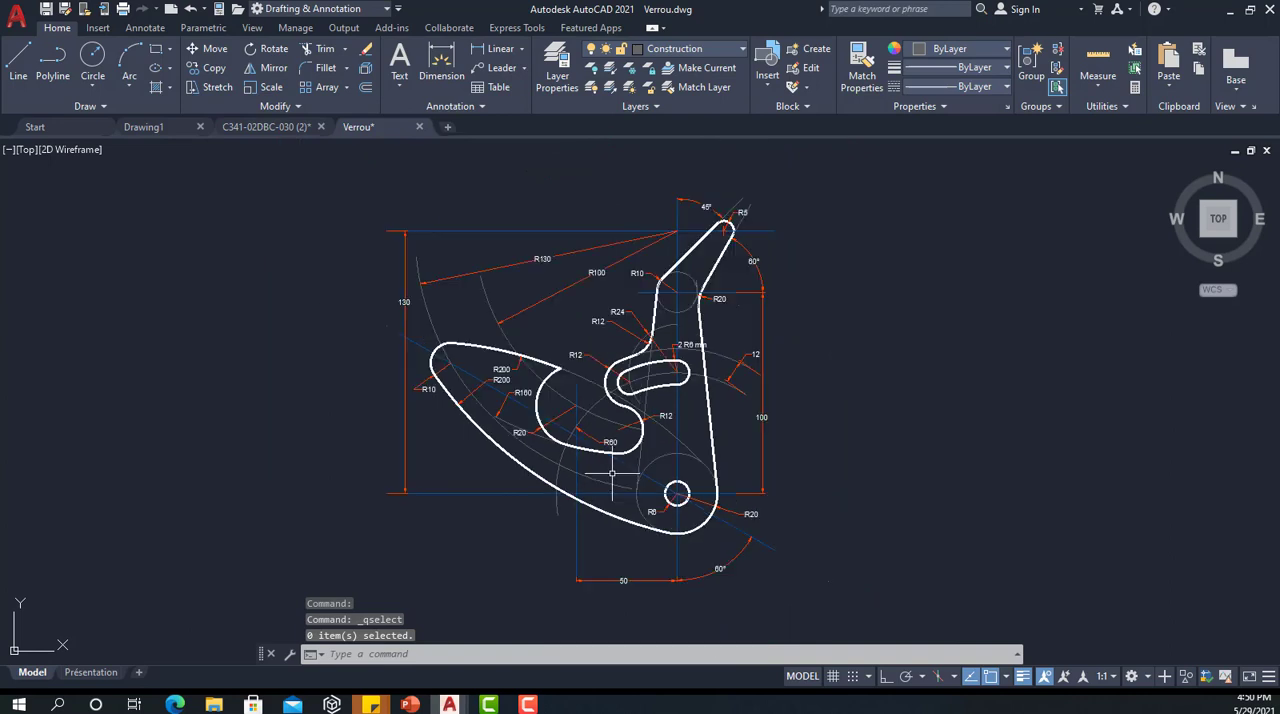
scroll(615, 478, "up", 3)
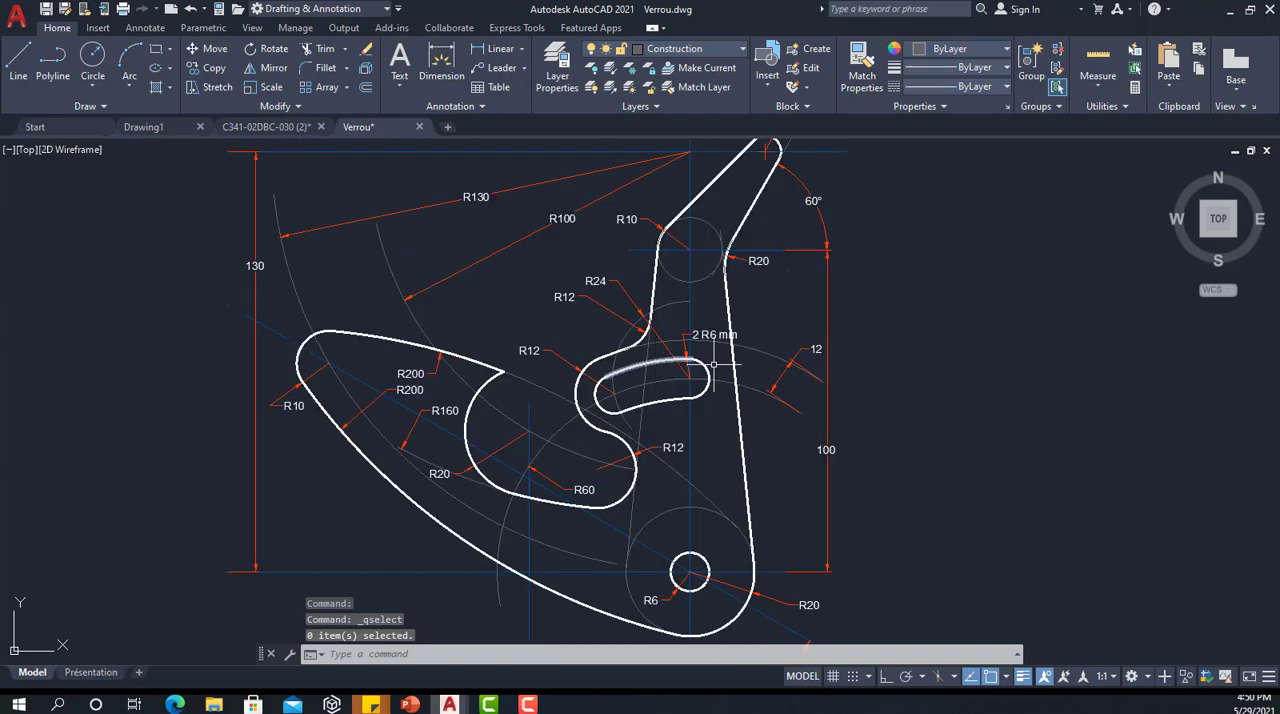
right_click(936, 353)
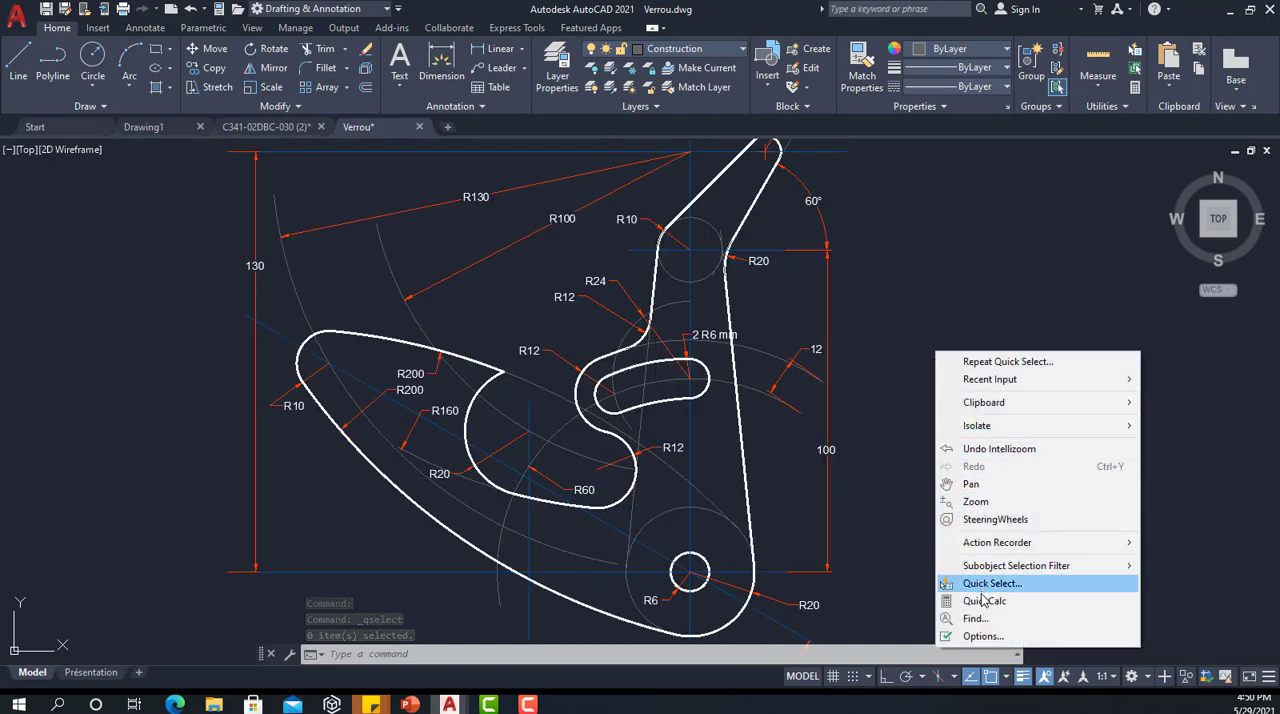
left_click(985, 583)
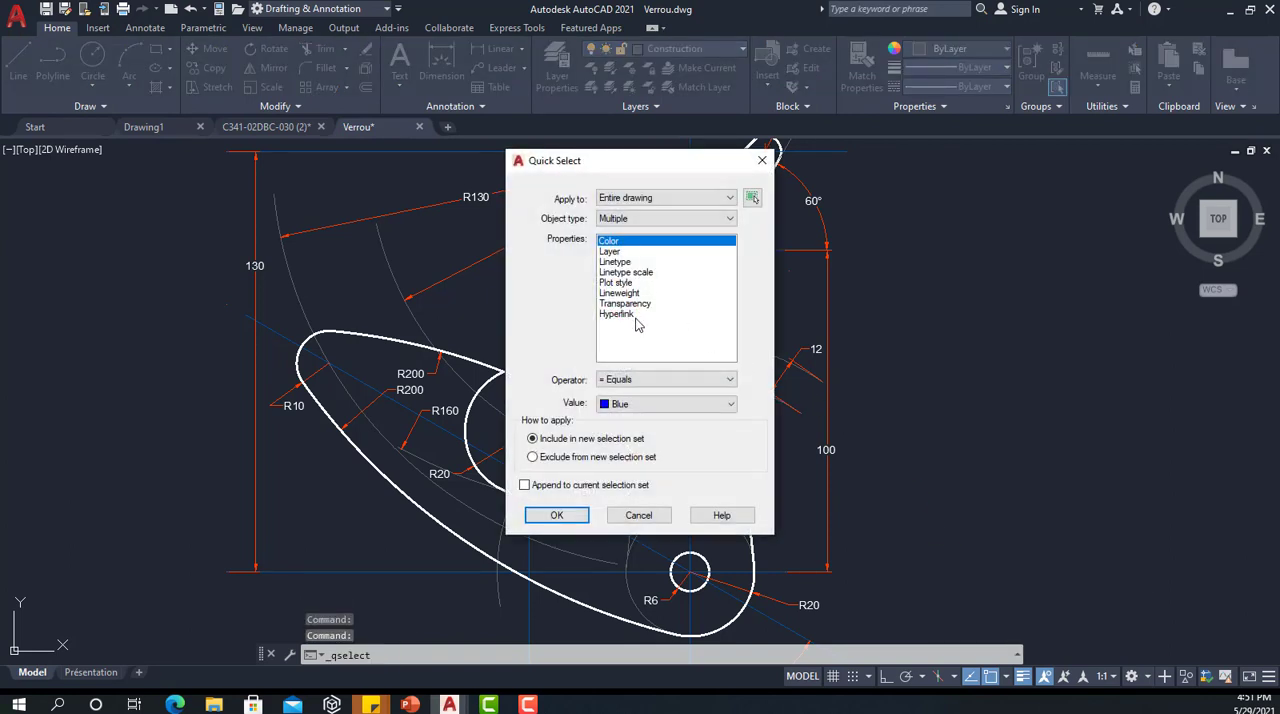
left_click(622, 405)
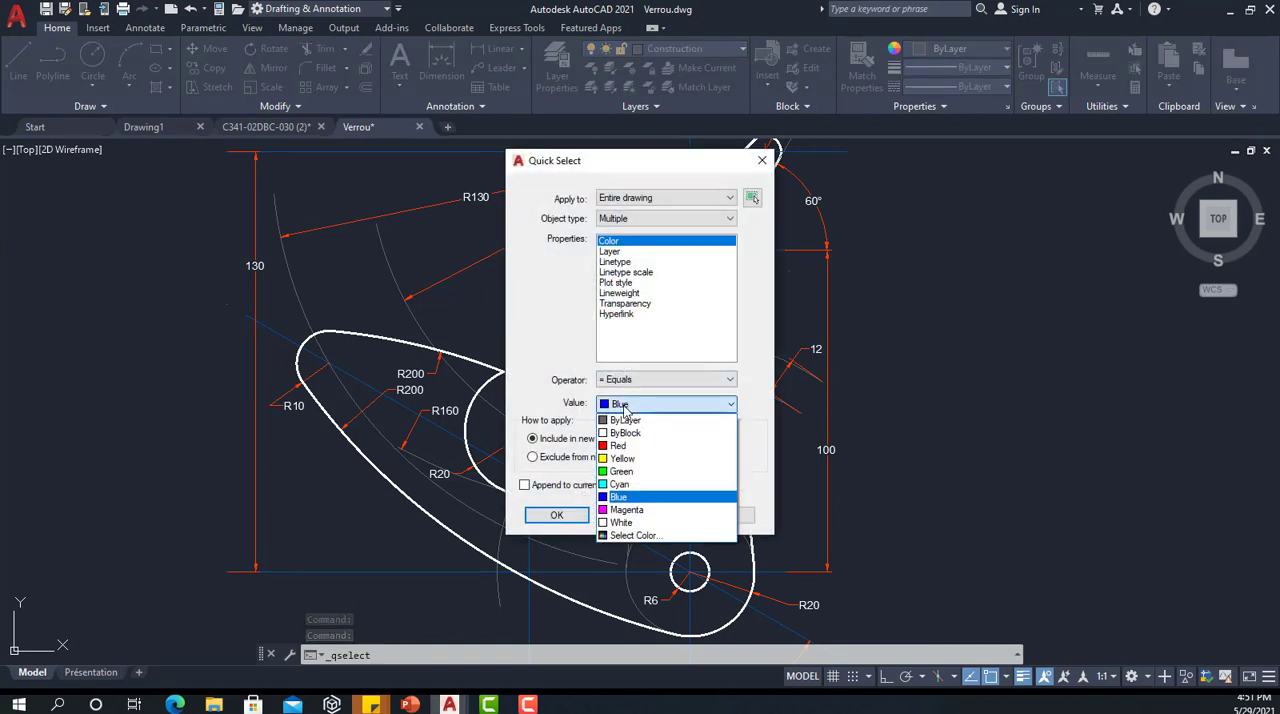
left_click(632, 380)
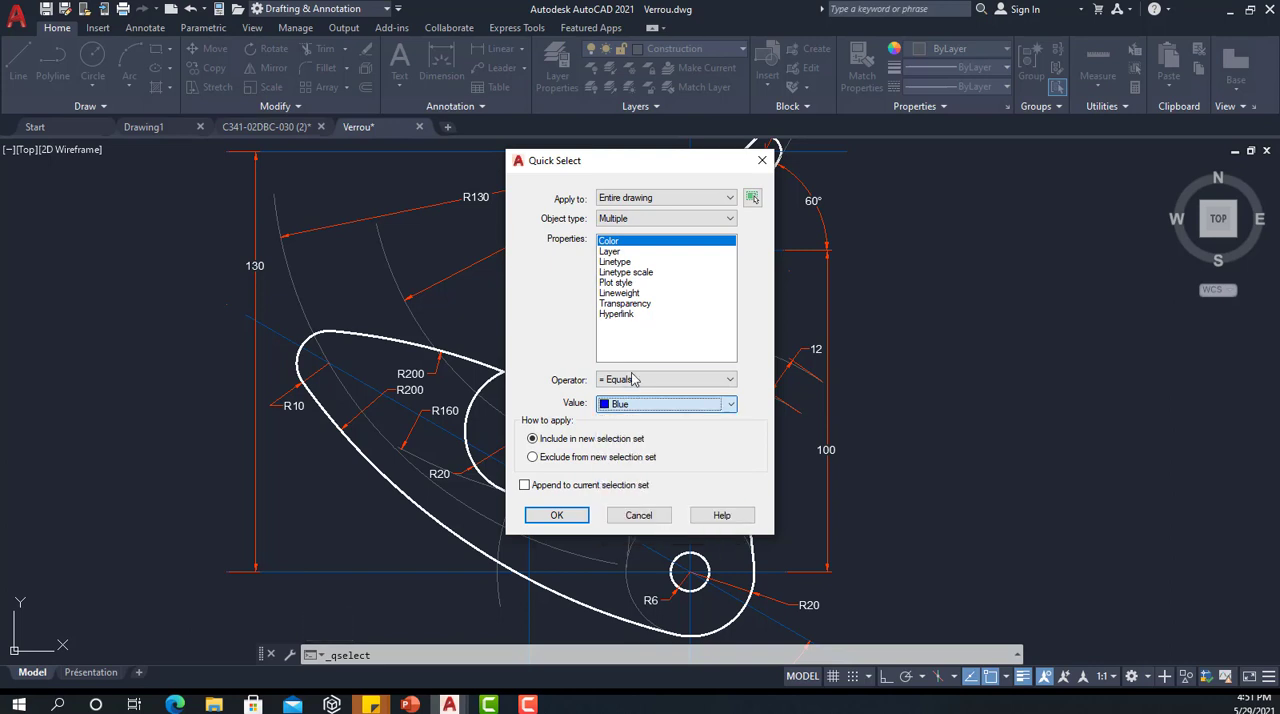
left_click(632, 380)
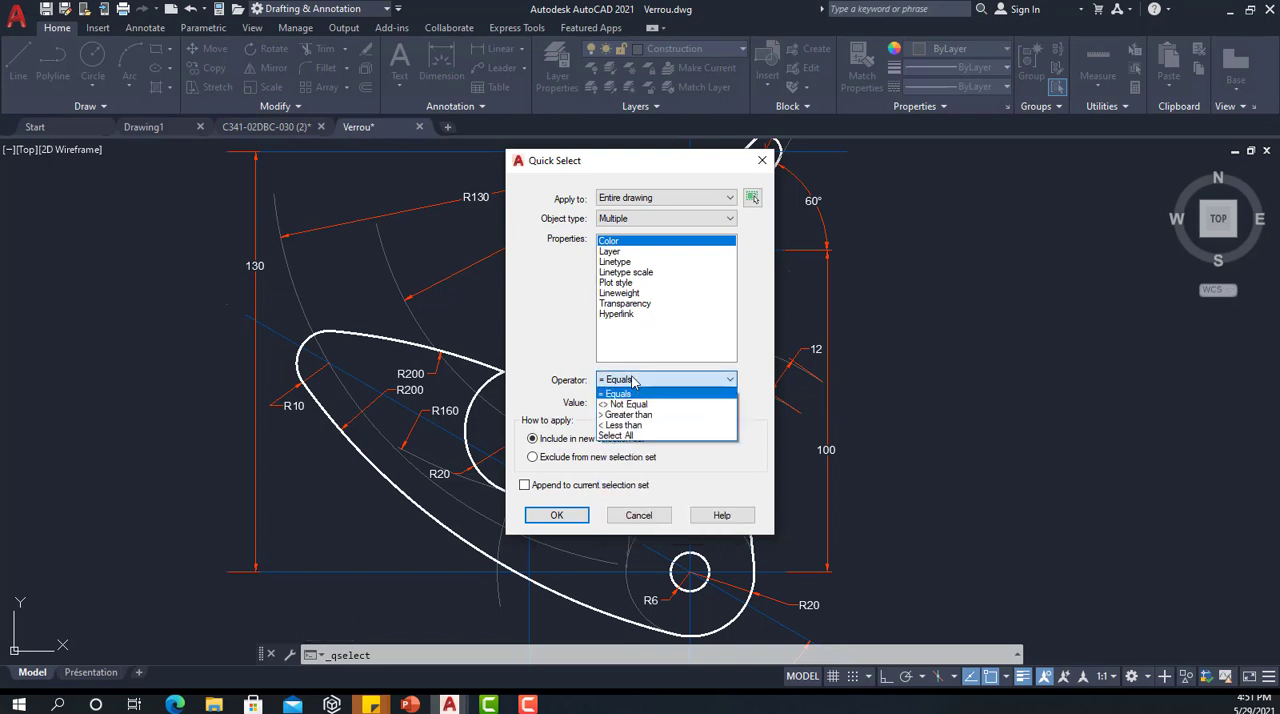
left_click(628, 404)
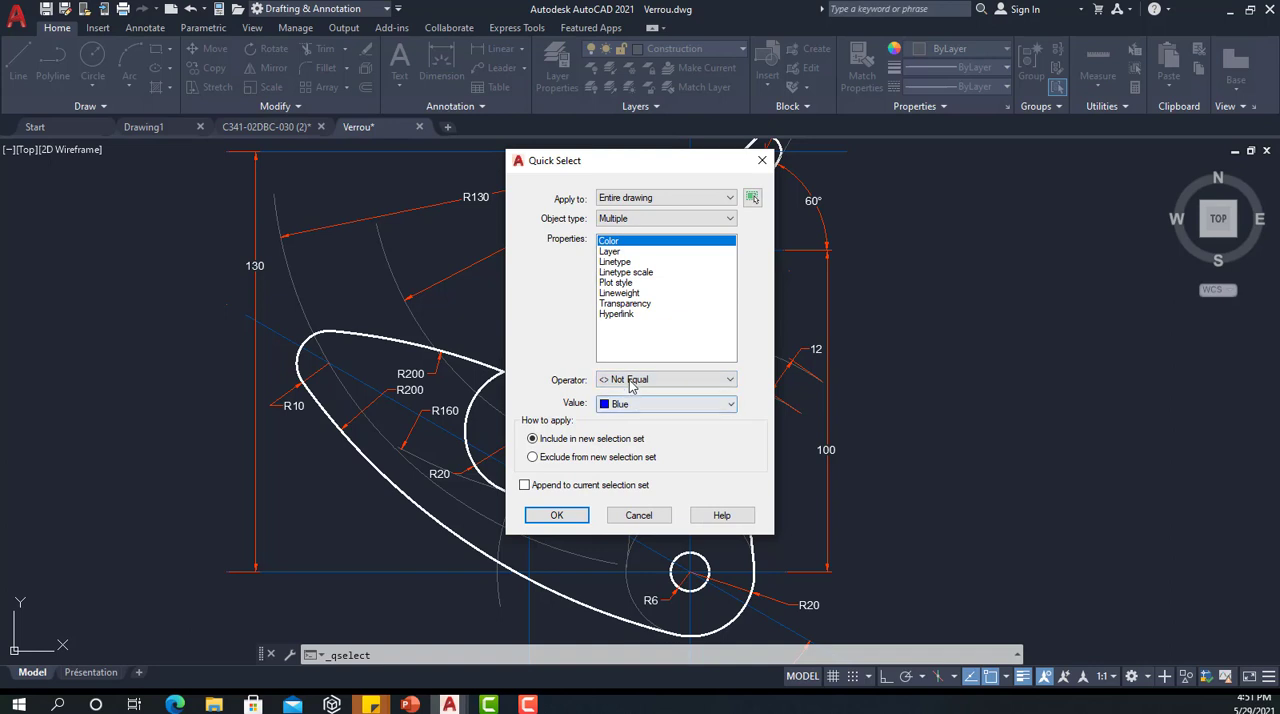
left_click(630, 404)
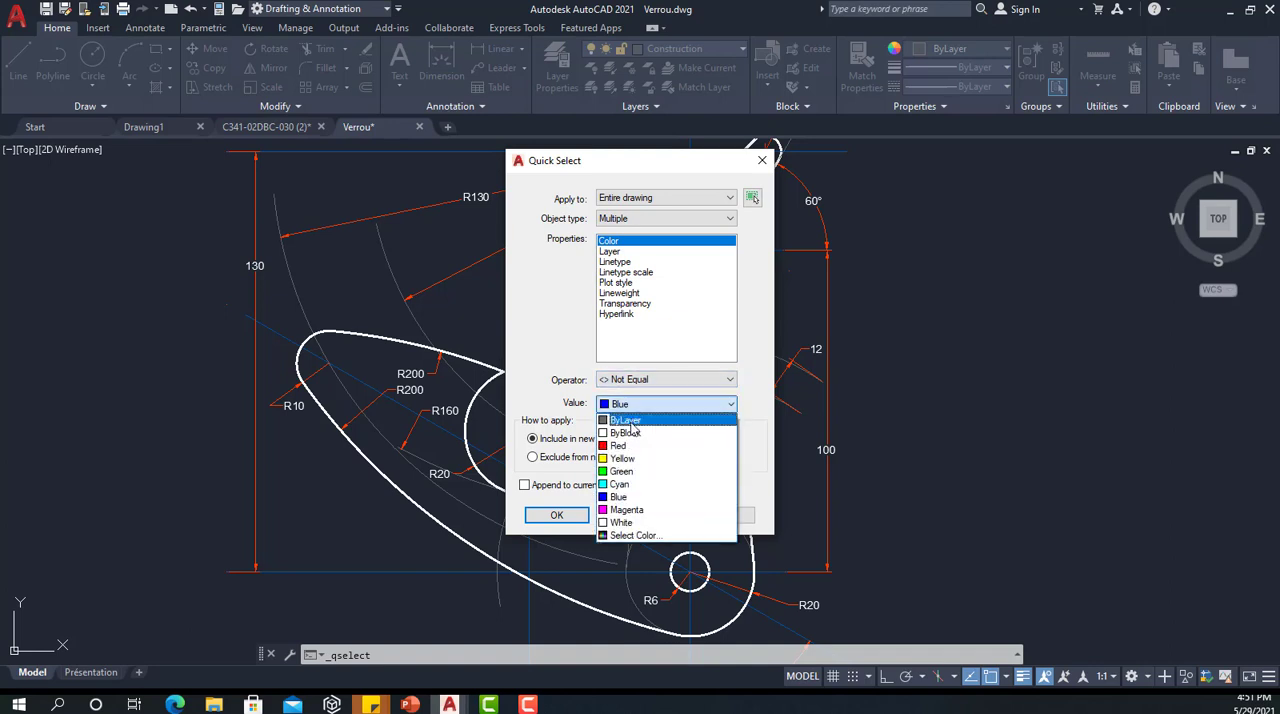
left_click(632, 523)
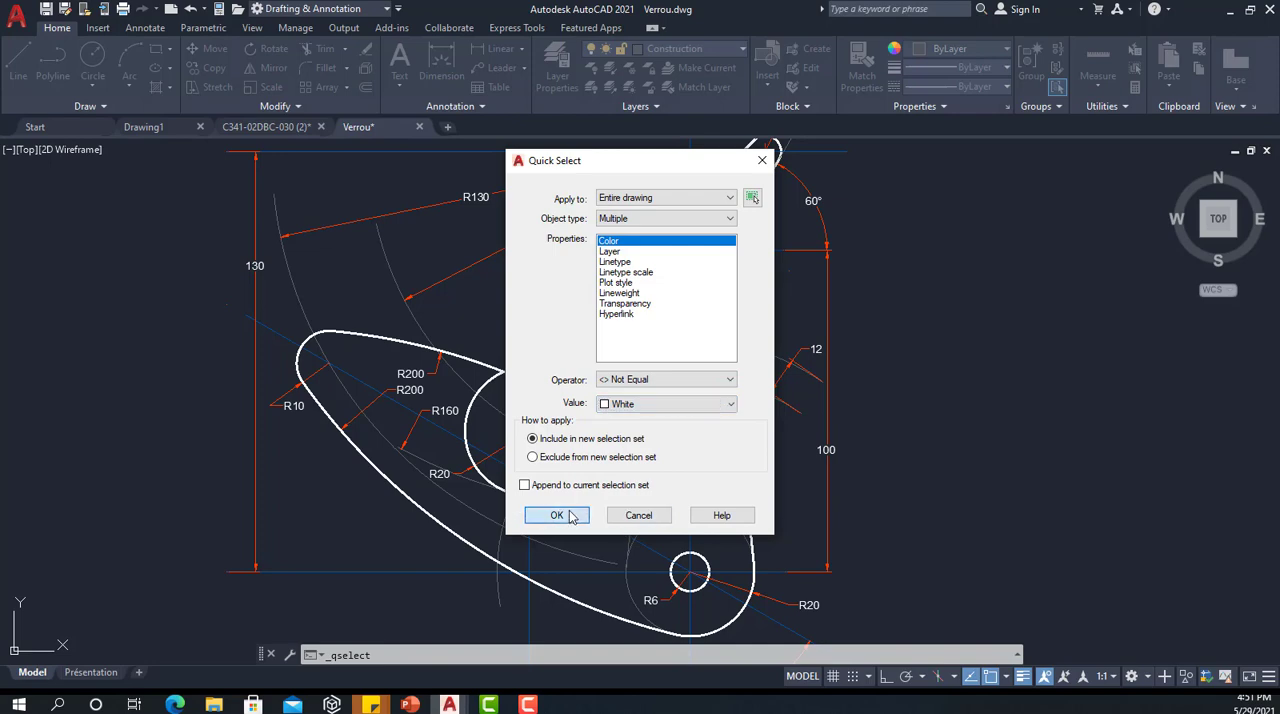
left_click(557, 515)
Step: Inspect the objects picked up by the Quick Select around the lock's slot and arm, and clear the selection
scroll(672, 330, "up", 5)
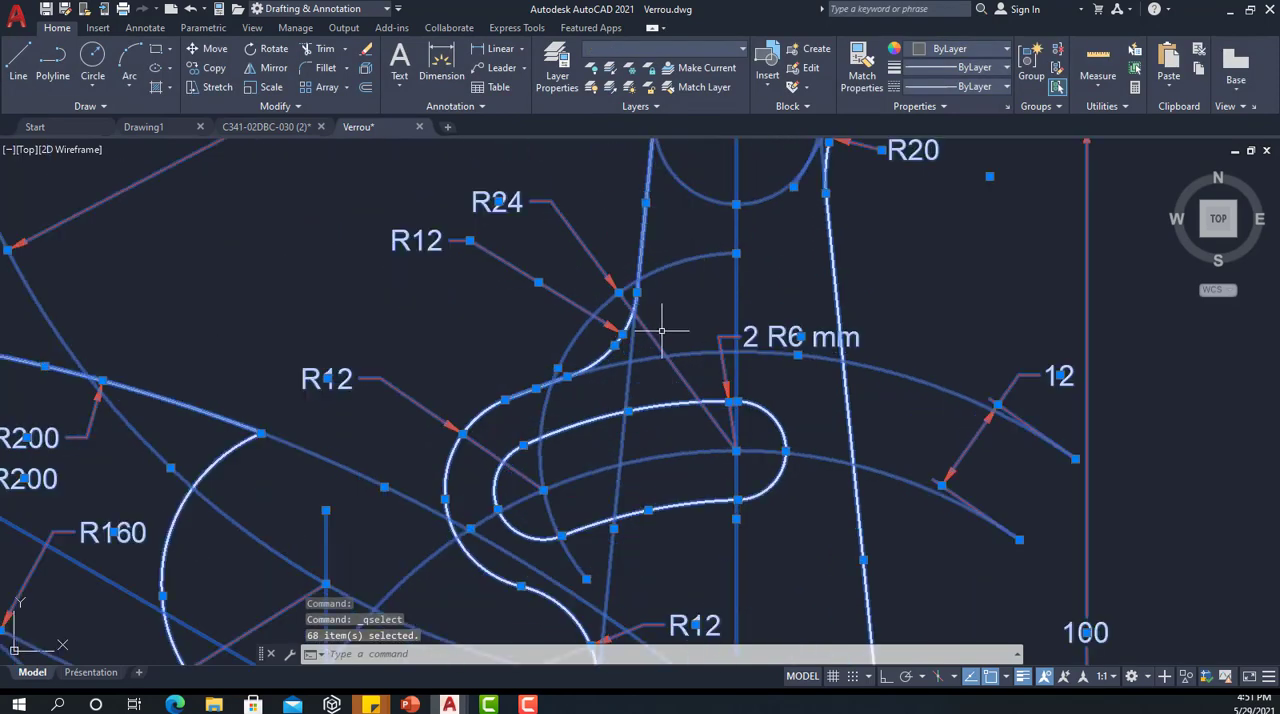
scroll(669, 325, "down", 5)
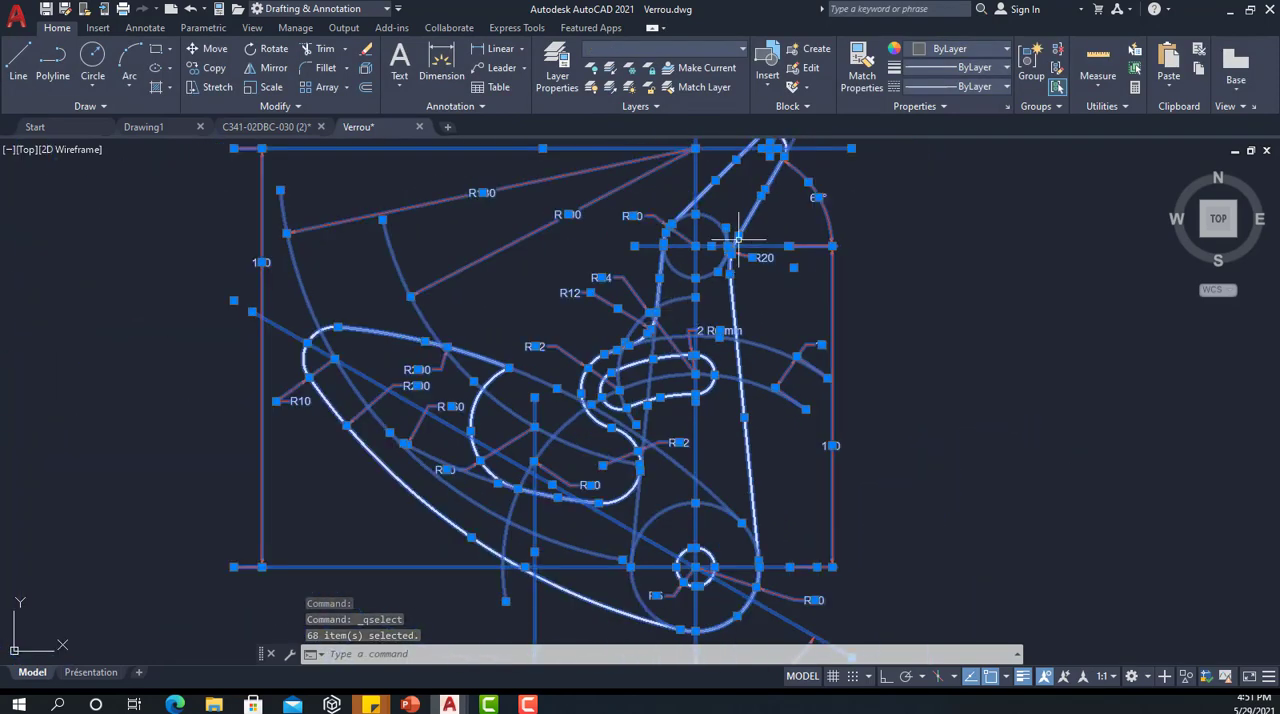
scroll(728, 252, "up", 4)
left_click(724, 379)
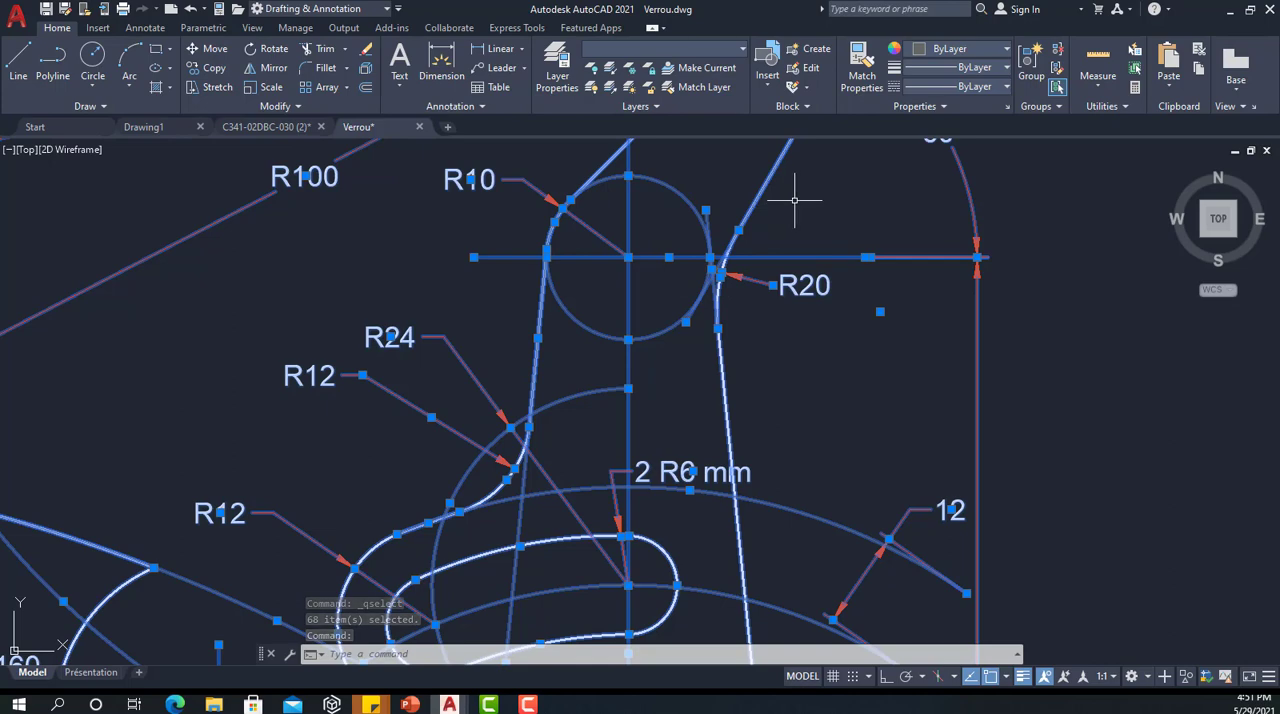
key("Escape")
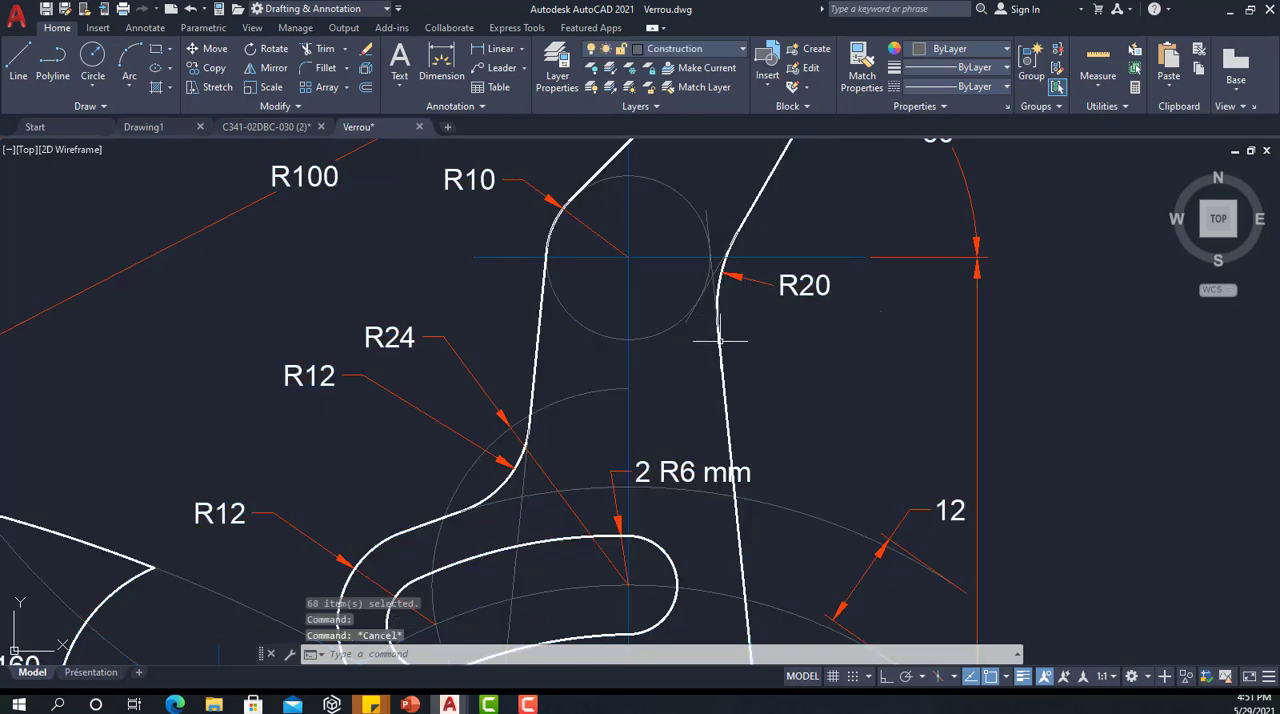
Step: Check the layer and color properties of the lock's outline lines, and deselect the sloped line near the 60° dimension
mouse_move(721, 375)
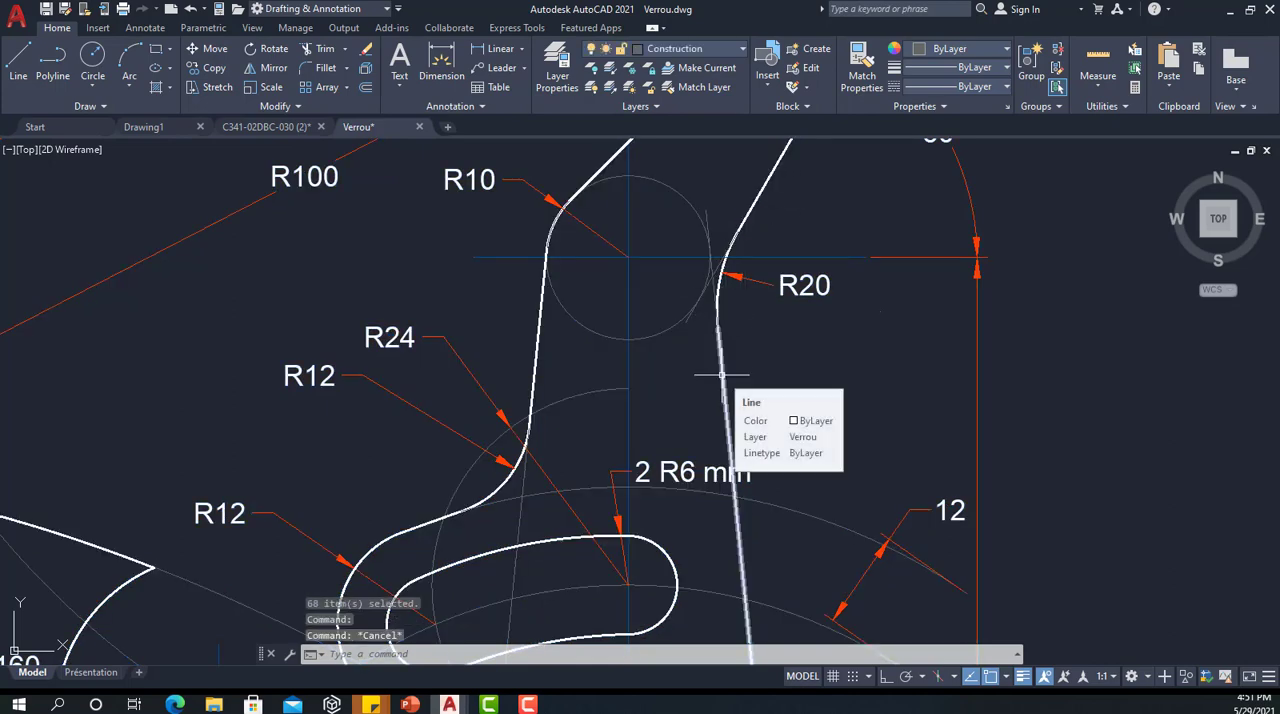
scroll(721, 375, "down", 2)
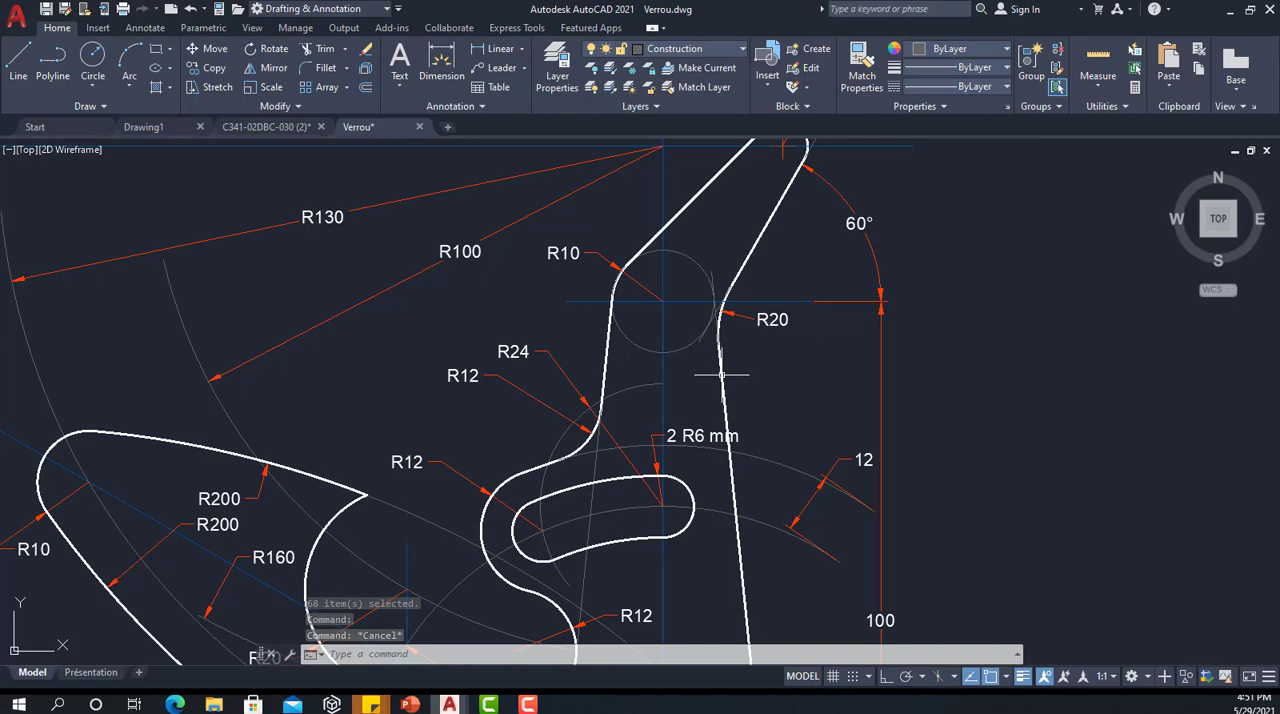
left_click(780, 203)
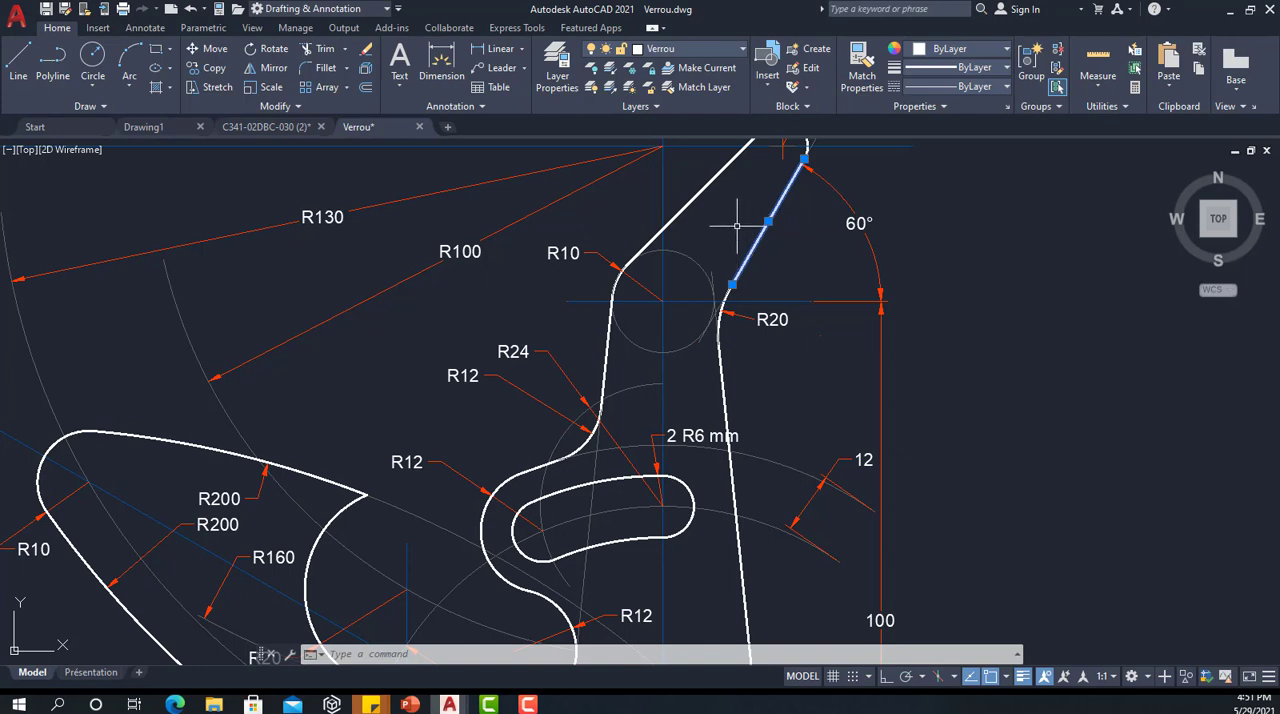
key("Escape")
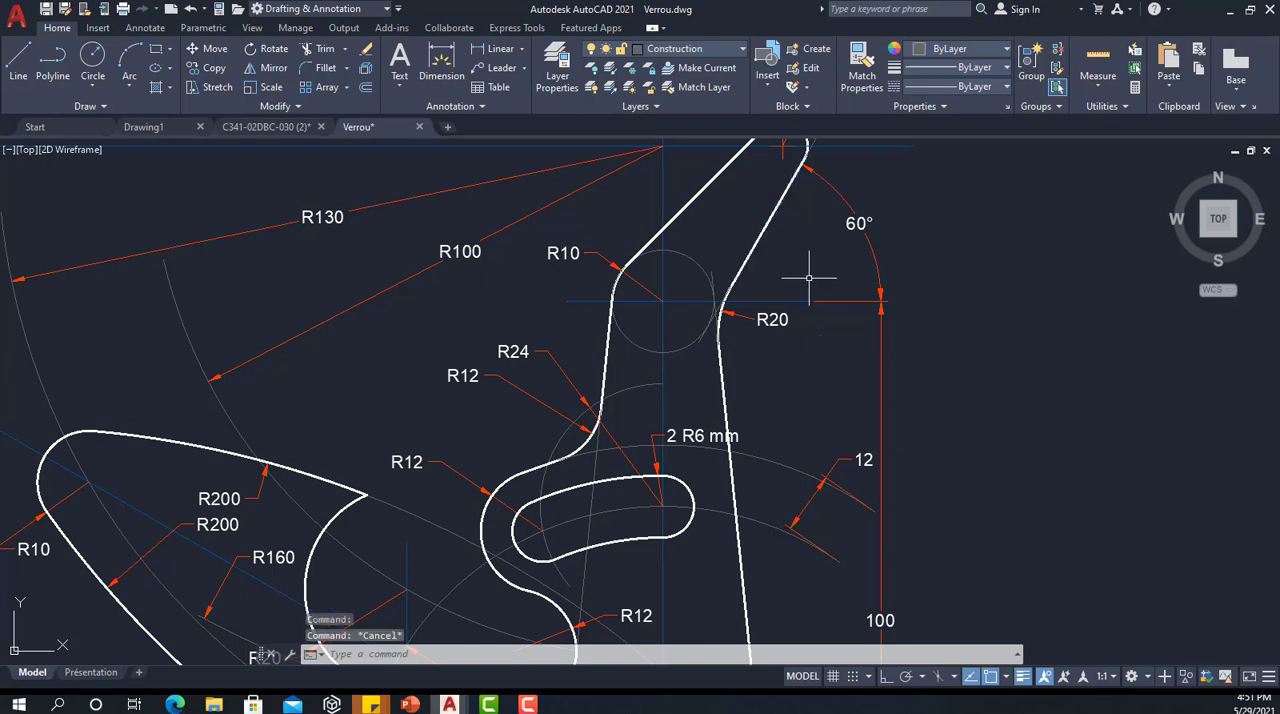